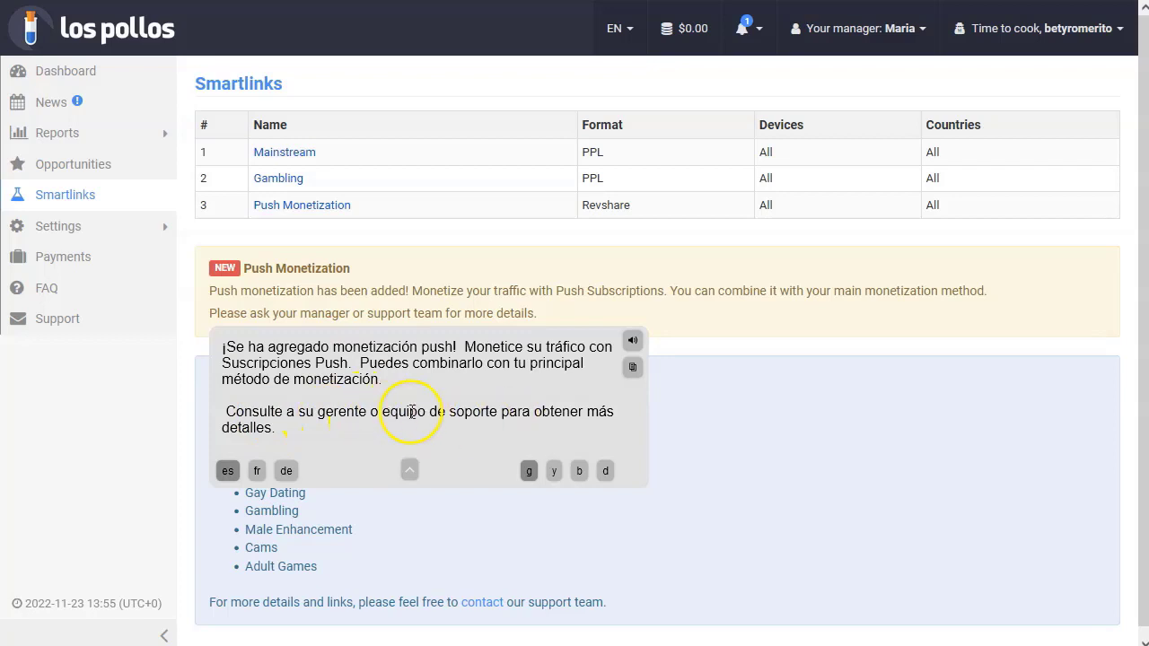
Open the Push Monetization smartlink and read its description, including the notes on Adult Dating traffic and revenue share.
left_click(539, 311)
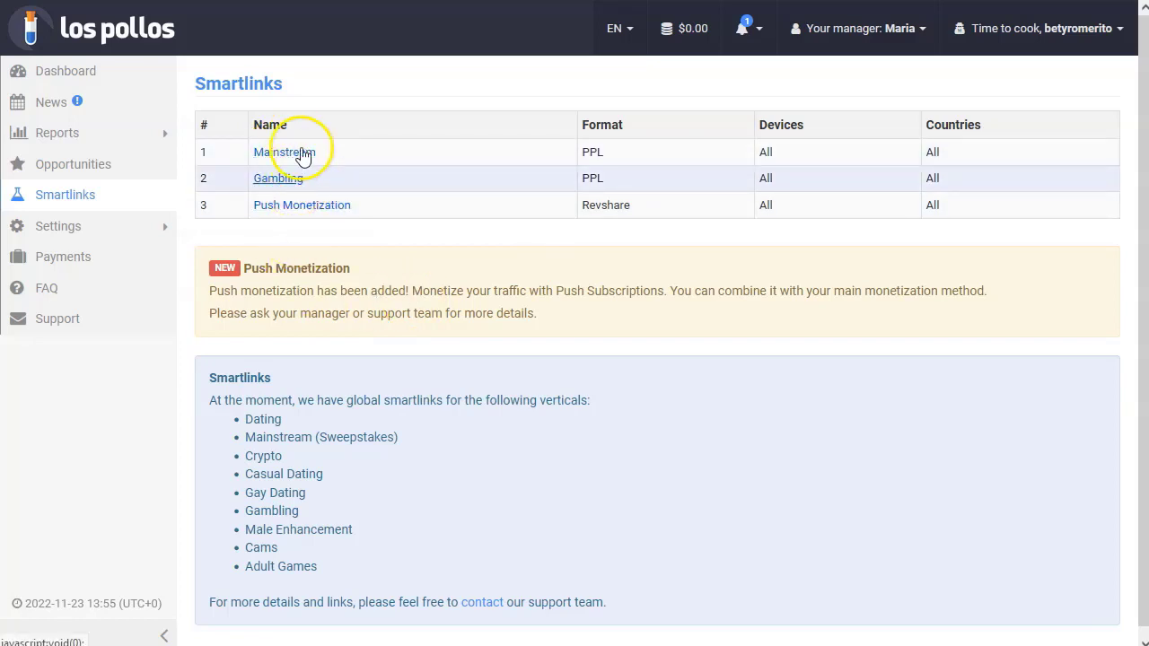
left_click(324, 209)
left_click_drag(234, 117, 485, 123)
left_click(492, 136)
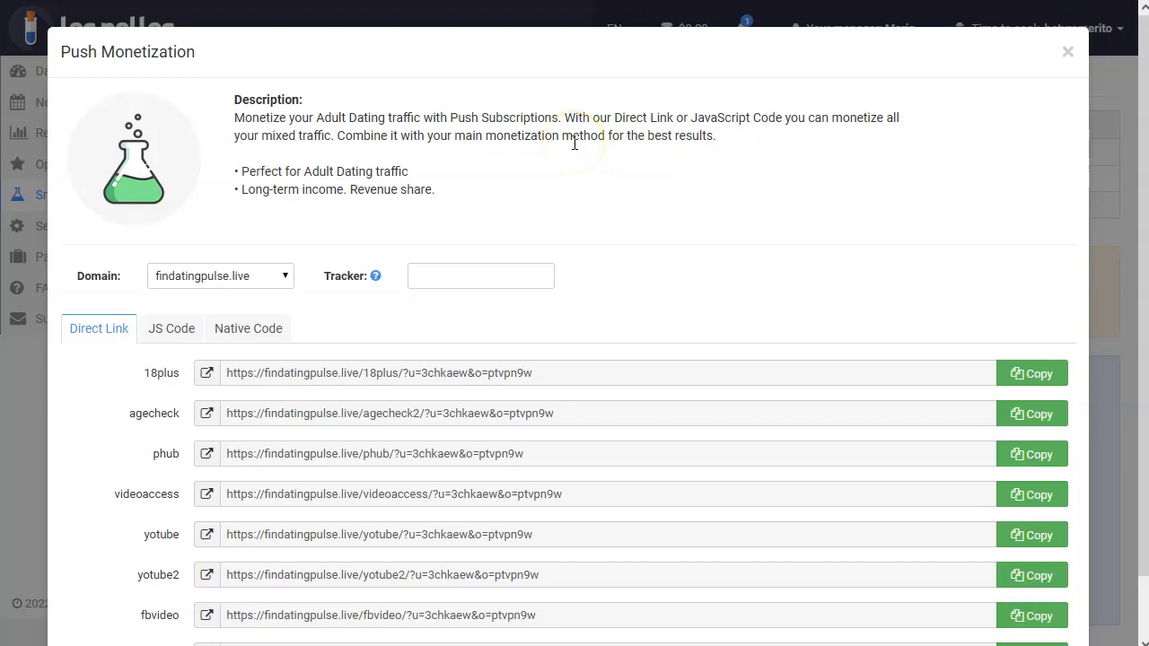
left_click_drag(233, 174, 429, 175)
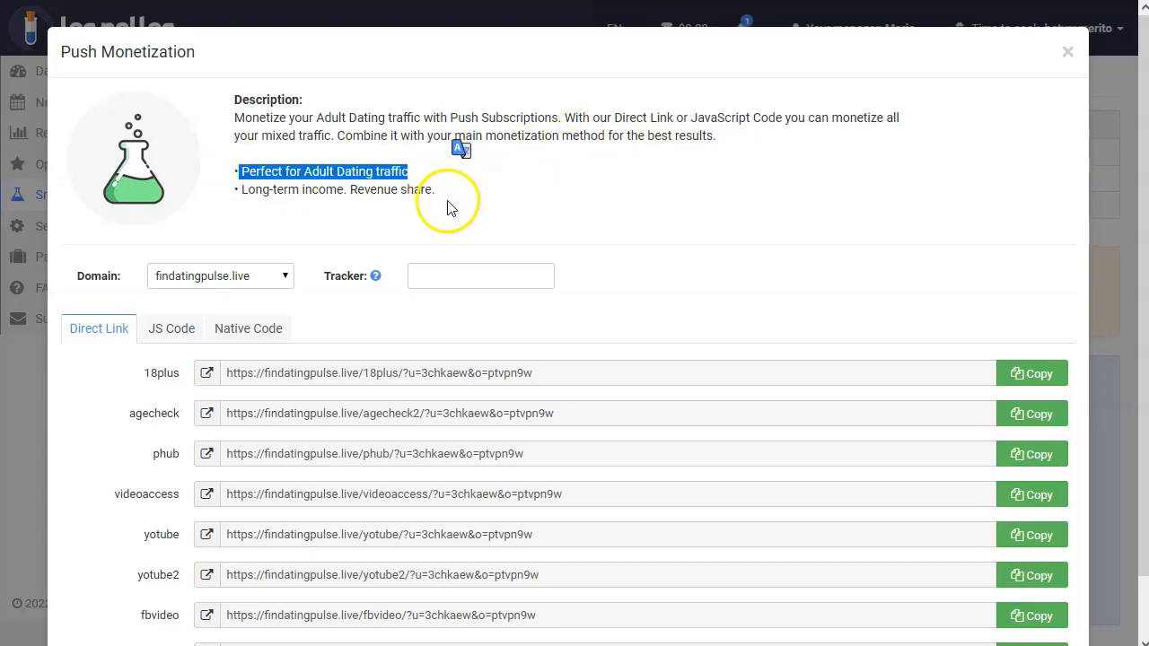
left_click(323, 217)
left_click_drag(237, 190, 359, 190)
left_click(390, 190)
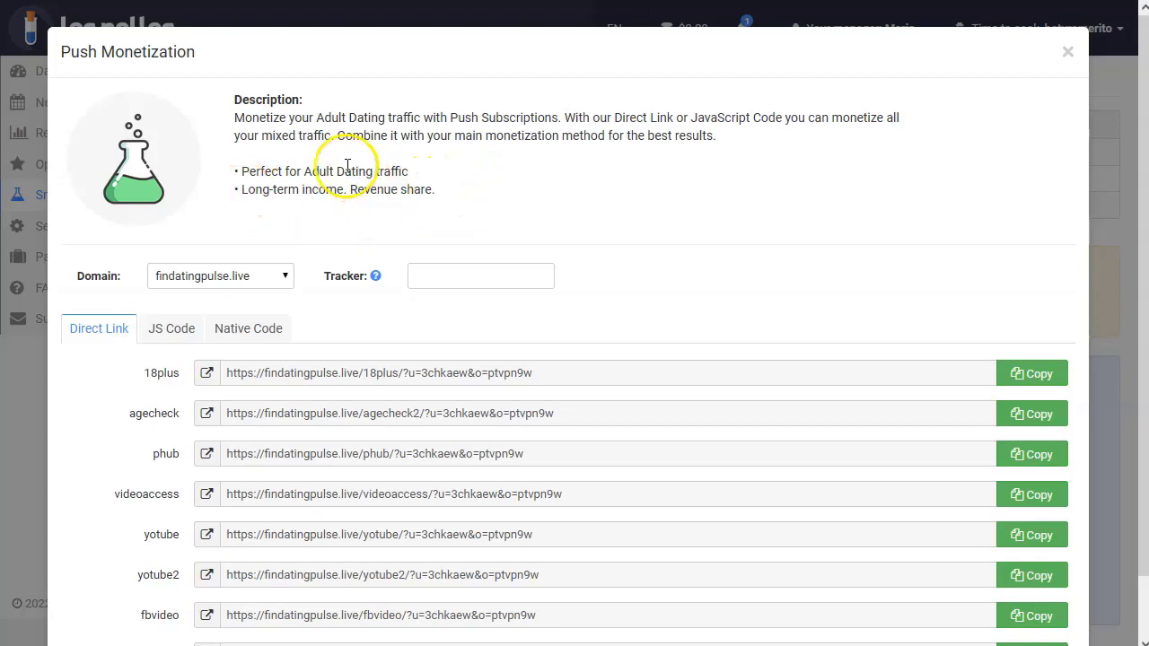
Review the Push Monetization direct links and examine the phone screenshot of the robot landing page in the image viewer.
scroll(347, 167, "down", 1)
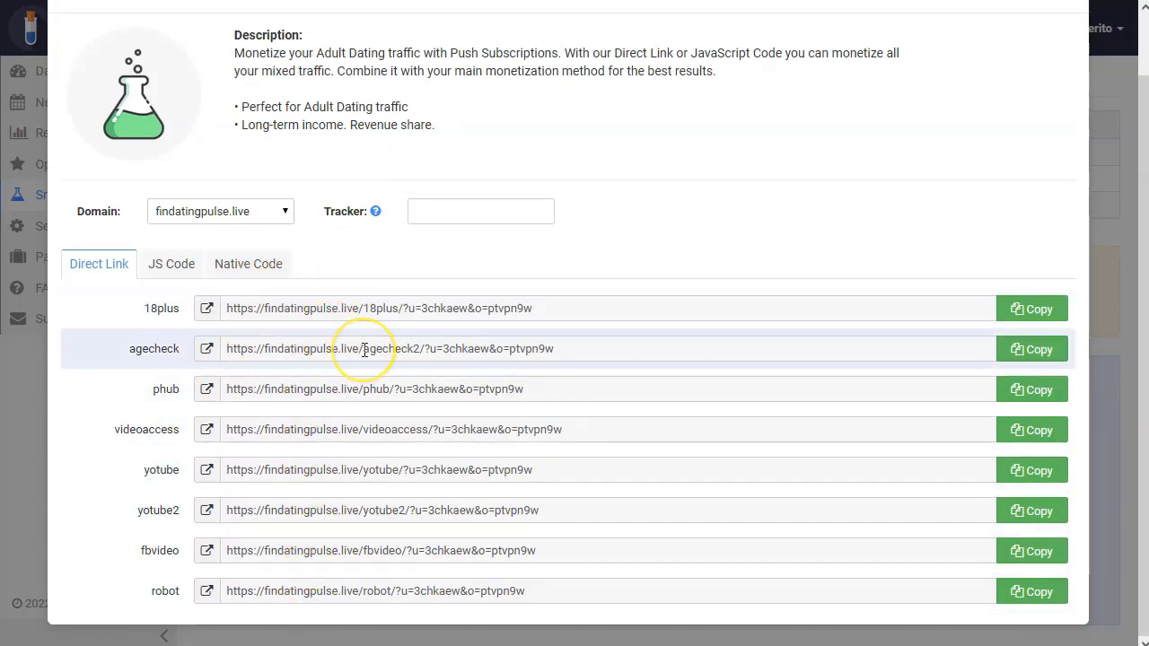
left_click(179, 309)
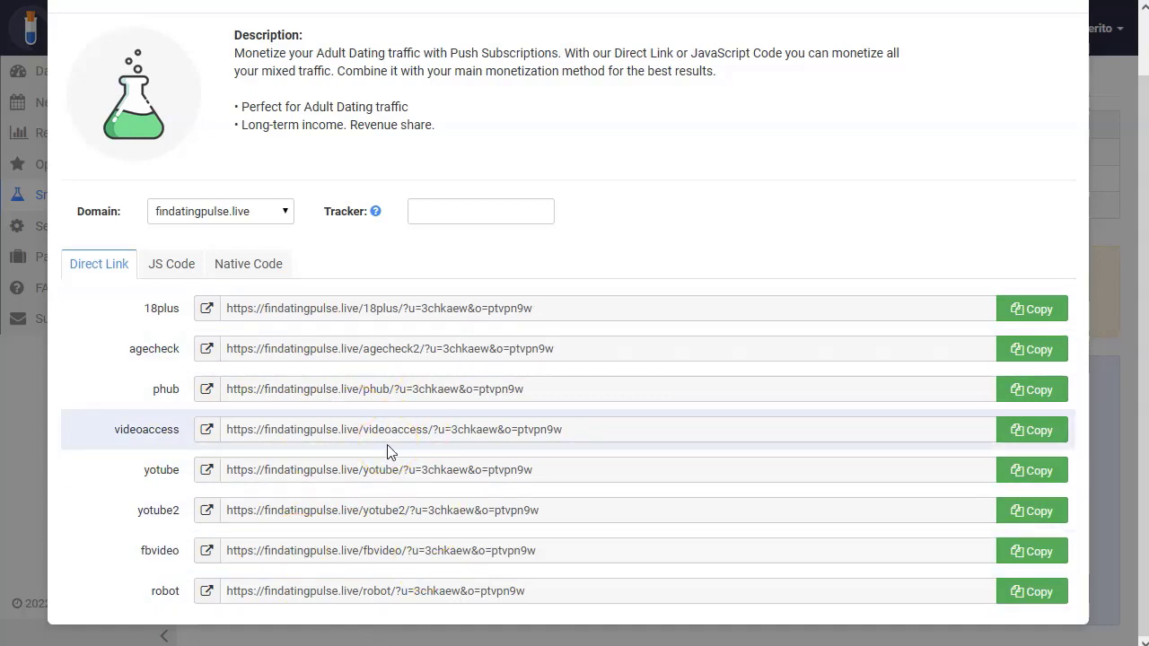
left_click(206, 591)
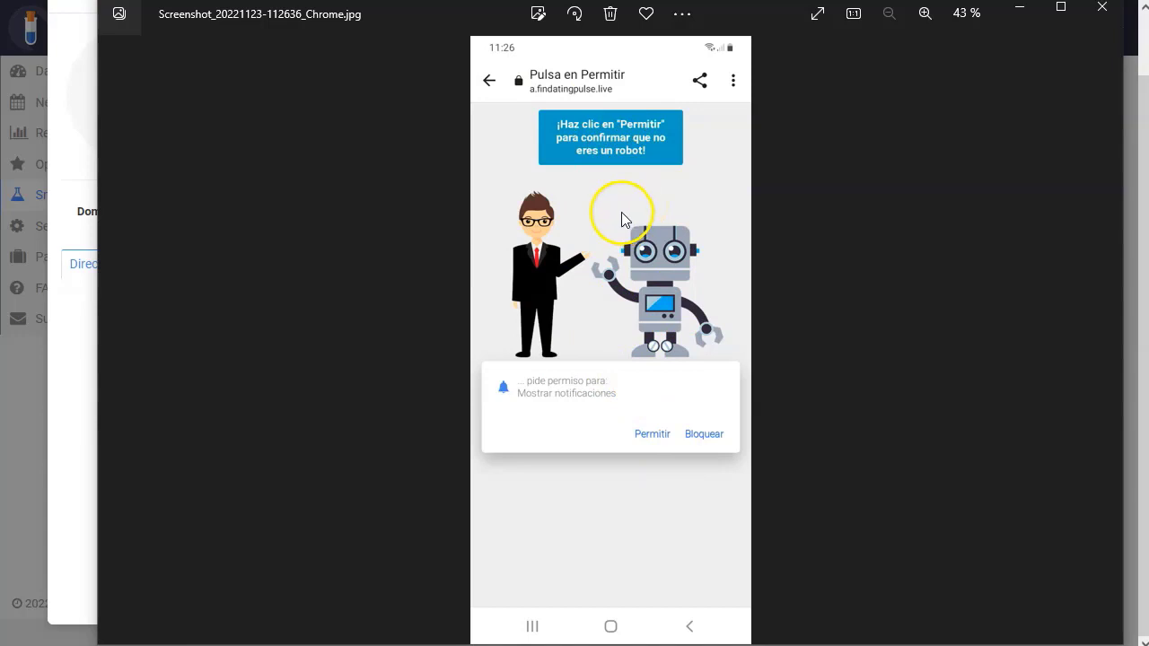
scroll(626, 219, "up", 3)
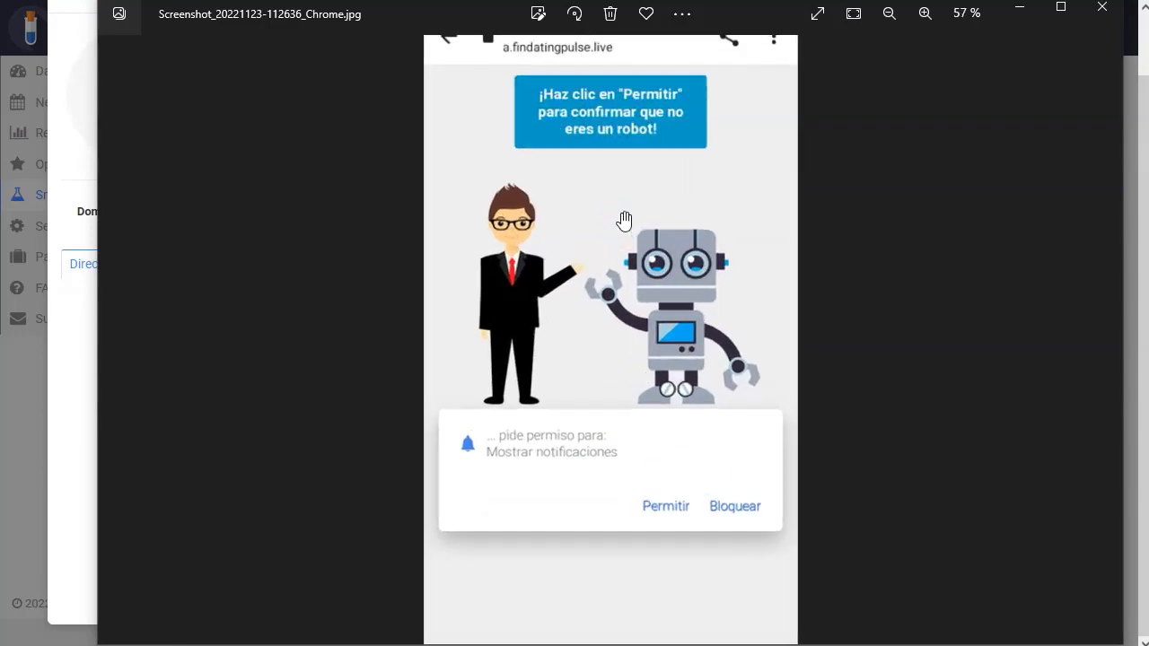
left_click_drag(712, 174, 687, 205)
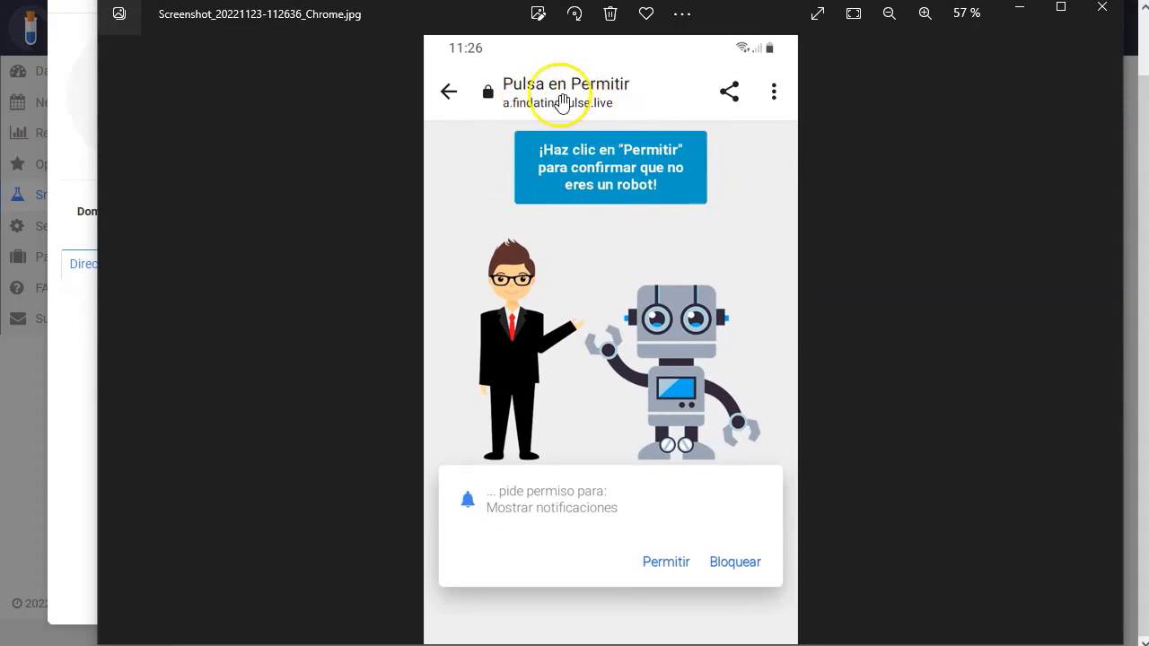
Compare the robot direct link's URL with the landing page screenshot, and close the image.
key("alt+Tab")
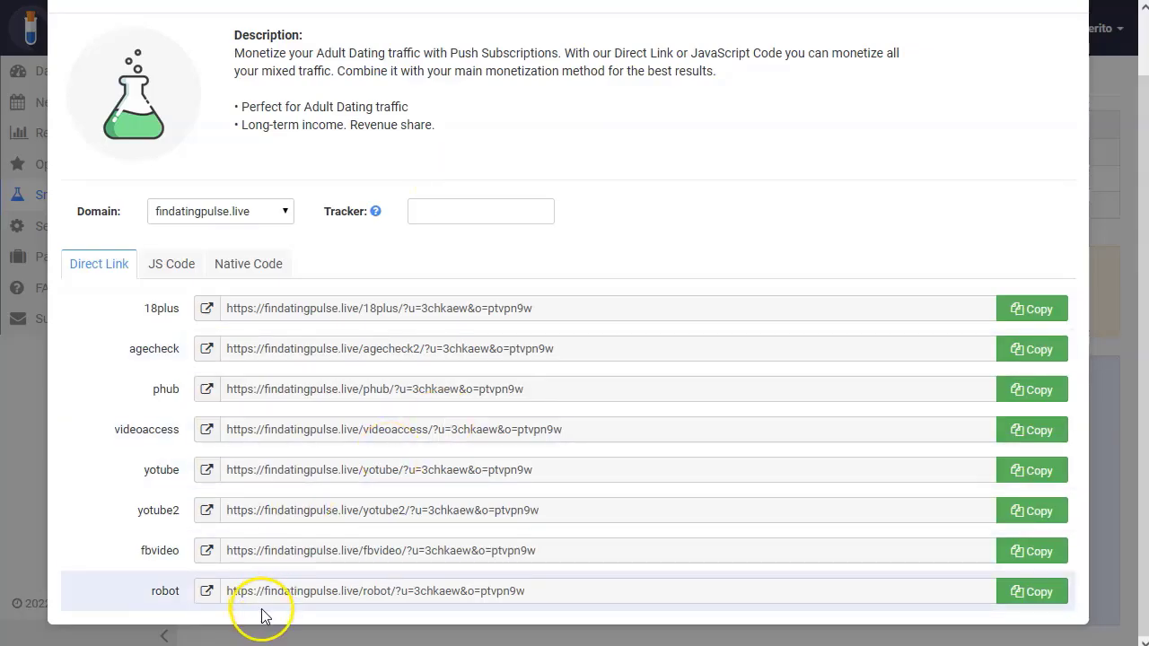
double_click(377, 591)
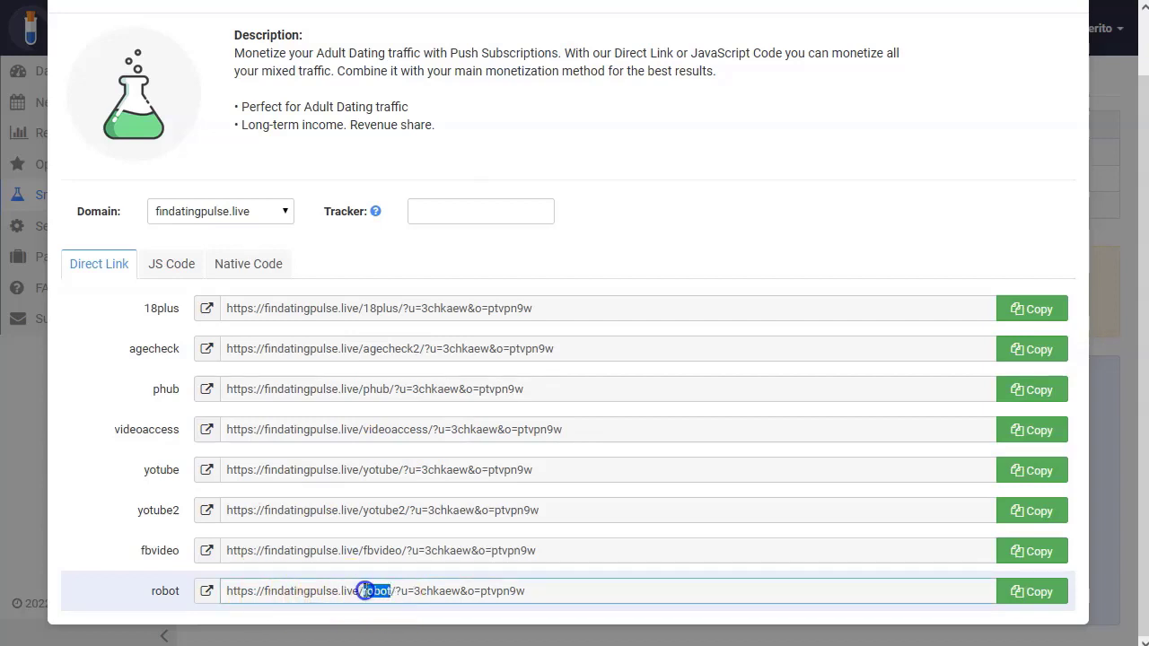
key("alt+Tab")
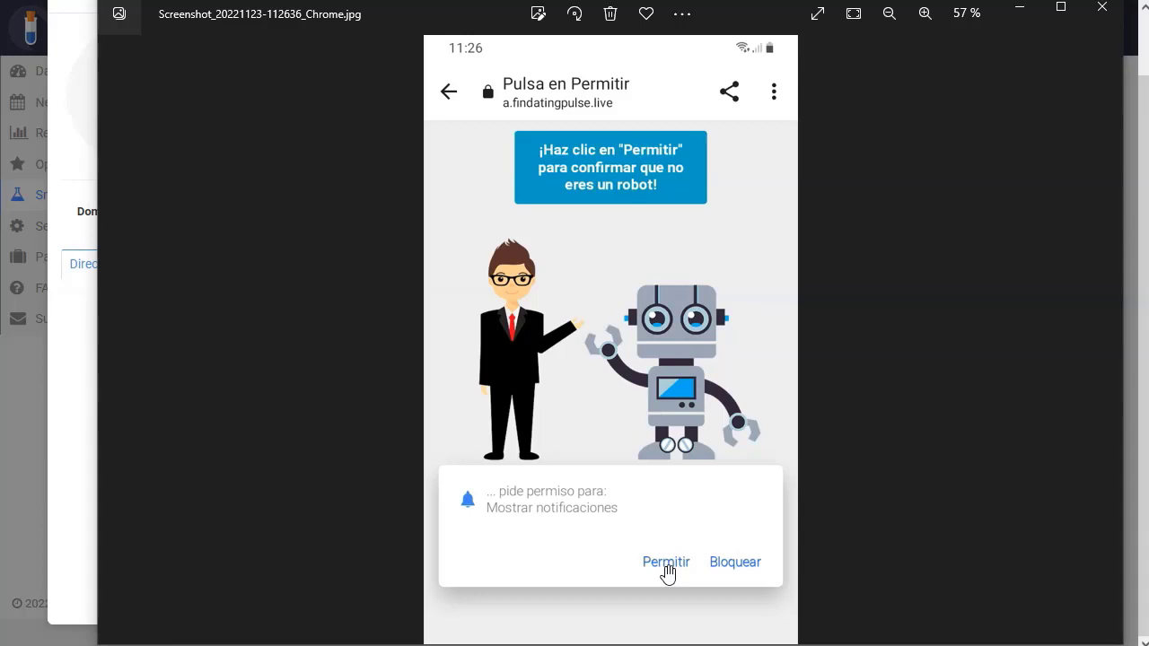
left_click(1103, 6)
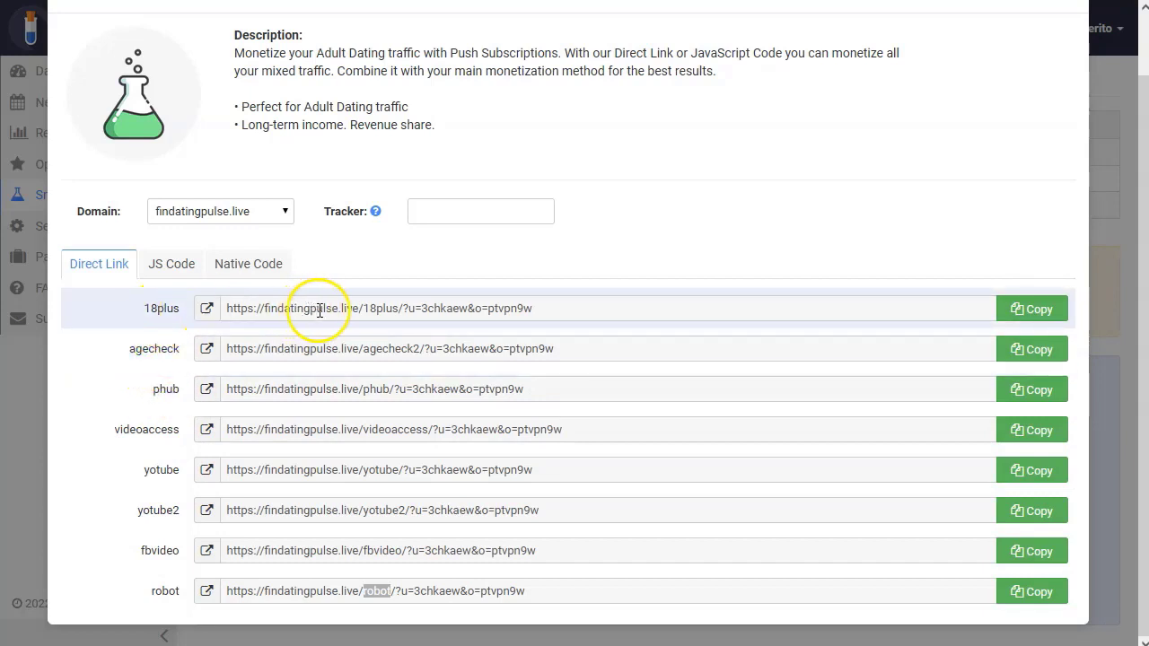
left_click(593, 593)
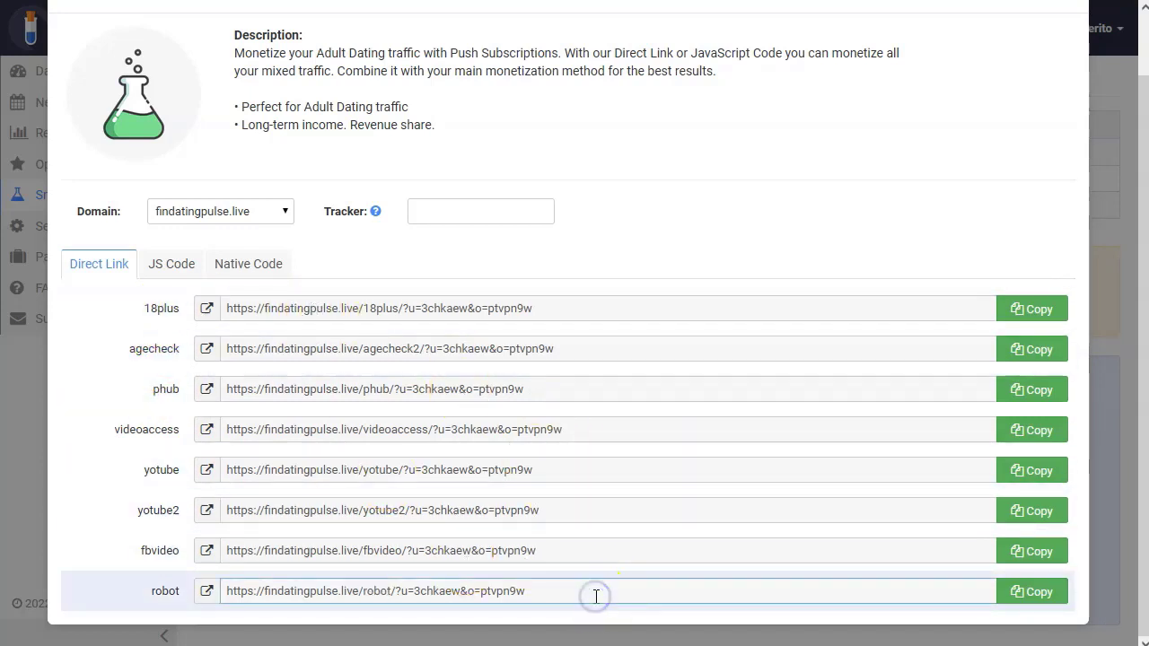
Show the JS Code option for Push Monetization and read its jQuery library and installation instructions.
left_click(167, 268)
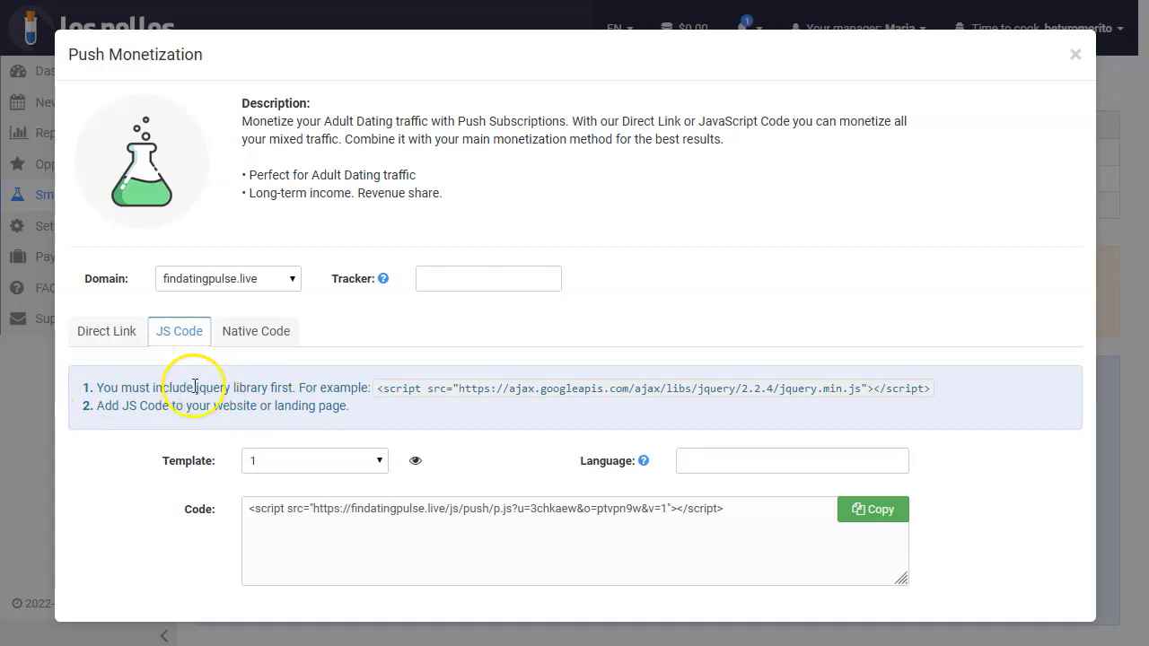
left_click_drag(378, 388, 871, 388)
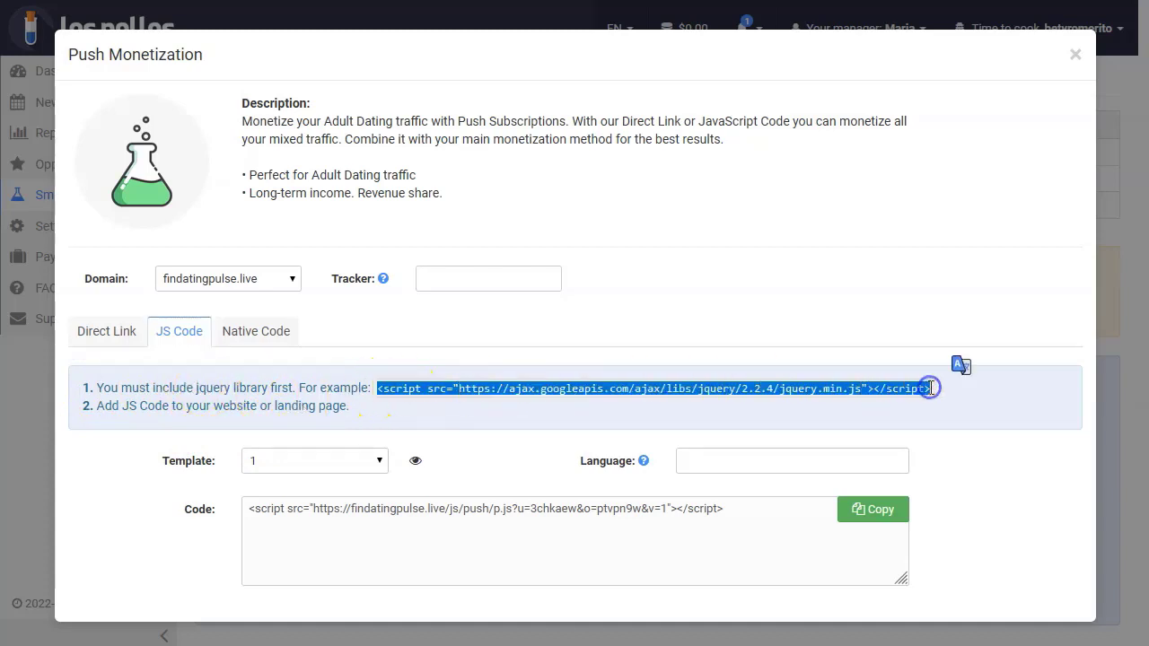
left_click(946, 412)
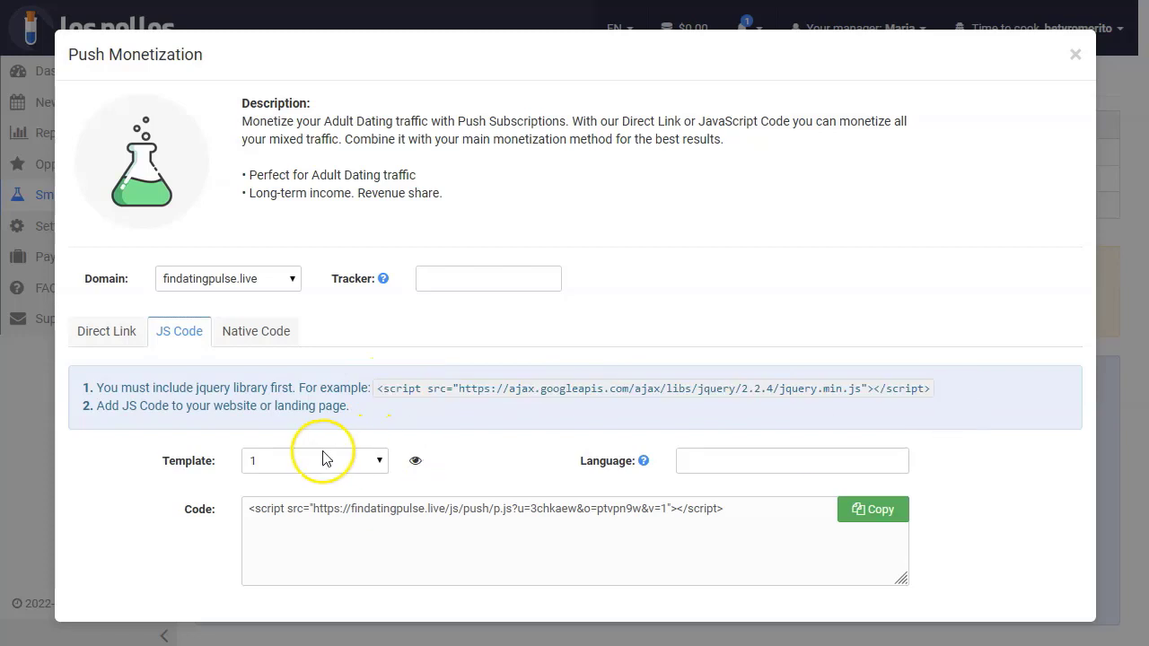
left_click(217, 426)
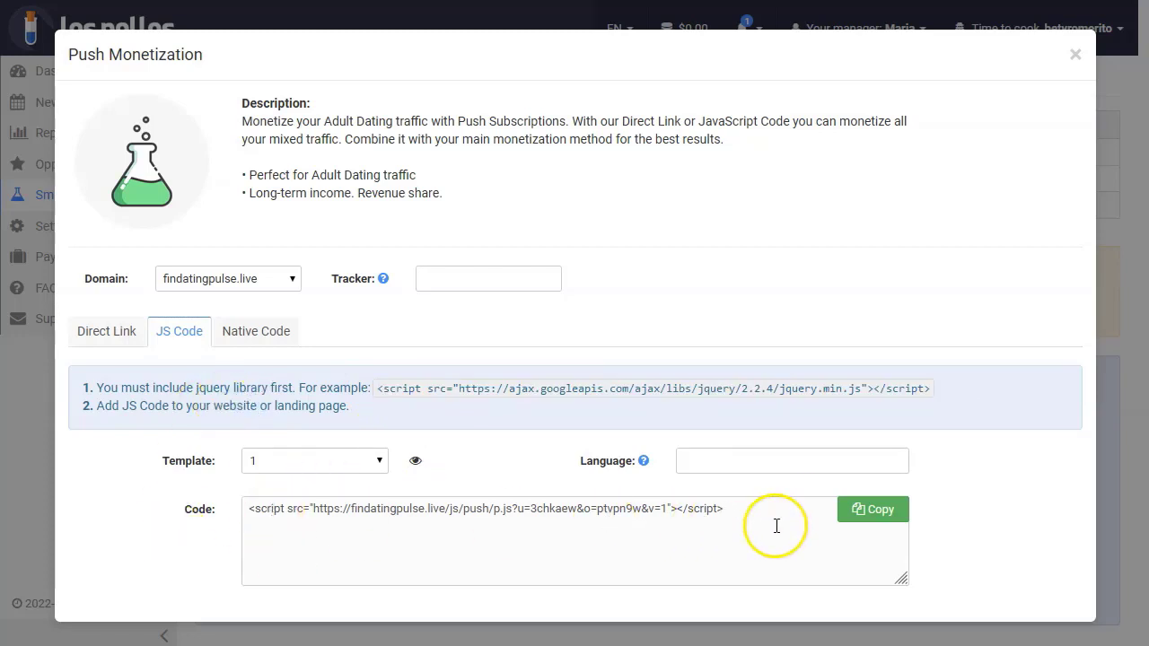
Set the JS code template to 2 and leave the language empty for automatic browser detection.
left_click(309, 463)
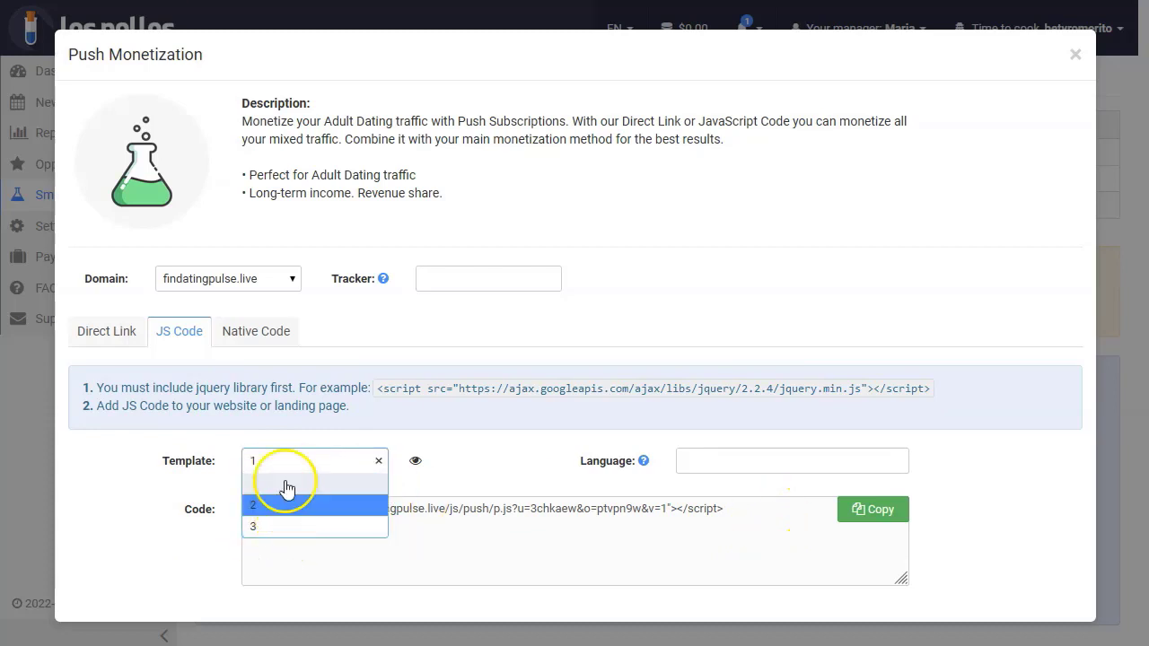
key("Down")
key("Return")
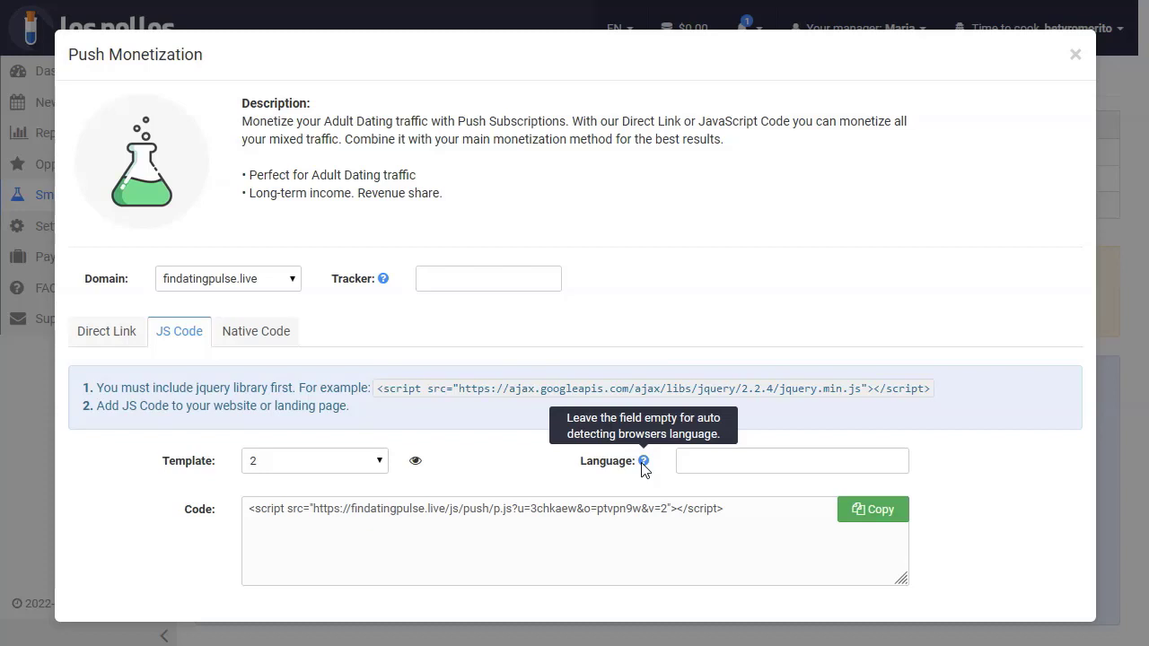
left_click(734, 461)
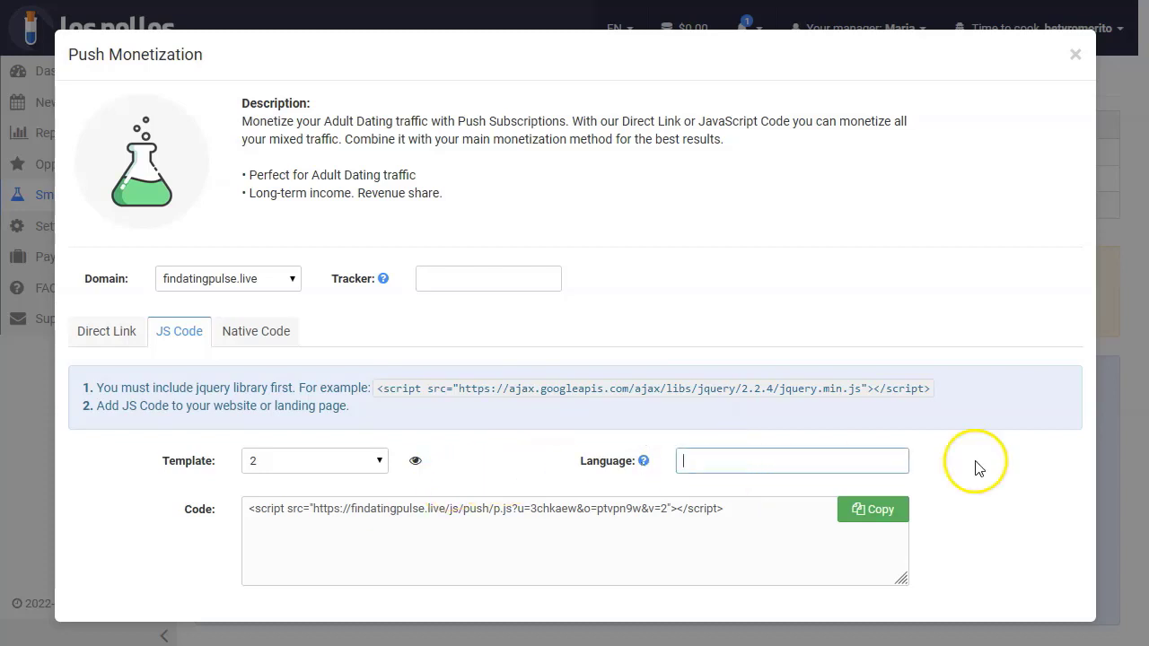
Show the Native Code instructions and read the requirements for the firebase-messaging-sw.js file and subscription dialog options.
left_click(252, 334)
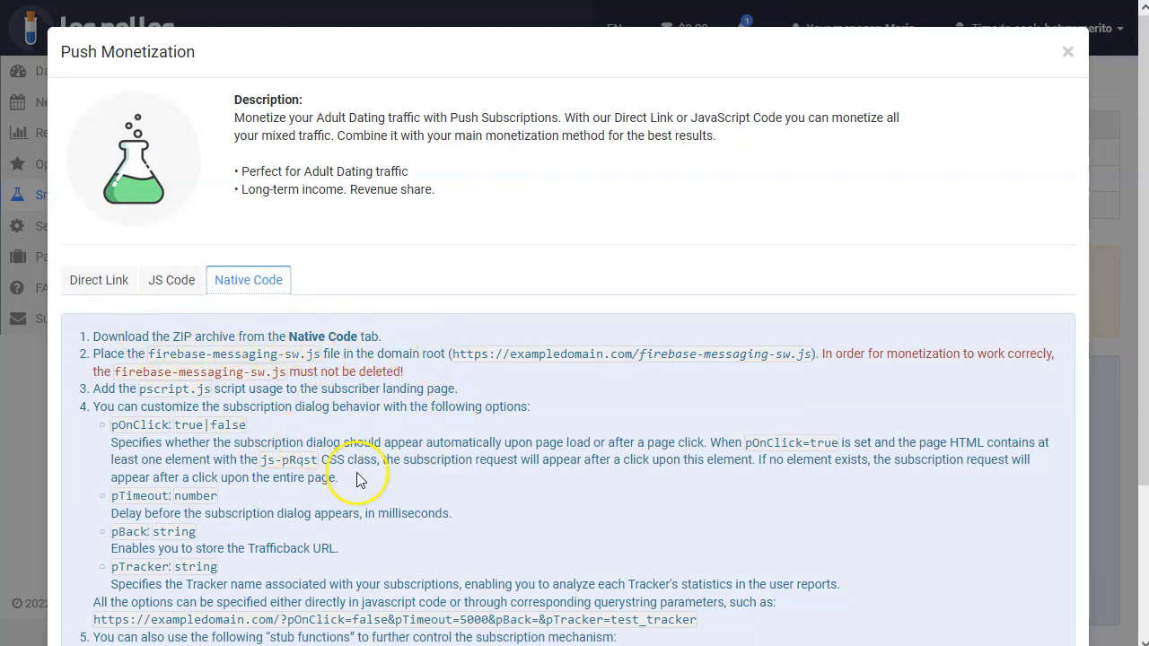
scroll(384, 438, "down", 3)
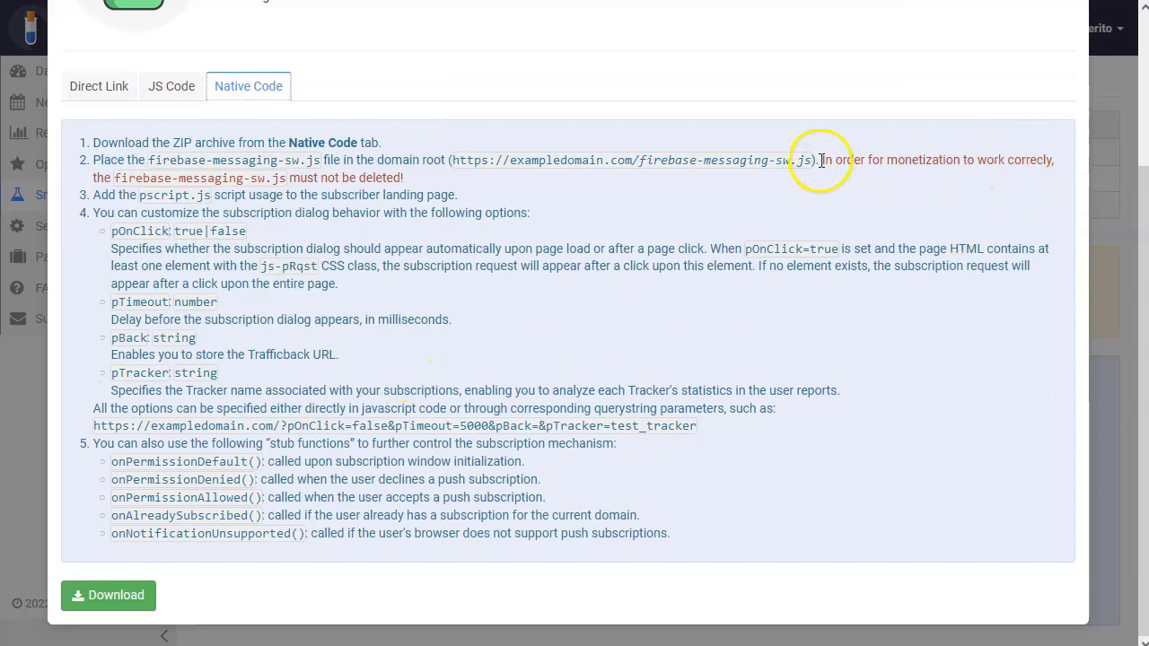
left_click_drag(819, 161, 991, 167)
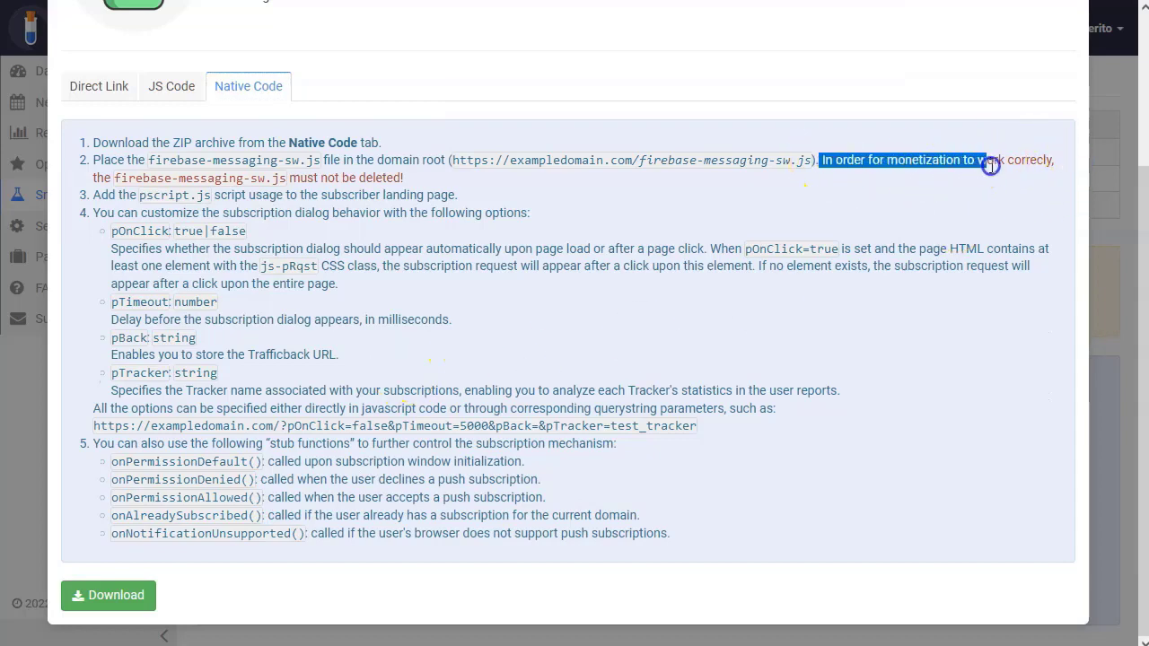
left_click(648, 301)
scroll(487, 321, "up", 2)
scroll(422, 326, "down", 1)
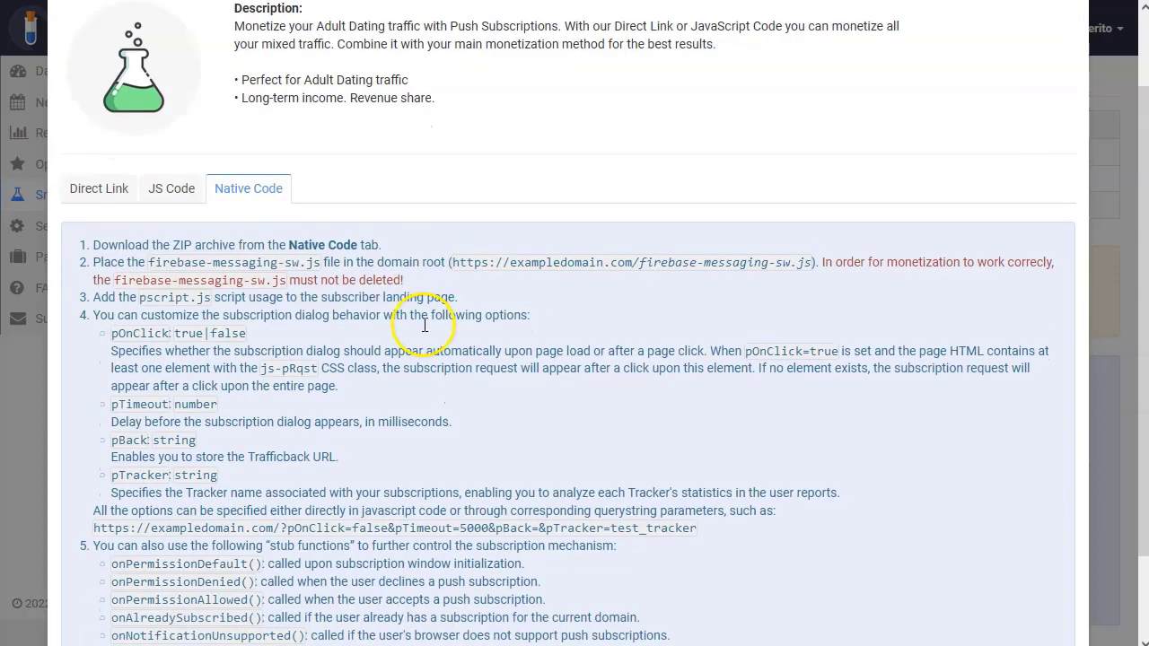
Return to the direct links, examine the phone screenshot of the video play landing page, and close the image.
left_click(106, 189)
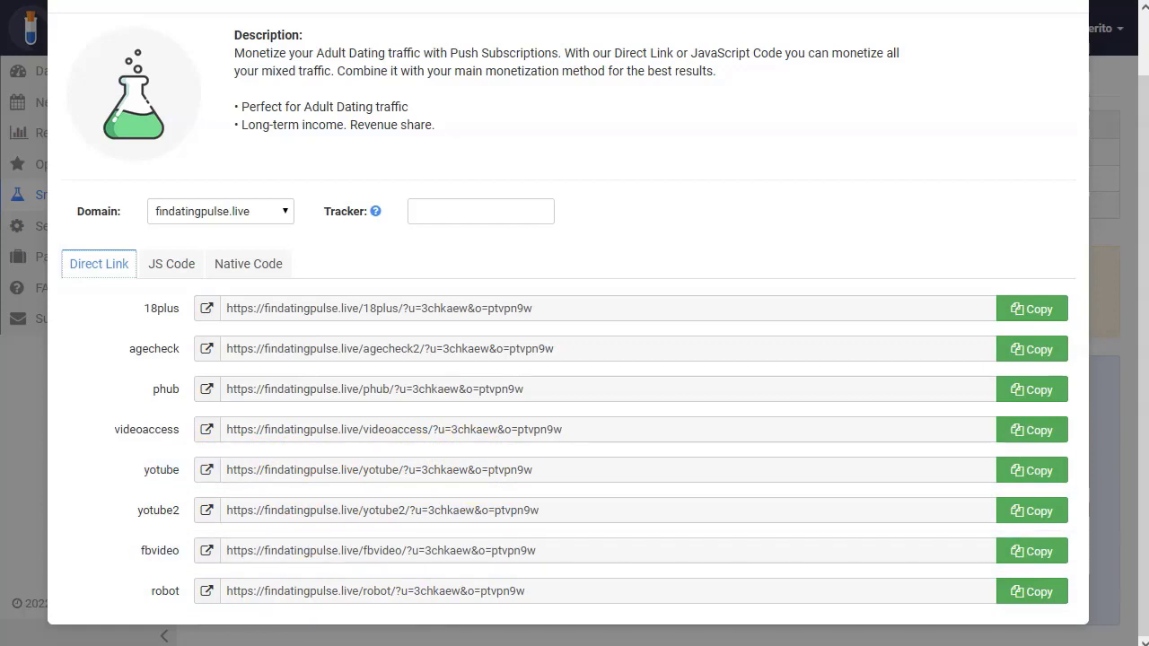
key("alt+Tab")
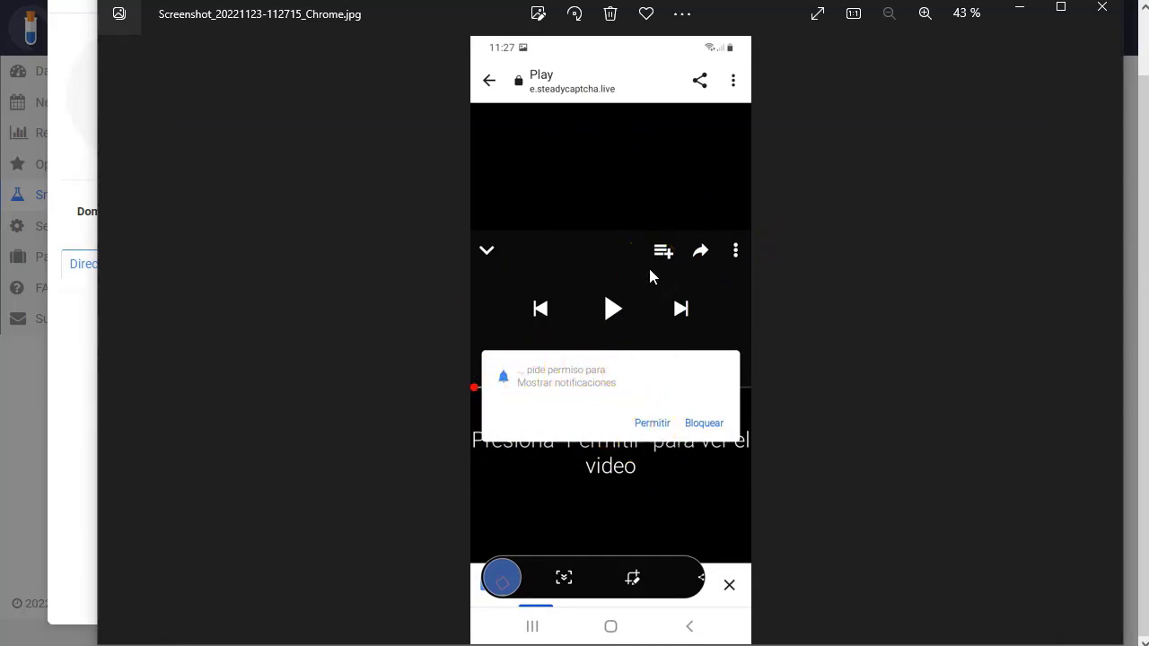
key("alt+F4")
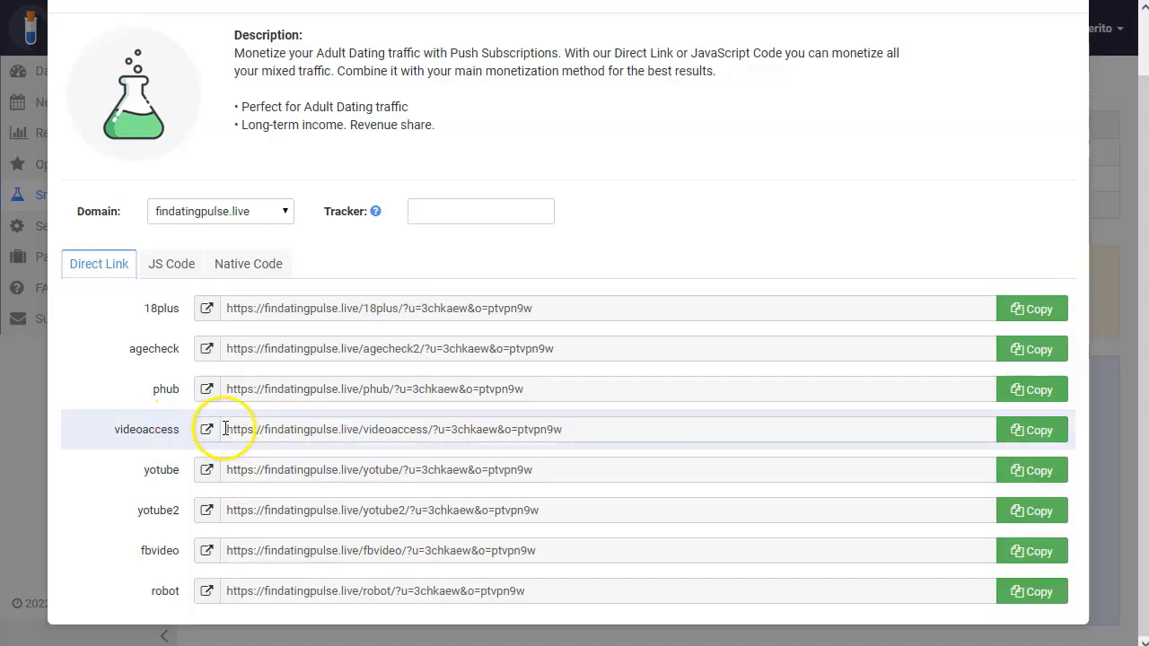
Copy the videoaccess direct link and paste it into a blank Notepad++ note under the heading "monetizción push lospollos.com".
left_click(1039, 433)
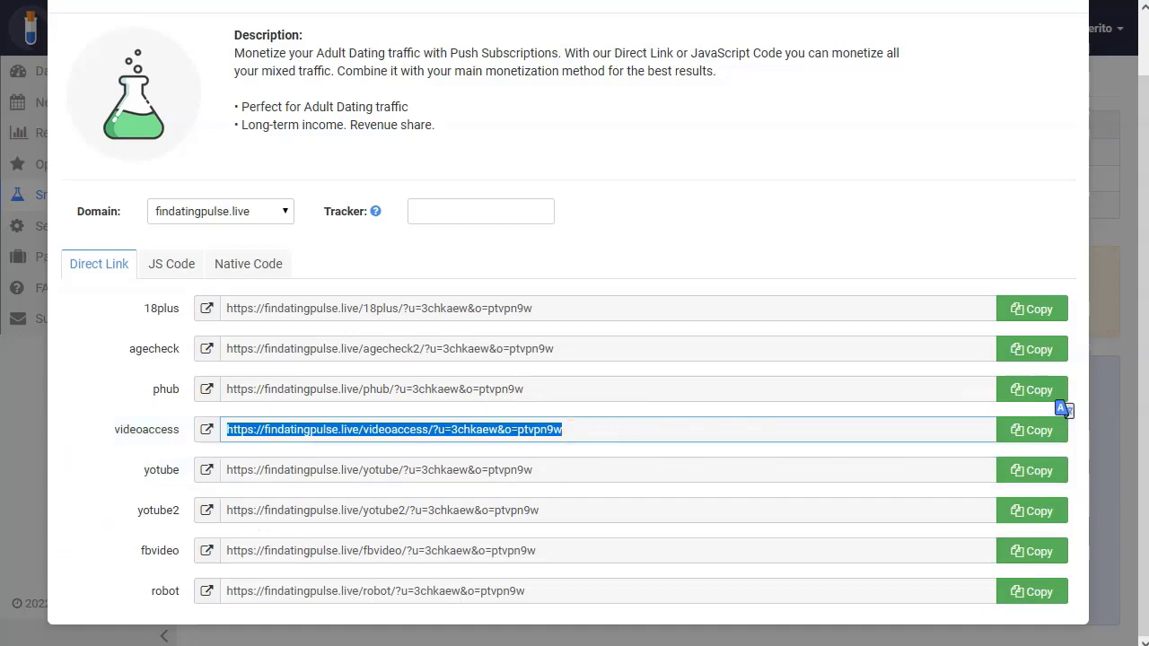
key("alt+Tab")
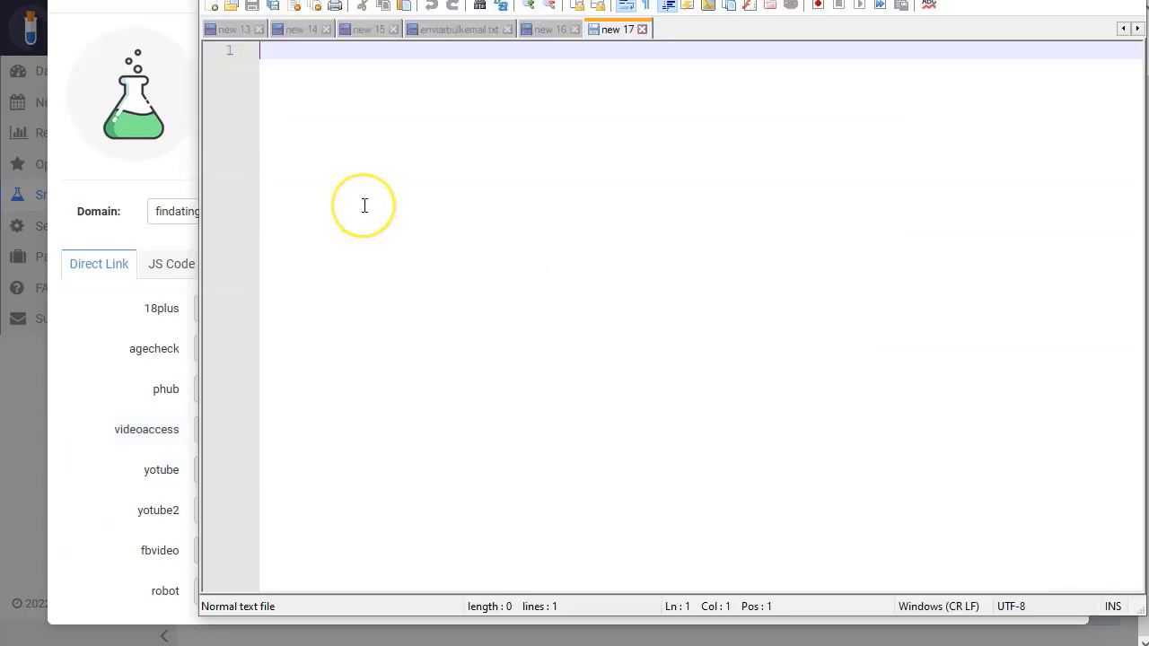
type("monetizción pus")
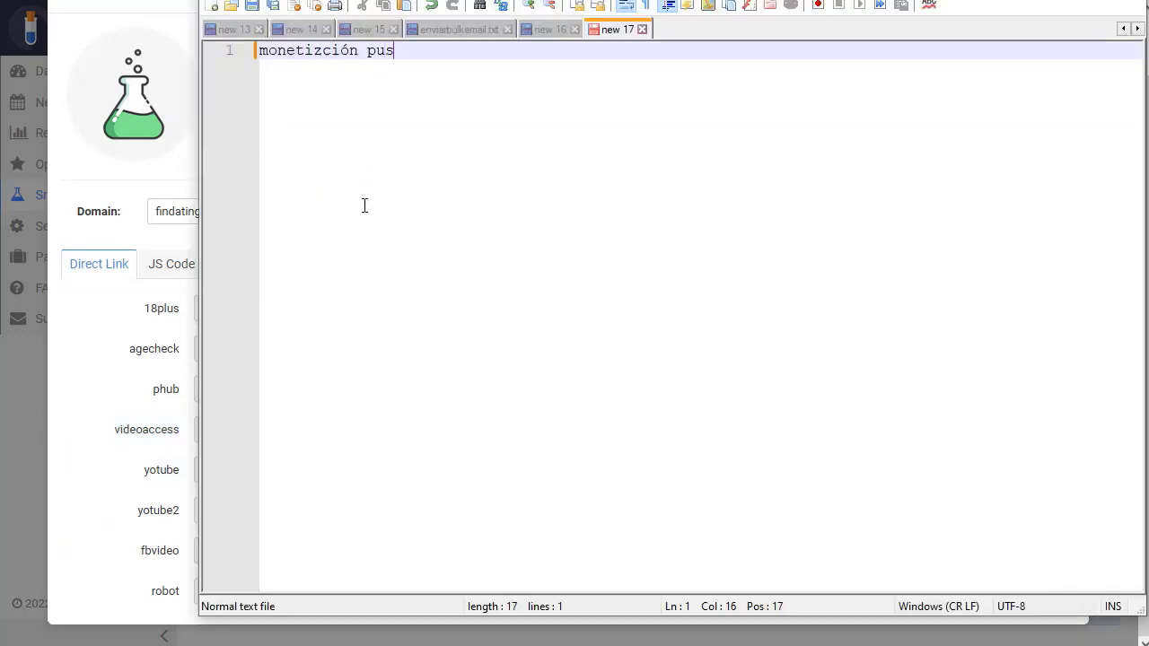
type("los pollos.com")
key("Return")
key("Return")
key("ctrl+v")
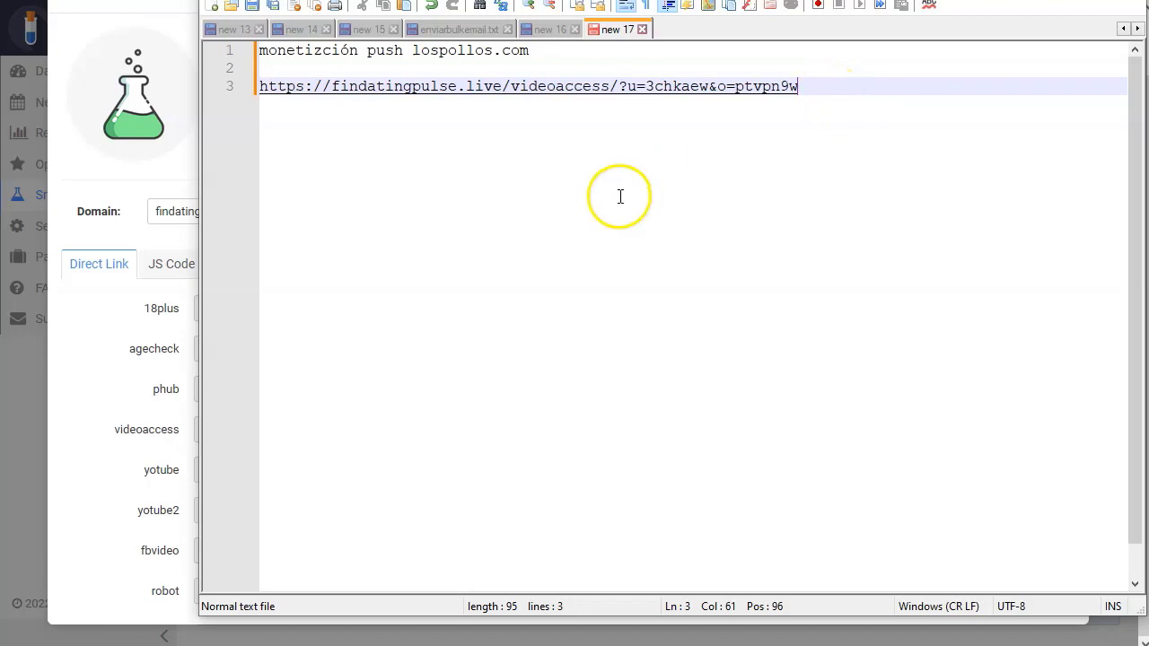
key("Return")
key("Return")
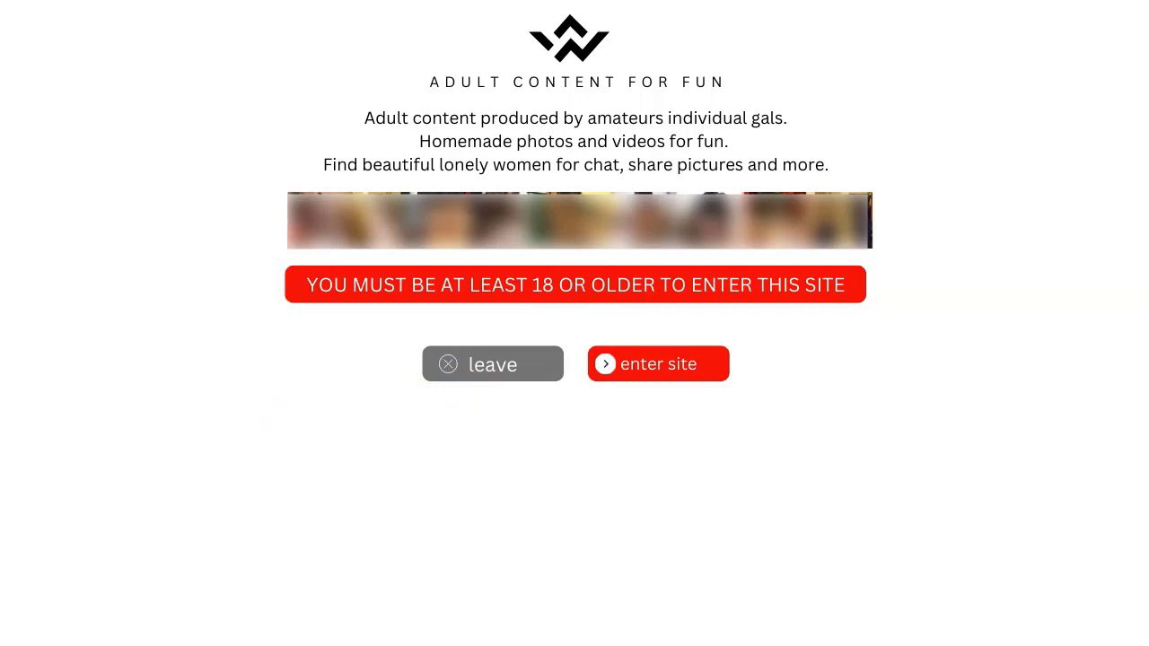
Check the saved note, and return to the adult-content age confirmation page in the browser.
key("alt+Tab")
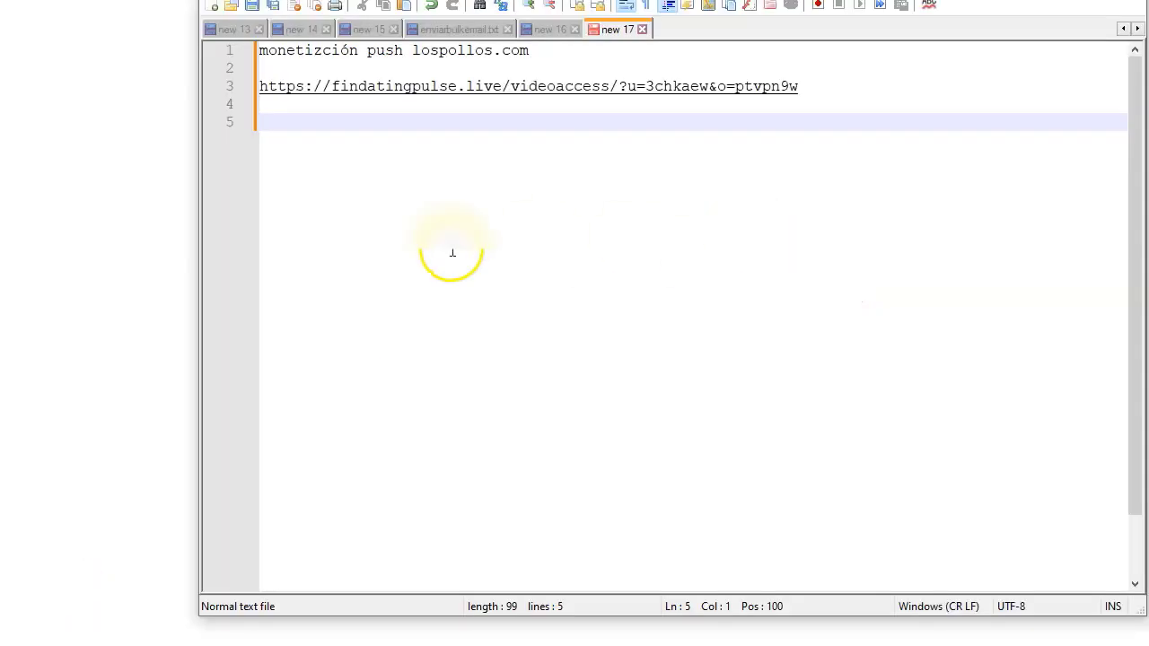
left_click(116, 119)
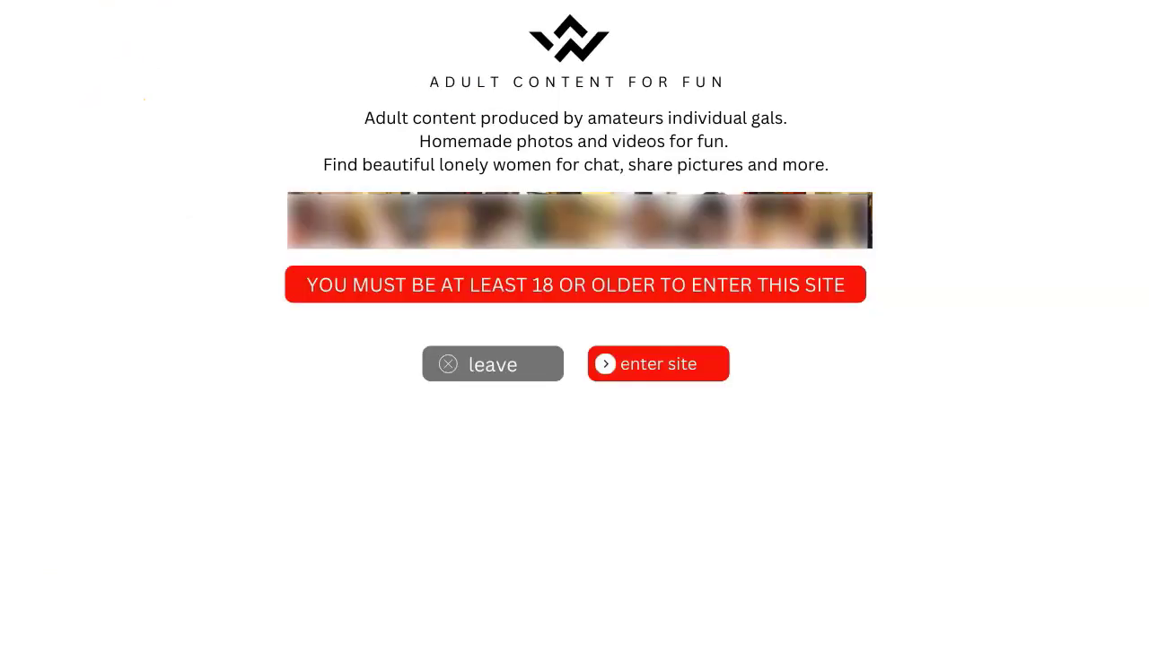
key("ctrl+l")
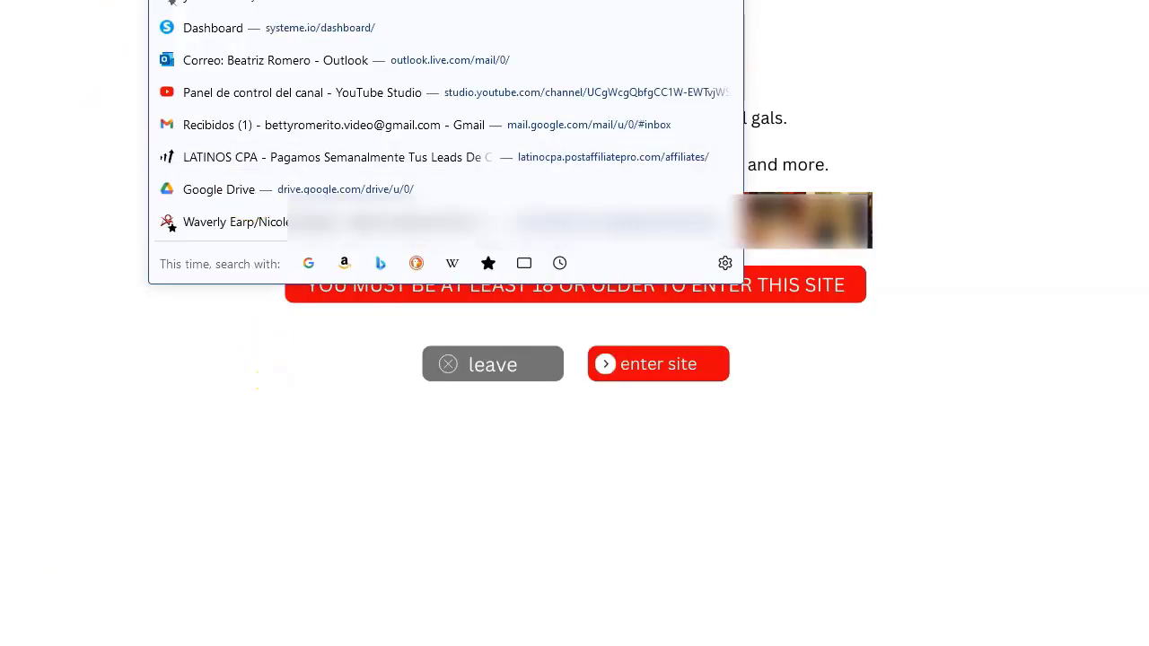
key("alt+Tab")
key("ctrl+v")
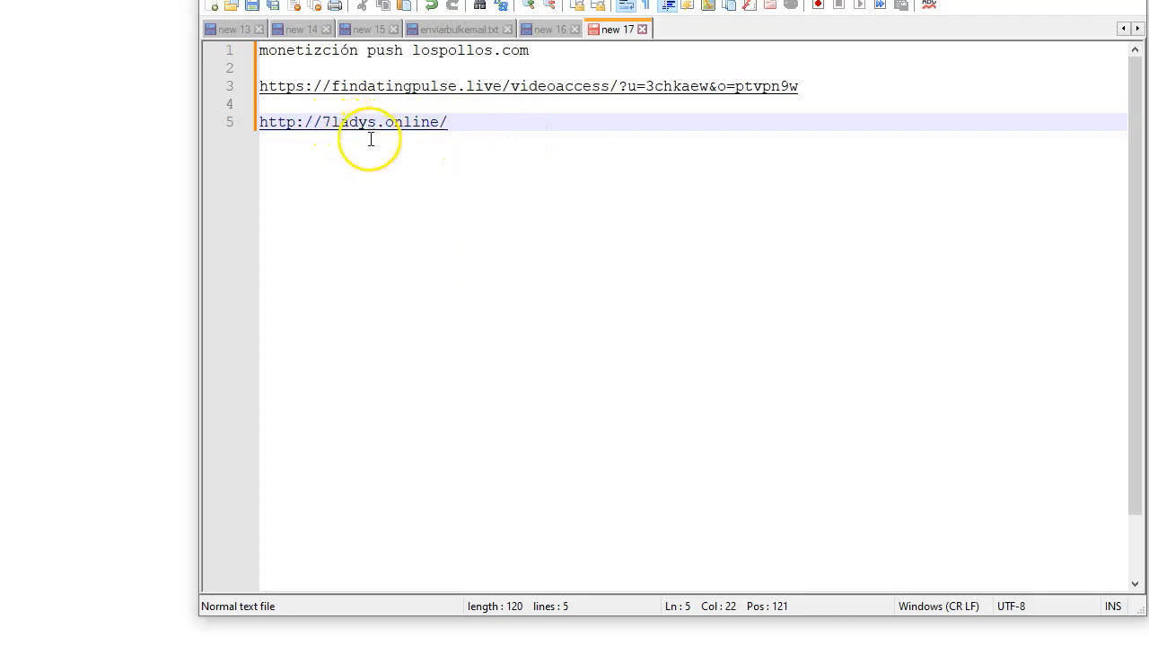
key("Return")
key("Return")
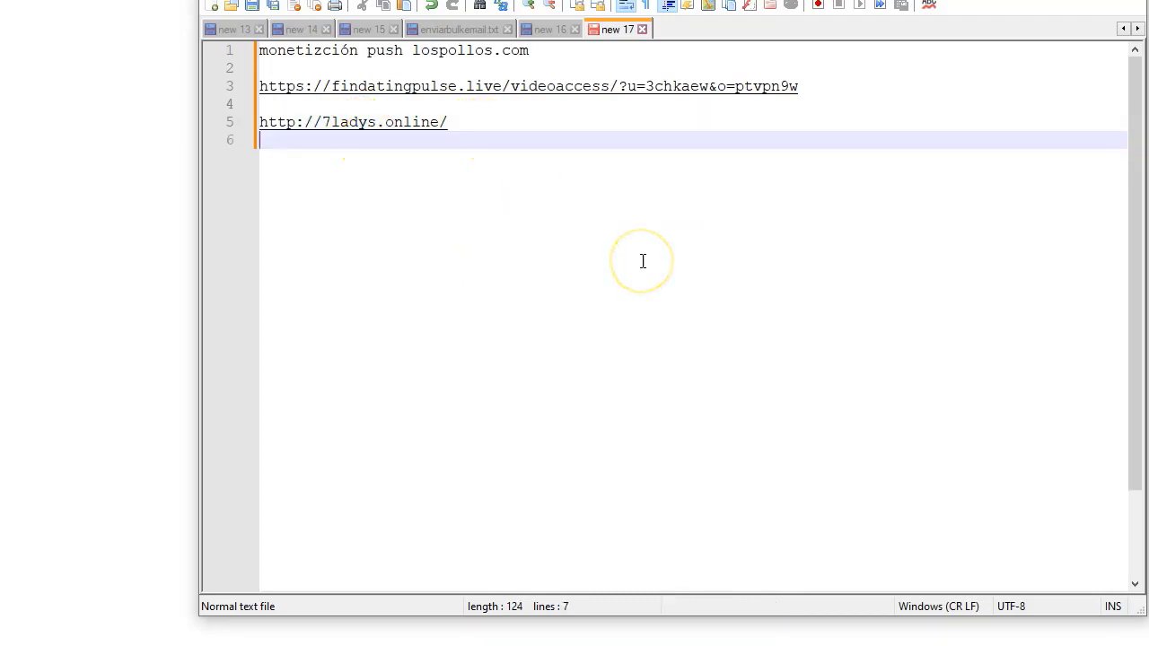
type("ladies")
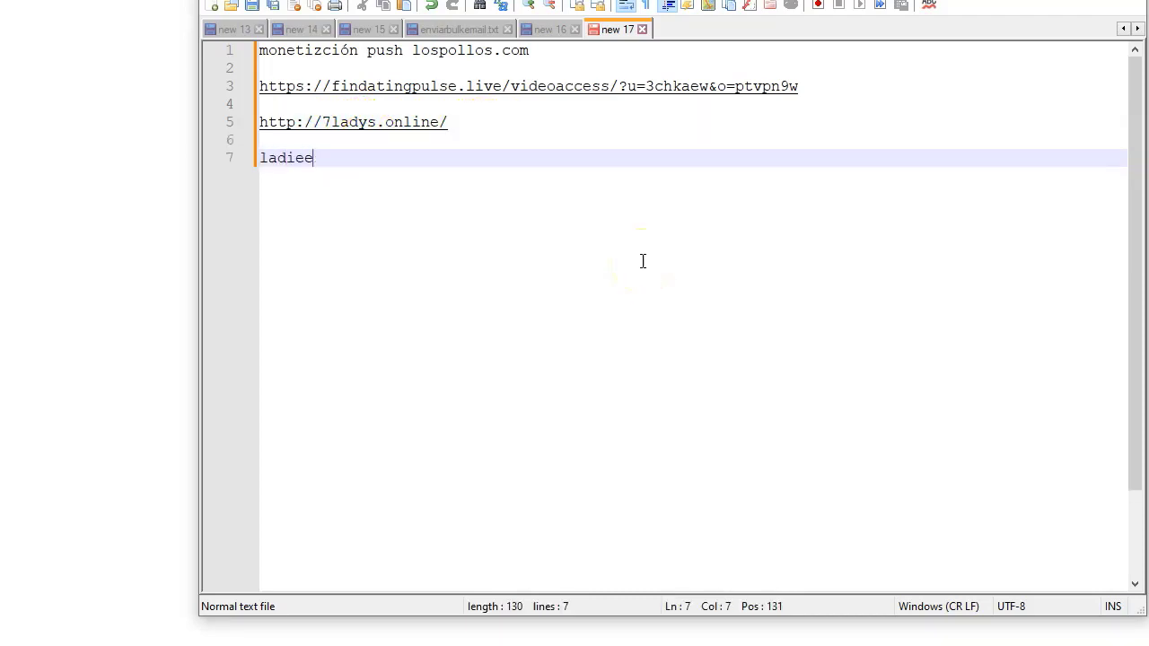
left_click_drag(319, 160, 251, 202)
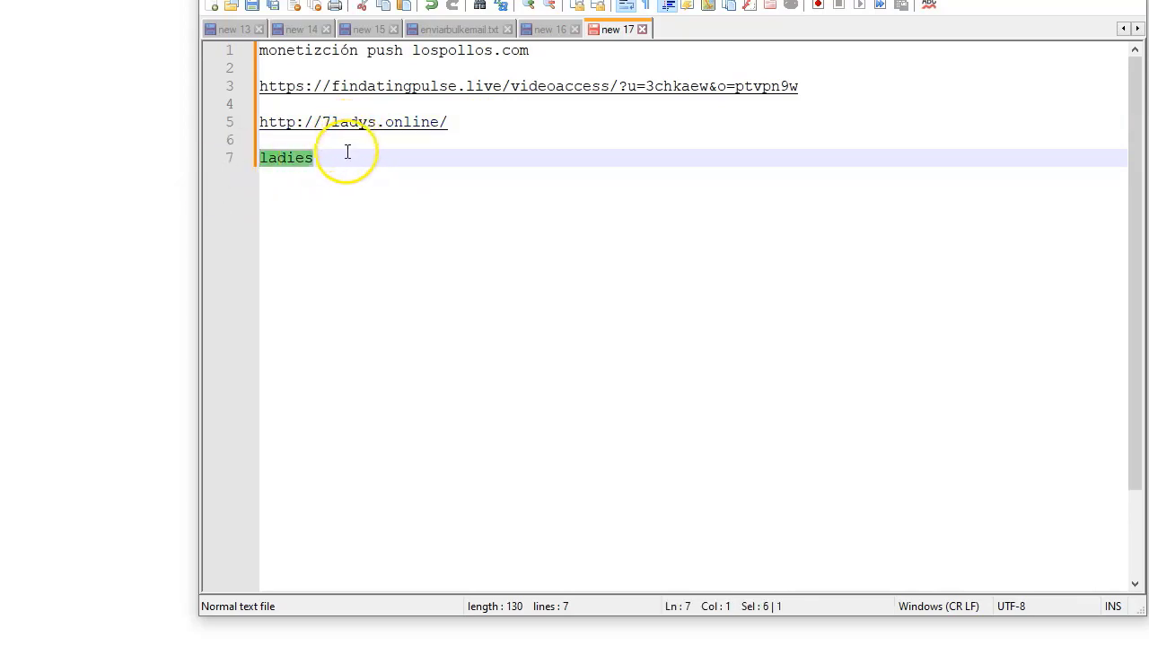
key("Delete")
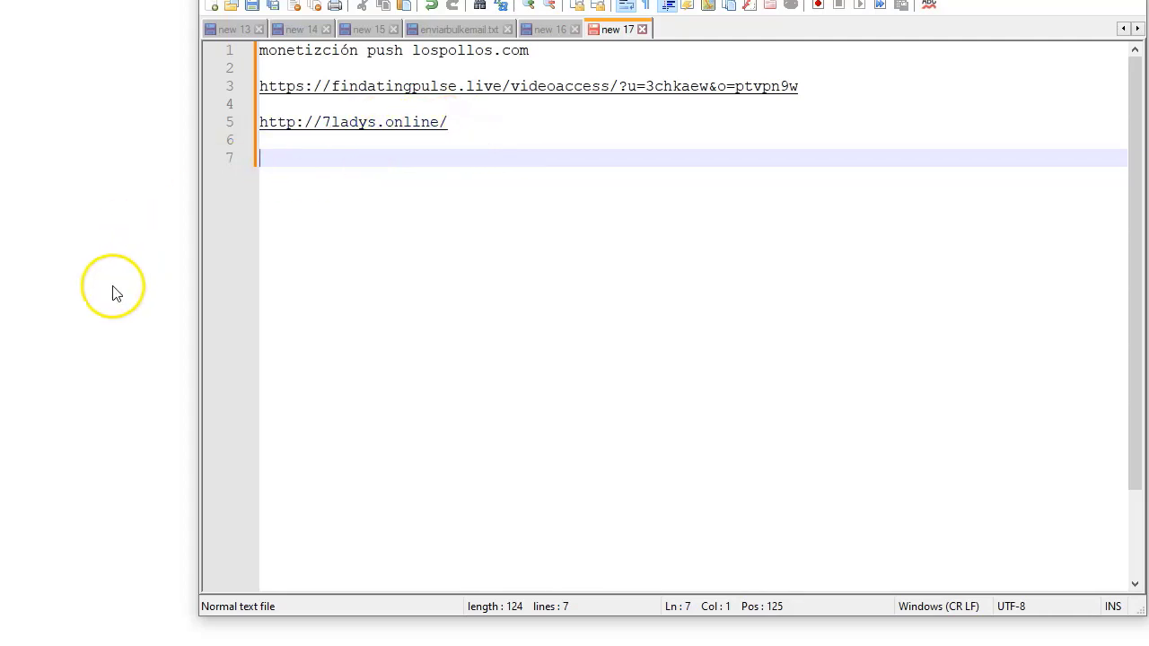
left_click(562, 117)
type("-- prelanding")
left_click(469, 207)
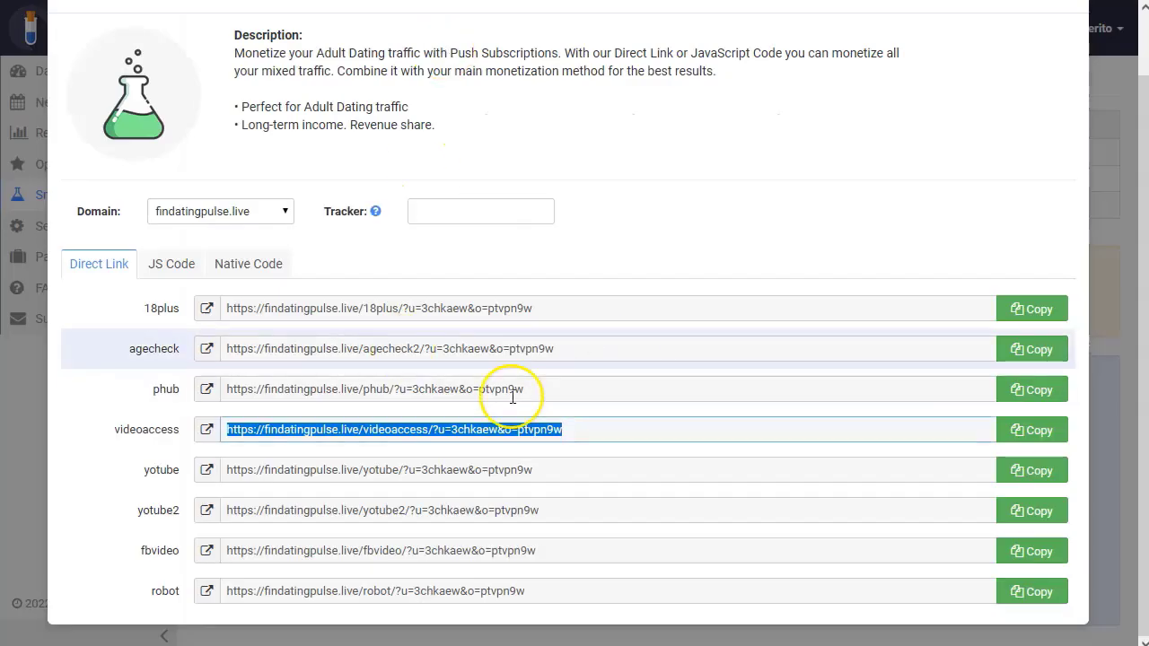
Close the Push Monetization details in Los Pollos and view the smartlink categories offered on the Opportunities page.
left_click(728, 138)
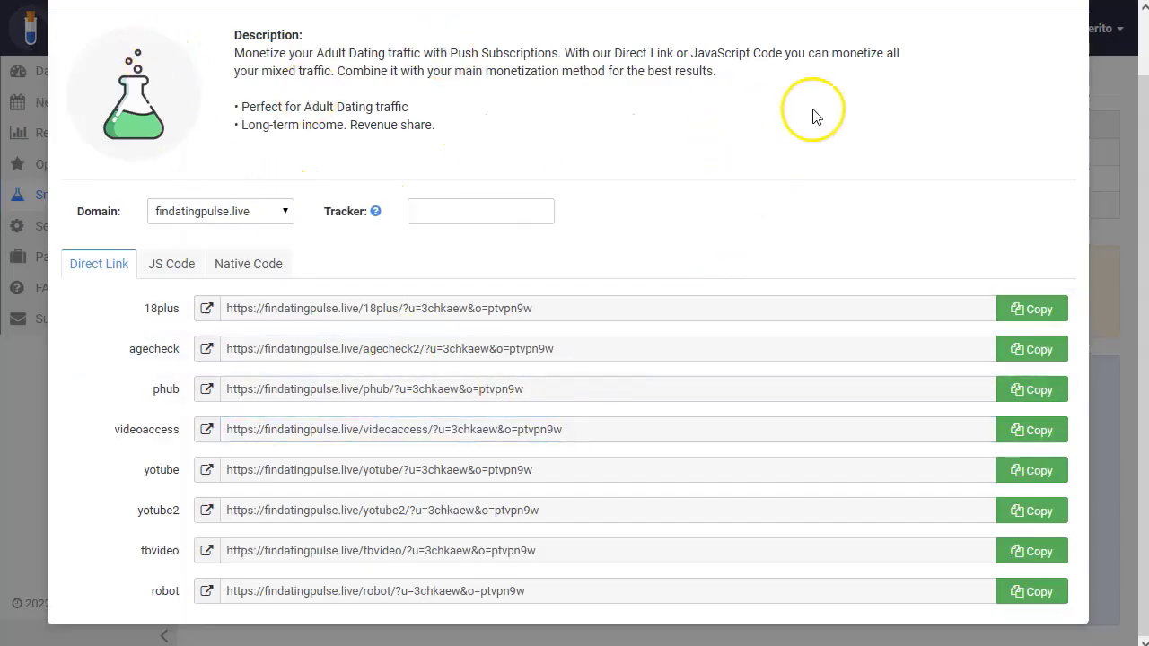
scroll(1061, 72, "up", 2)
left_click(1068, 51)
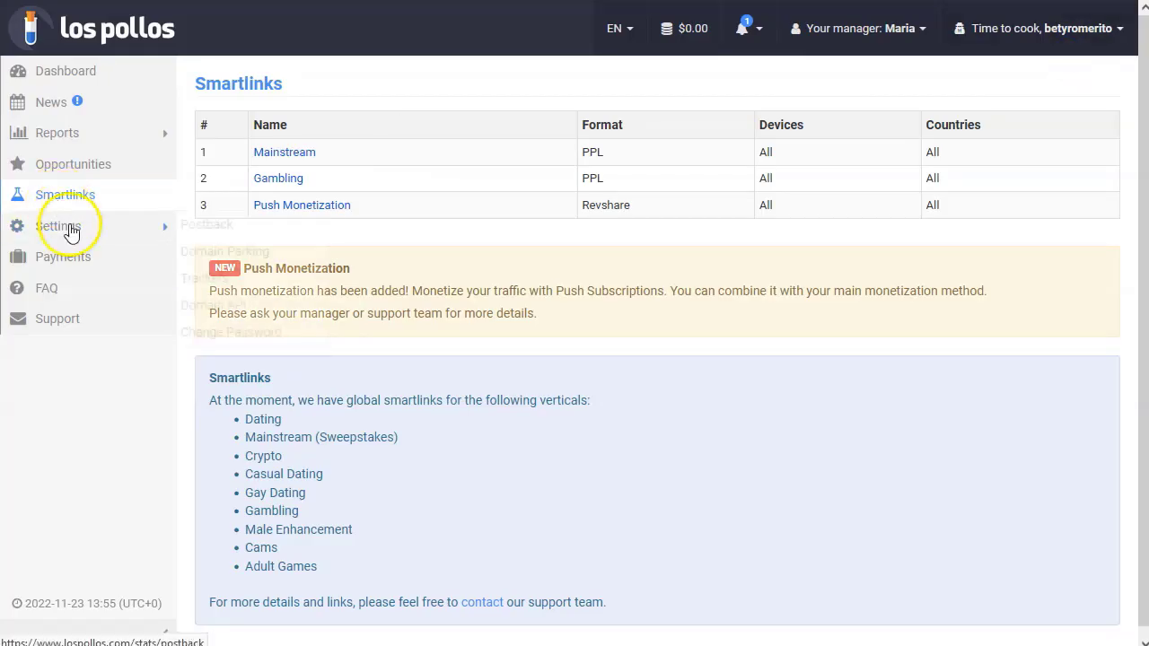
left_click(78, 164)
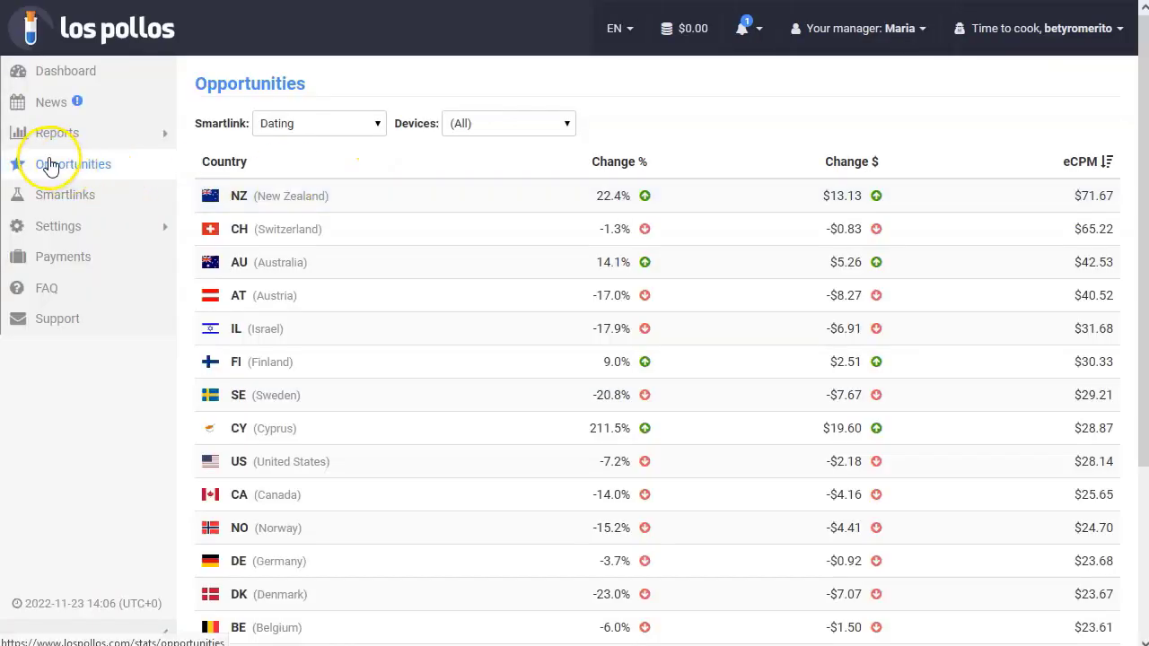
left_click(337, 126)
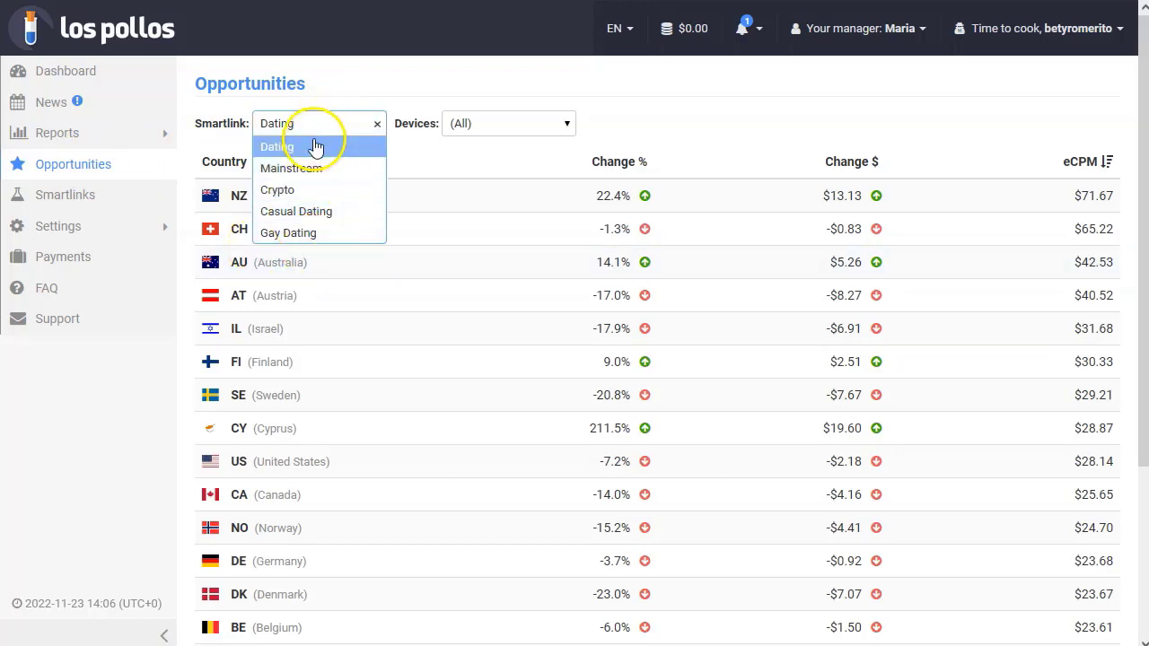
left_click(321, 130)
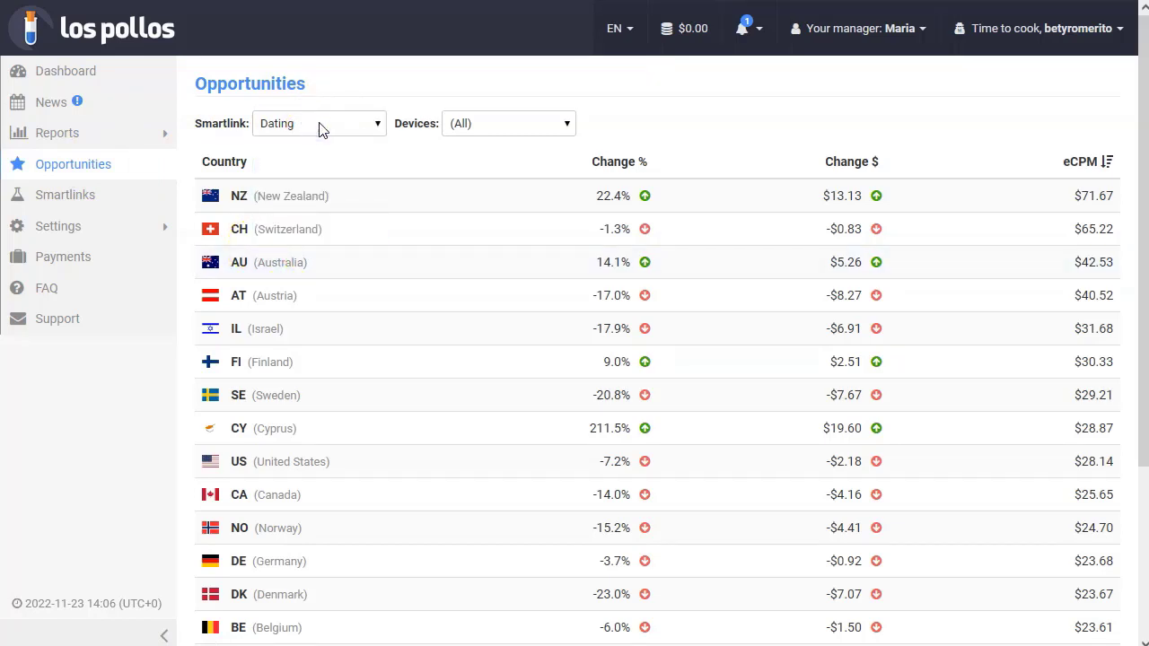
Reopen the Push Monetization smartlink details, review the description, and close them.
left_click(76, 195)
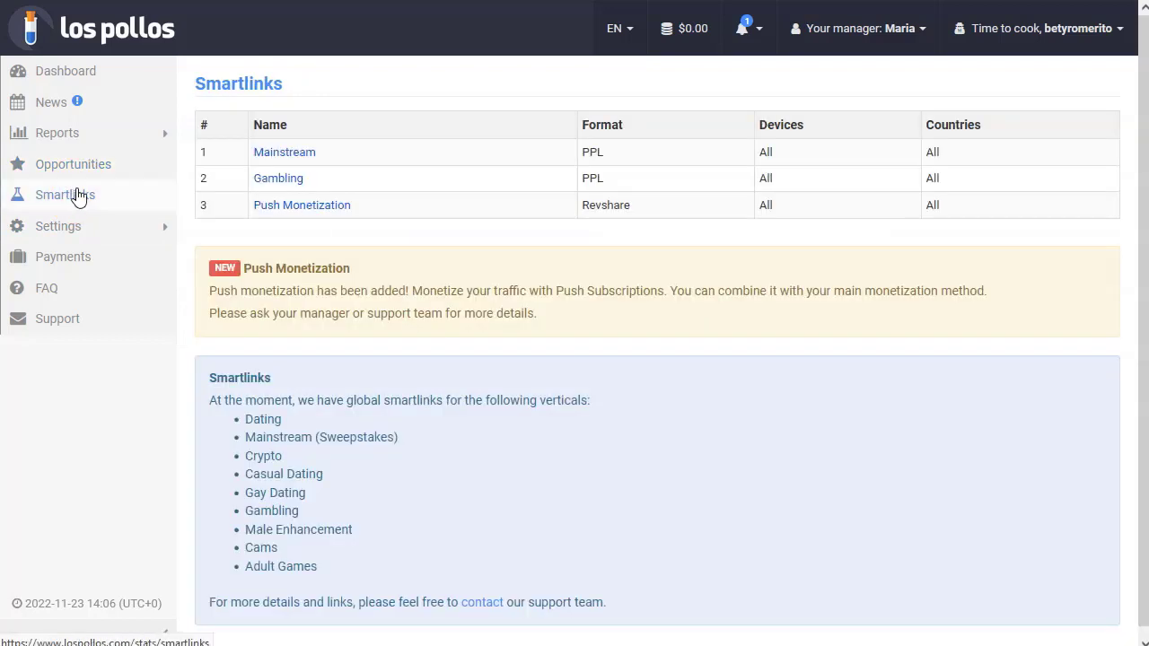
left_click(319, 206)
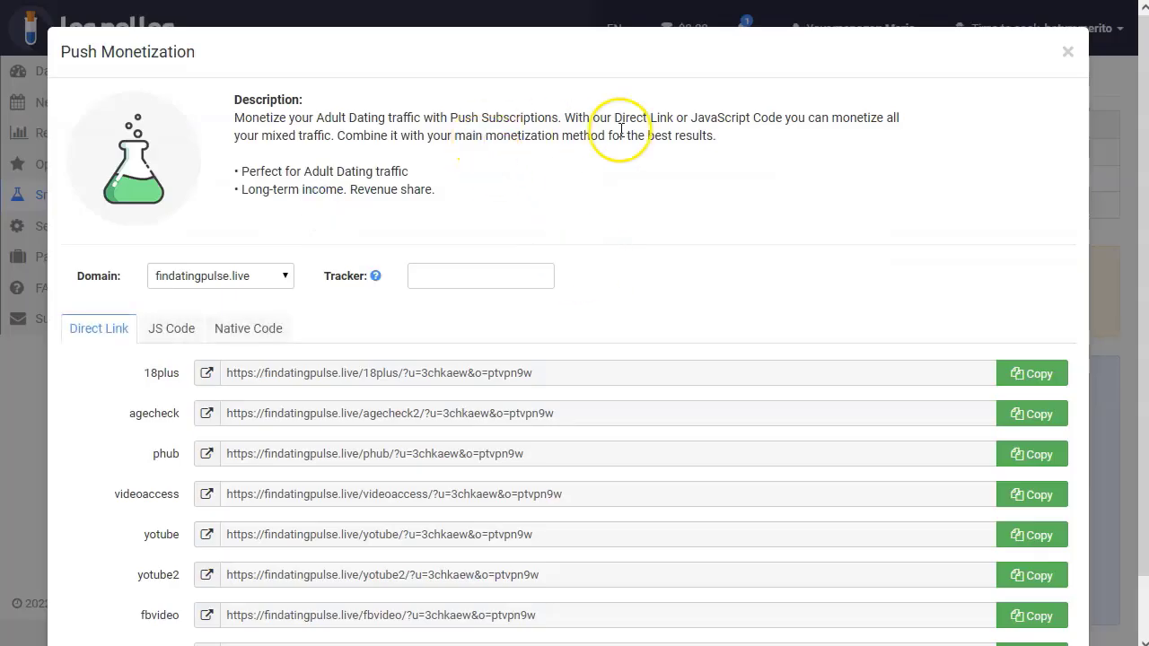
left_click(1068, 51)
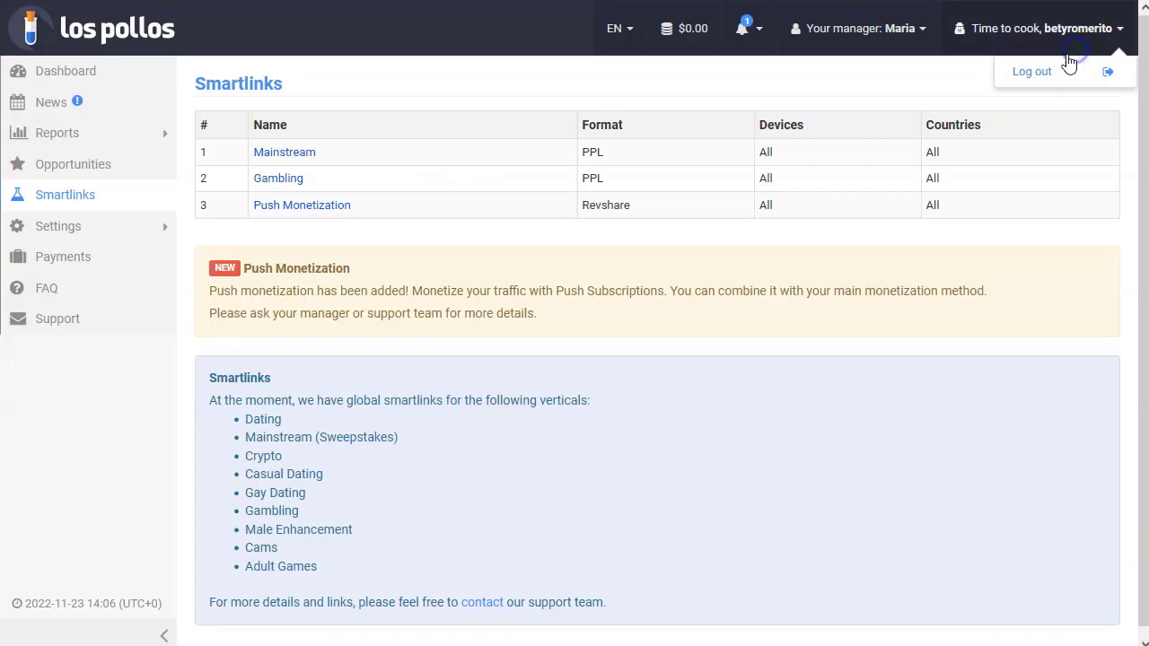
Return to the Opportunities page, check the smartlink categories, and filter the Dating opportunities to Mobile devices.
mouse_move(70, 232)
left_click(77, 165)
left_click(296, 124)
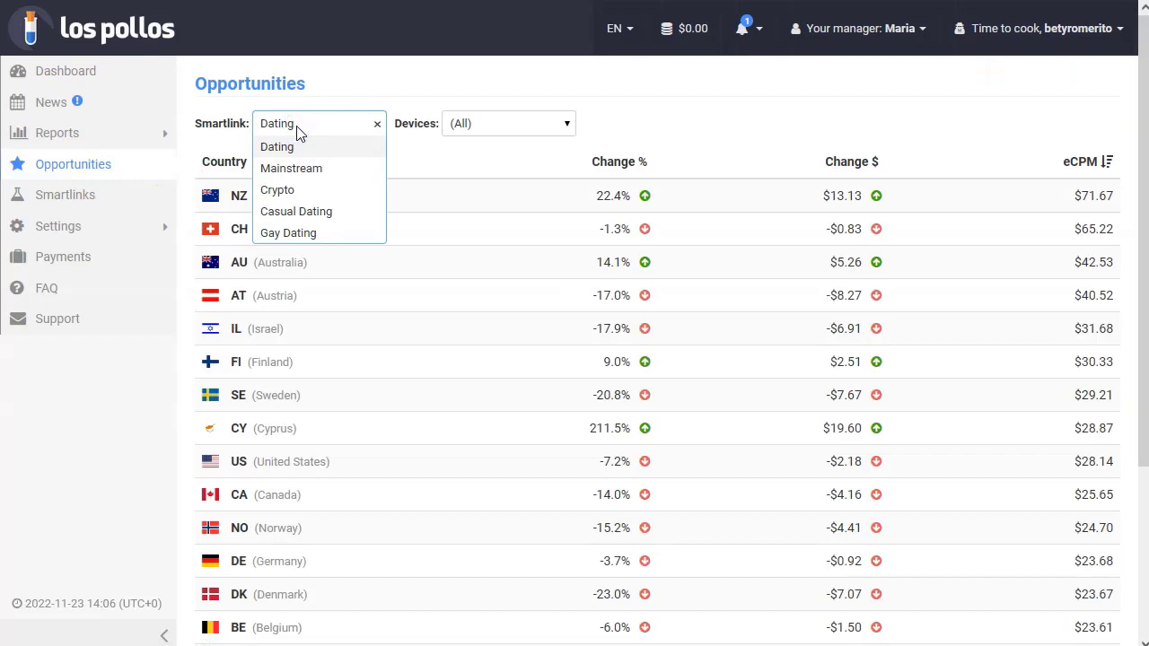
left_click(381, 89)
left_click(506, 121)
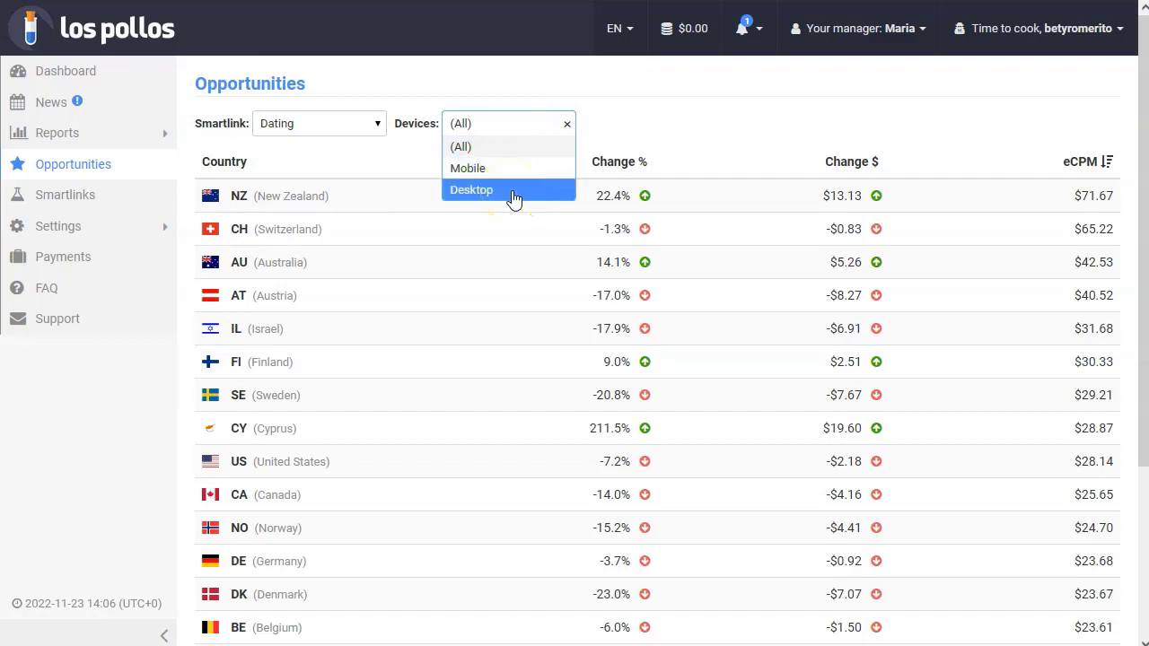
left_click(512, 169)
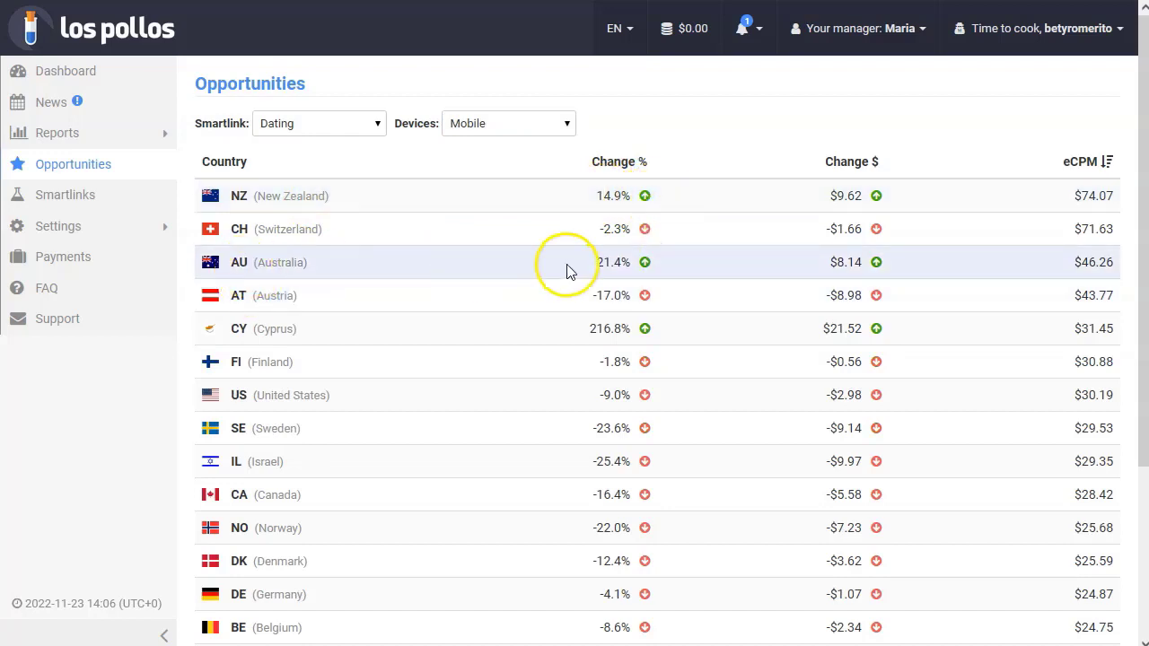
Examine the Cyprus row in the mobile Dating opportunities, including its percentage and dollar changes.
double_click(291, 331)
left_click(323, 333)
double_click(590, 330)
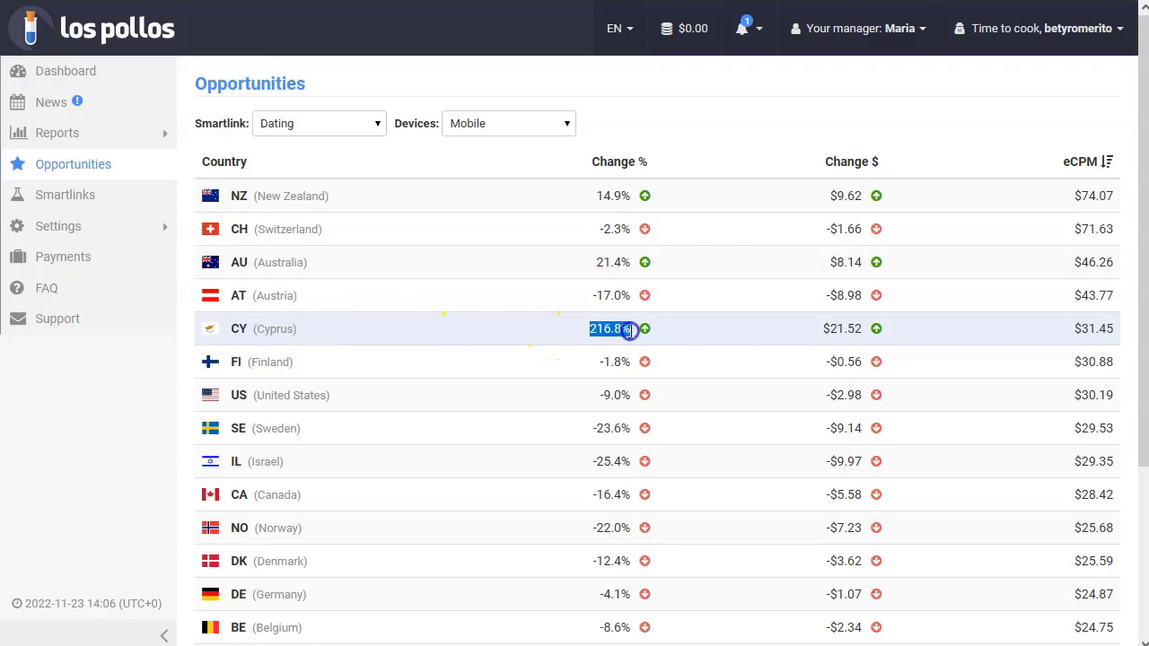
left_click(593, 336)
left_click(844, 330)
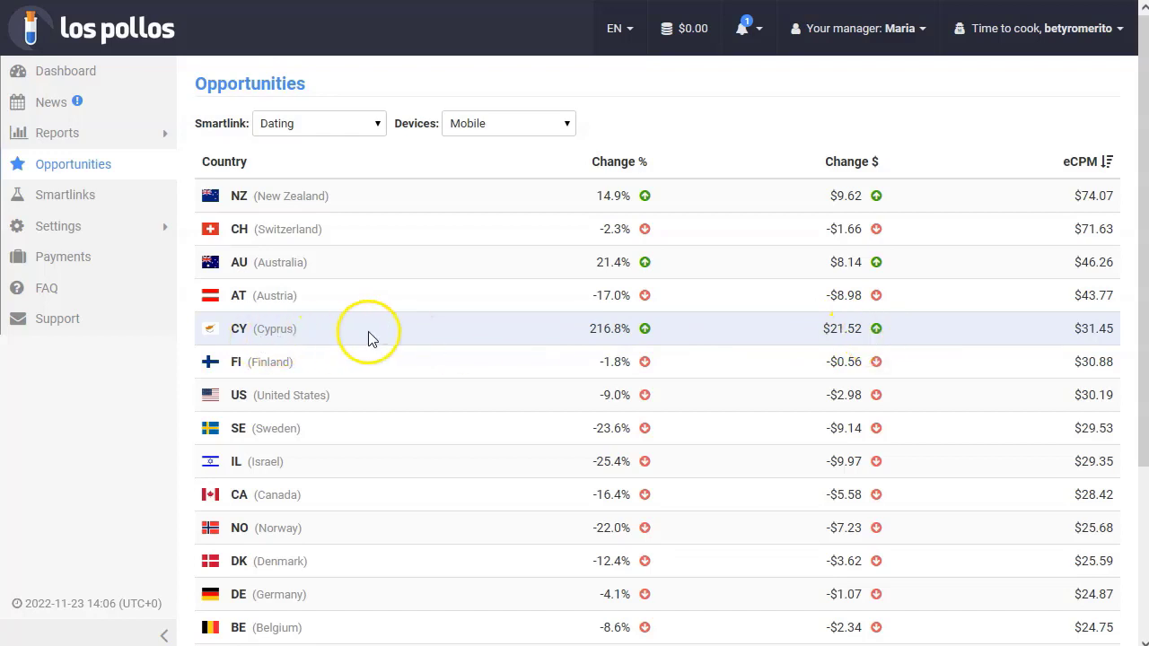
Review the Dating opportunities for Desktop devices, and set the device filter back to Mobile.
left_click(526, 124)
left_click(484, 189)
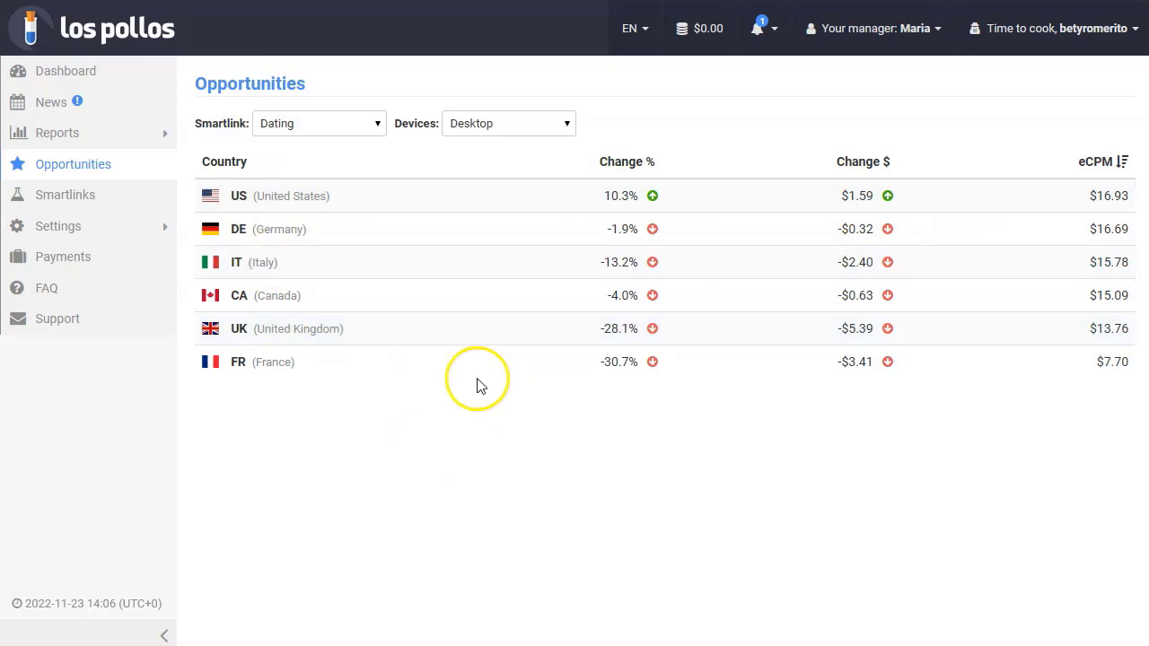
left_click(506, 123)
left_click(480, 171)
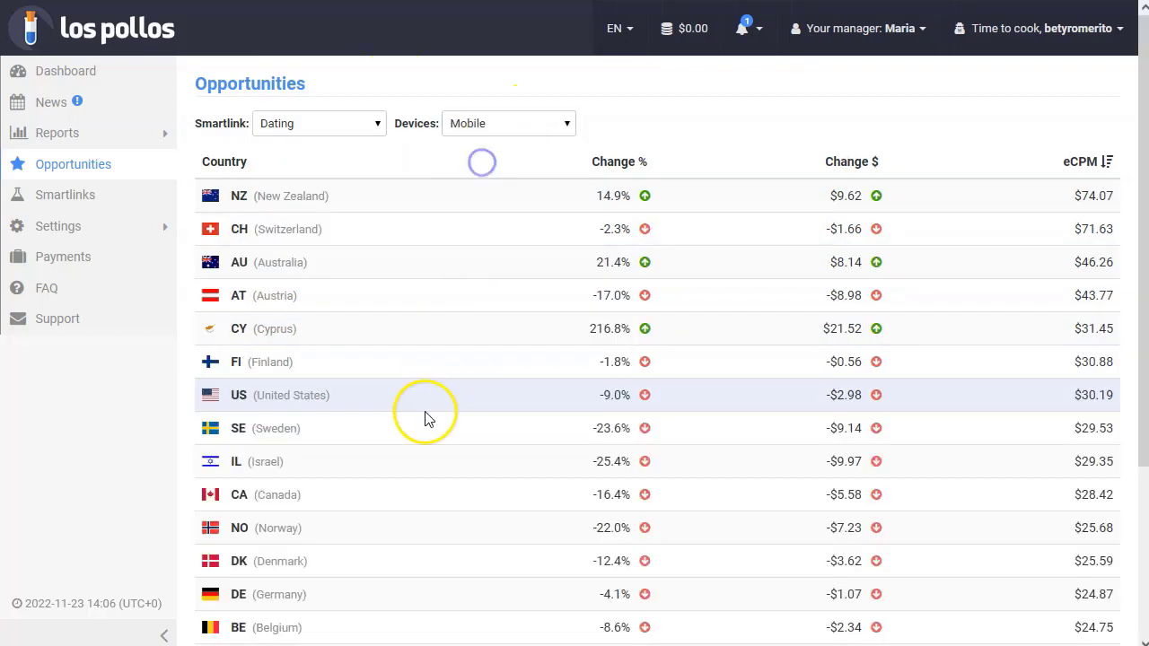
Highlight Cyprus in the mobile opportunities list, and switch to the PropellerAds Traffic Chart.
left_click_drag(295, 328, 266, 328)
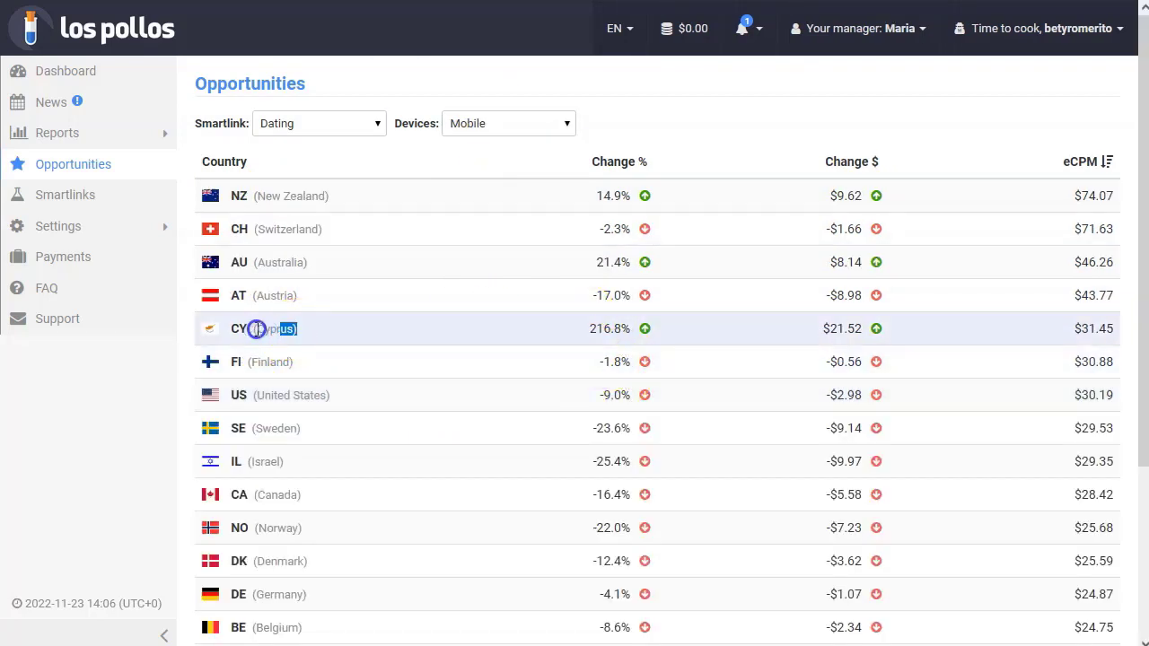
left_click(387, 328)
left_click(453, 78)
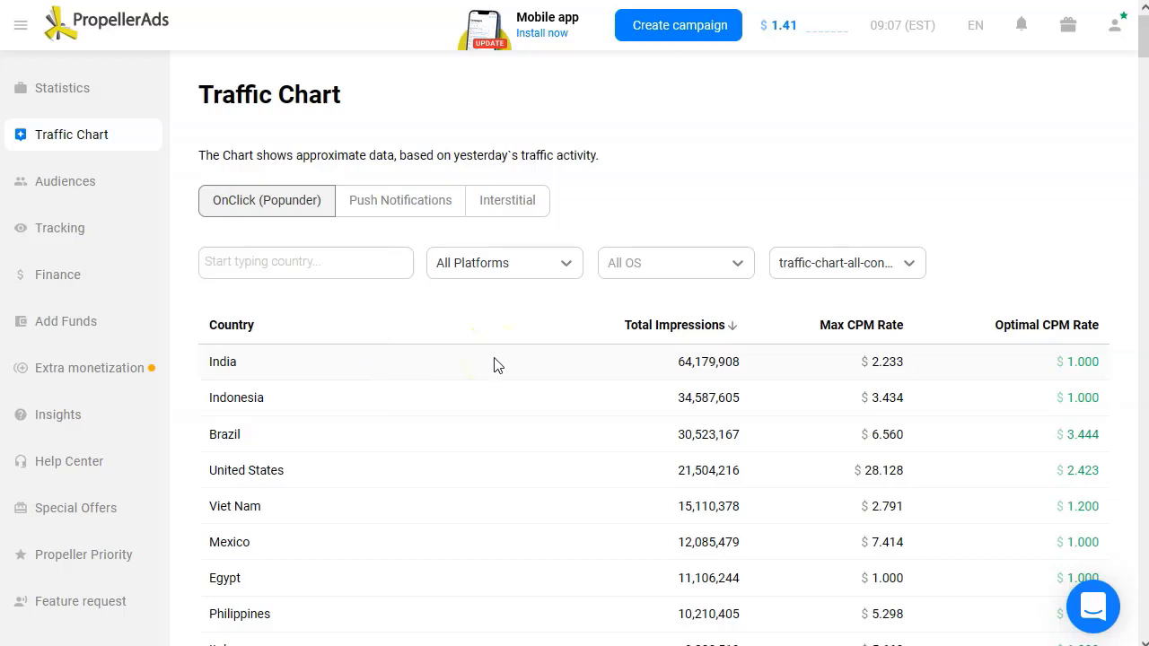
Add the traffic sources "juicyads" and "eroadvertising" on separate lines at the end of the Notepad++ note.
key("alt+Tab")
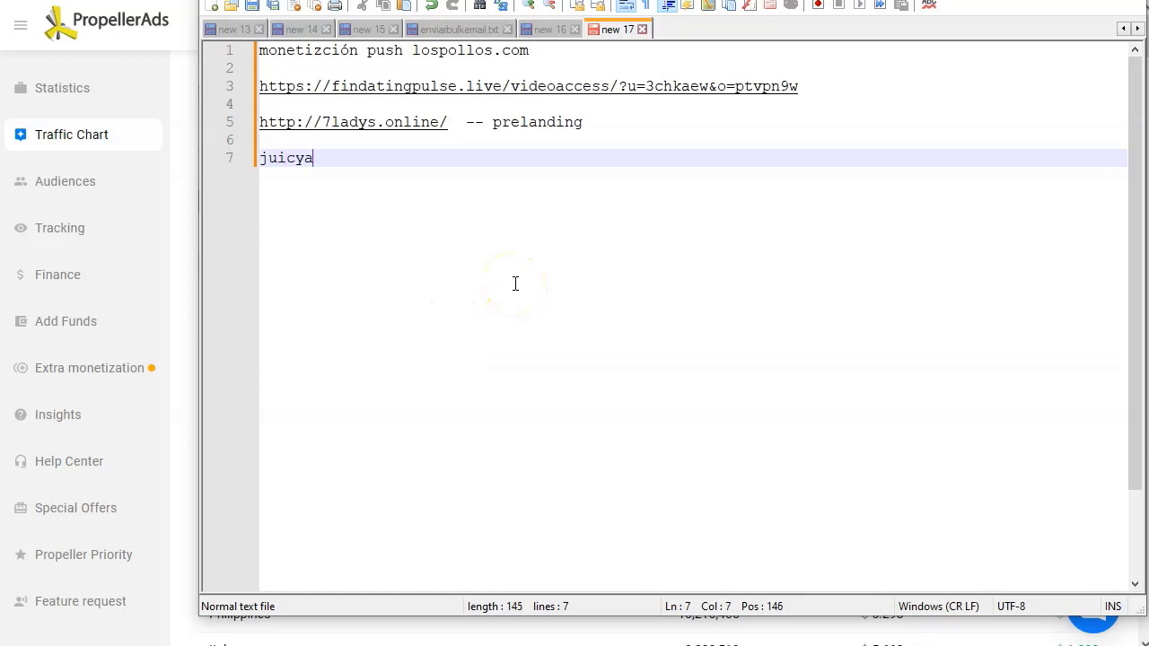
key("Return")
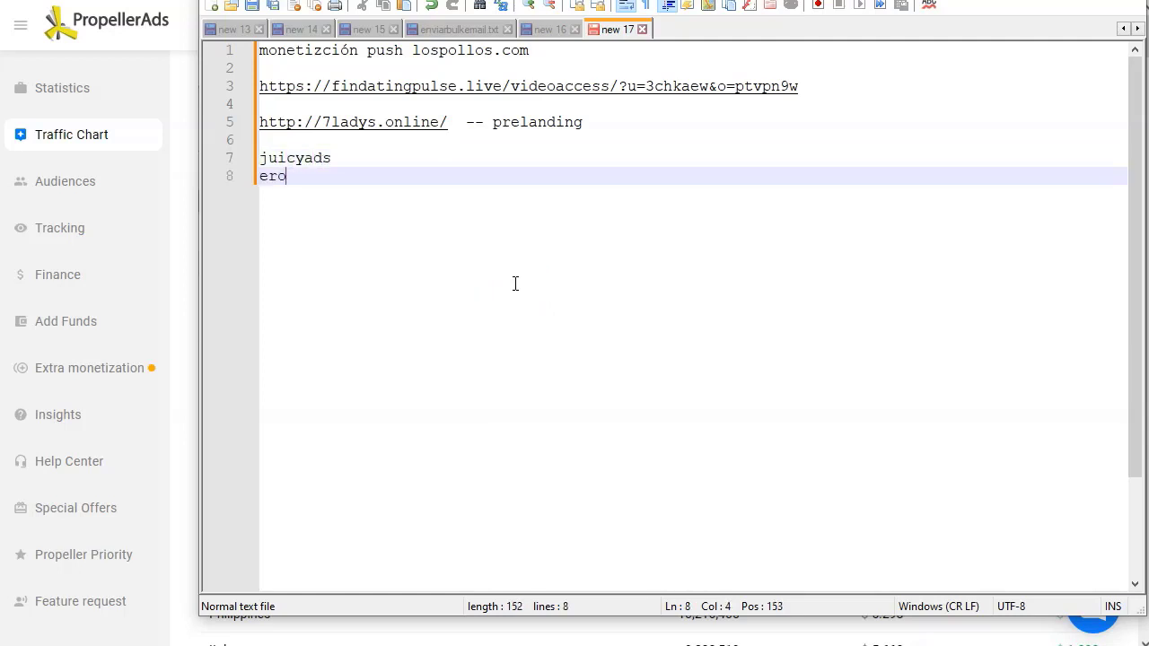
type("eroadvertising")
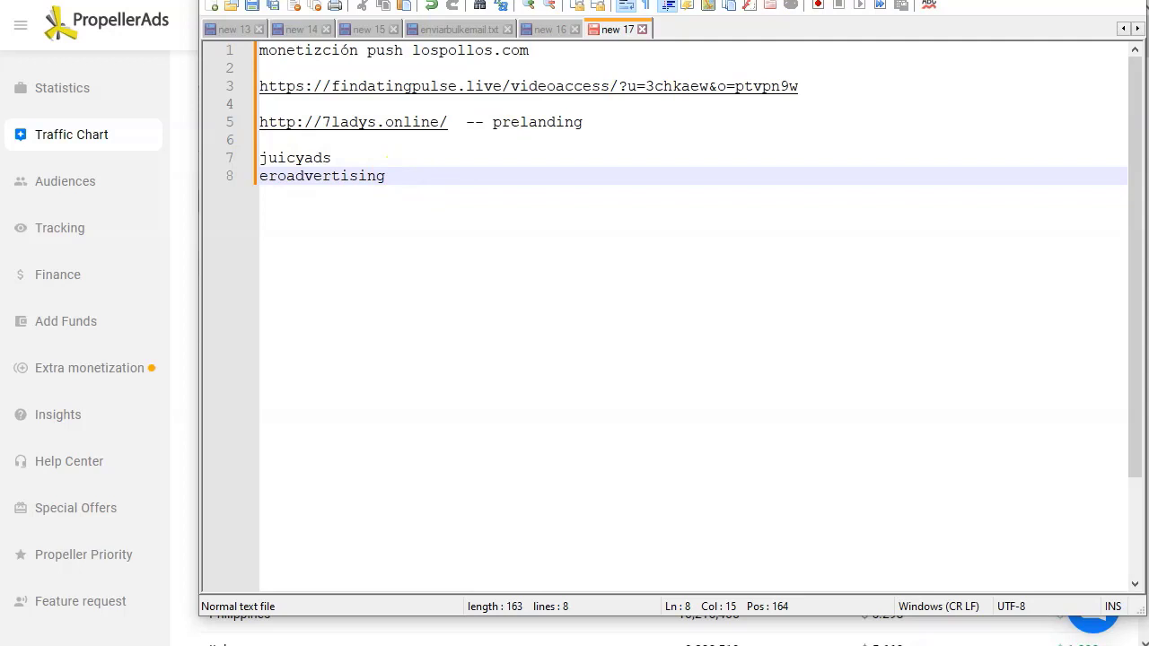
Switch to the PopAds advertiser dashboard, view the existing campaigns, and open the form for a new campaign.
key("alt+Tab")
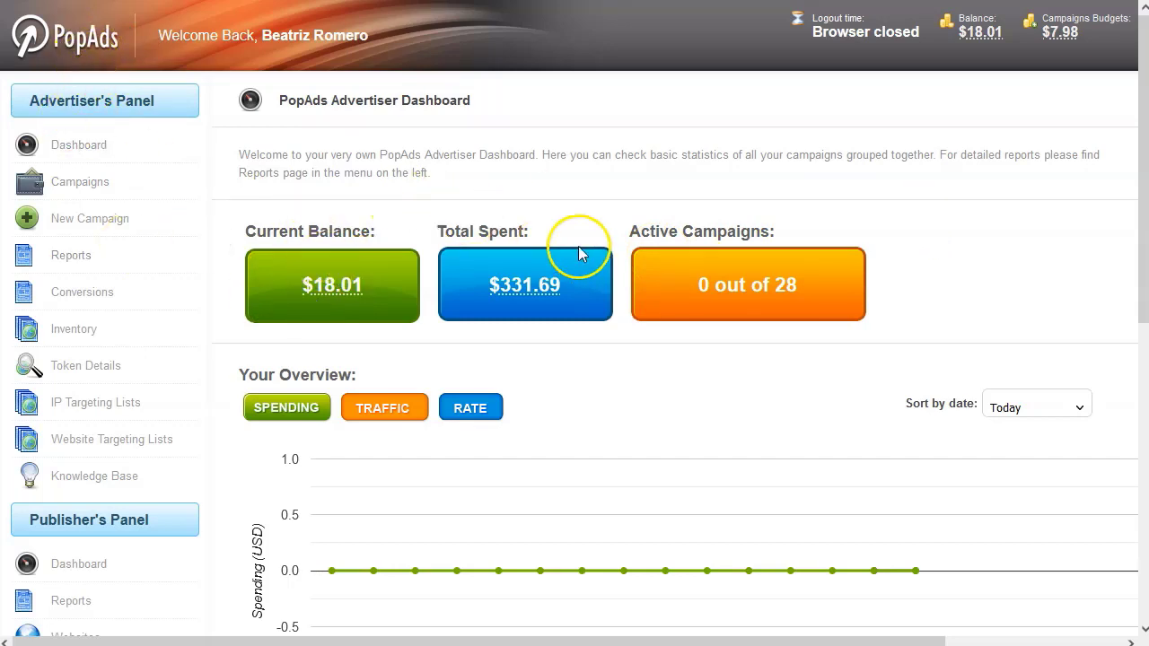
left_click(76, 188)
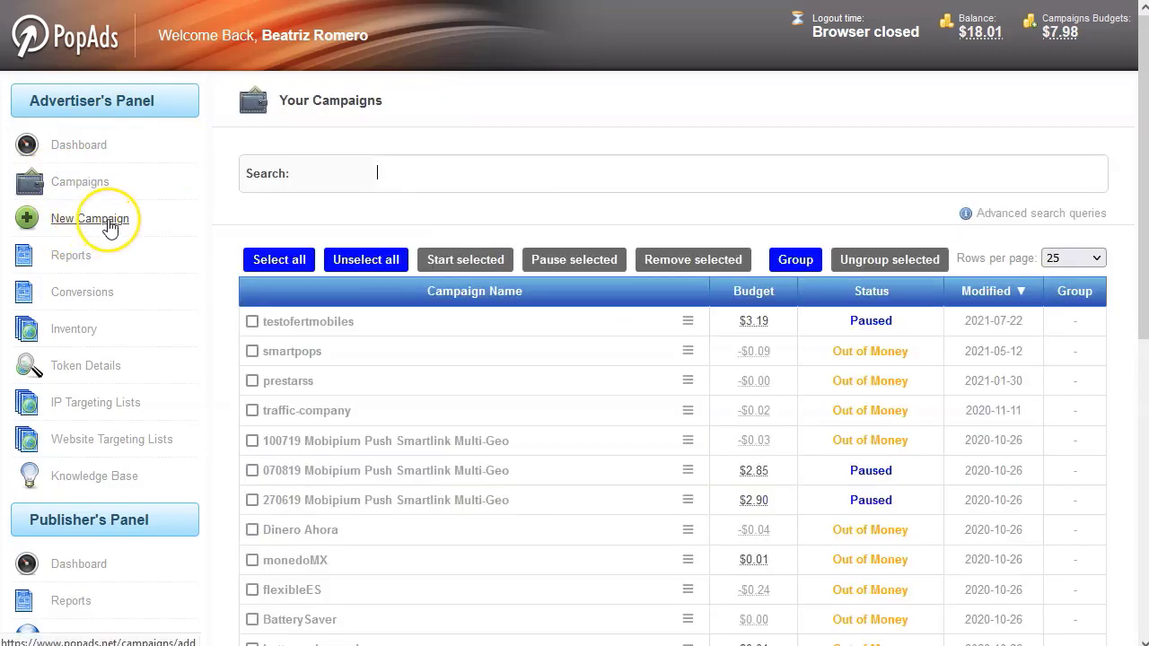
left_click(108, 225)
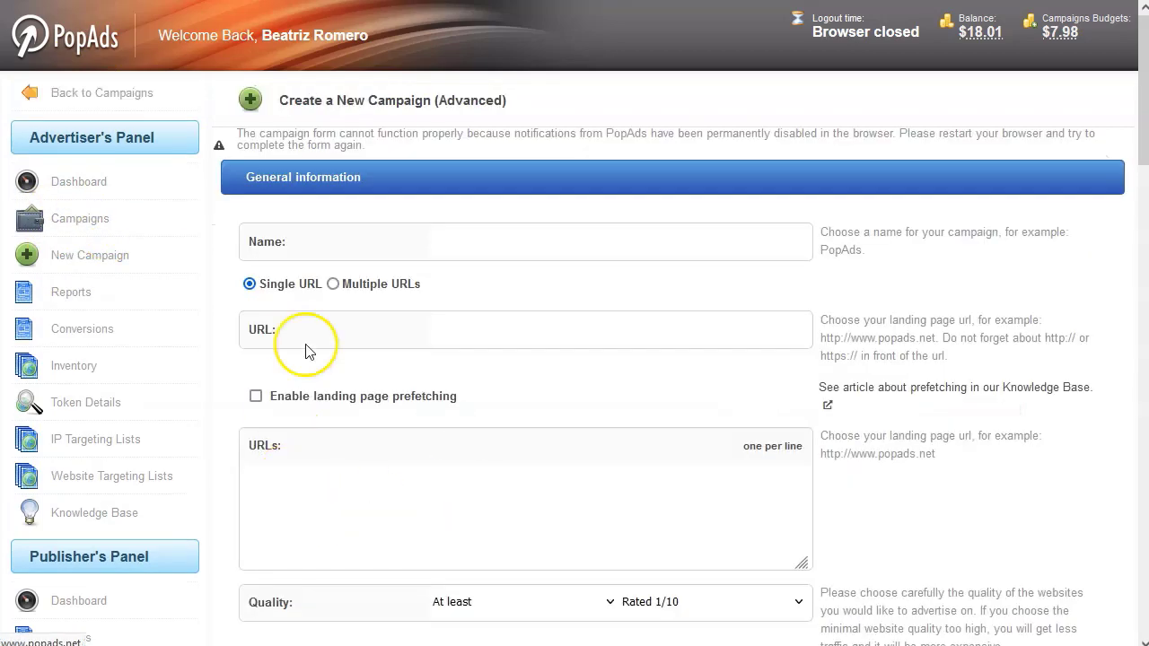
Name the new PopAds campaign "pushlospollos".
left_click(501, 243)
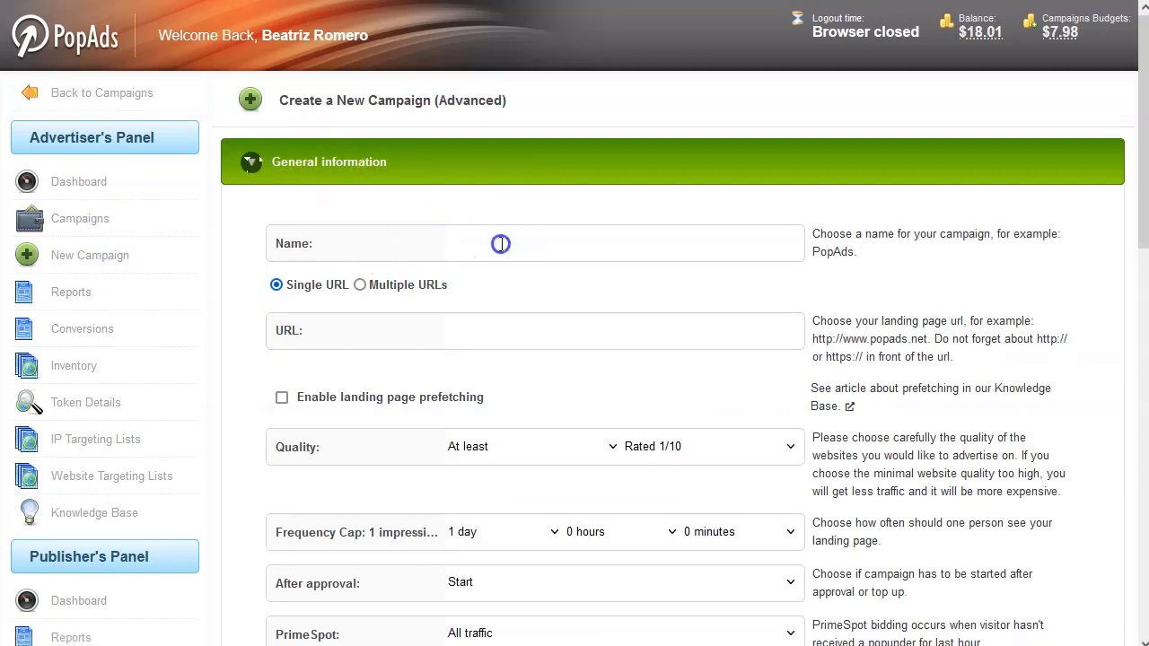
type("puslospollos")
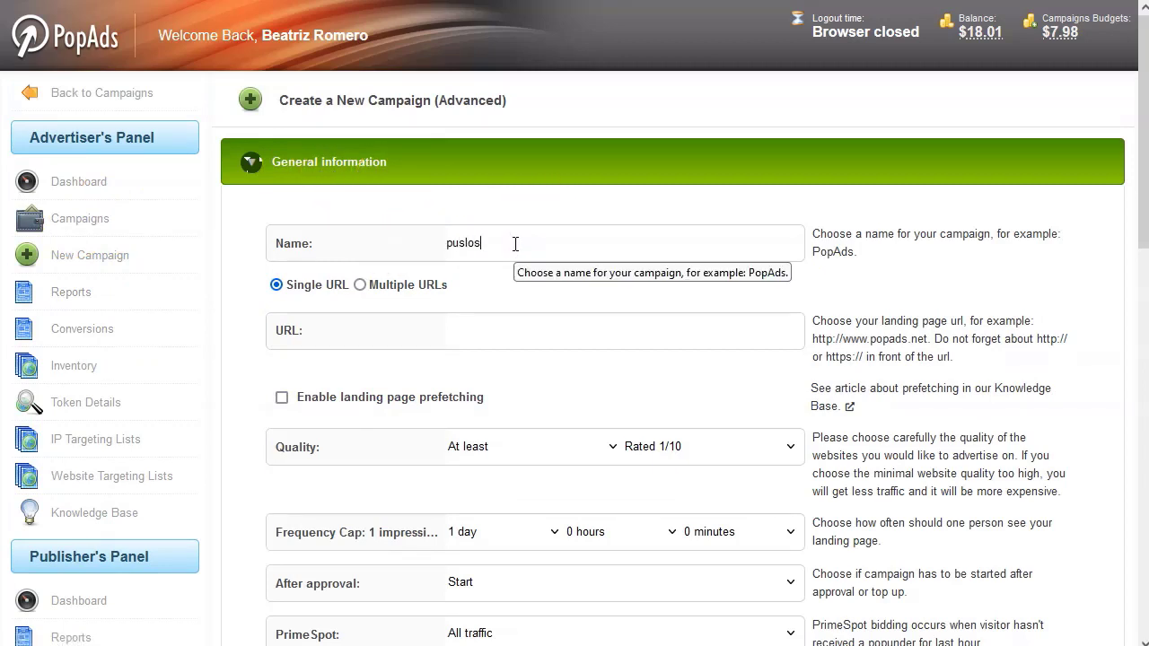
left_click(465, 245)
type("h")
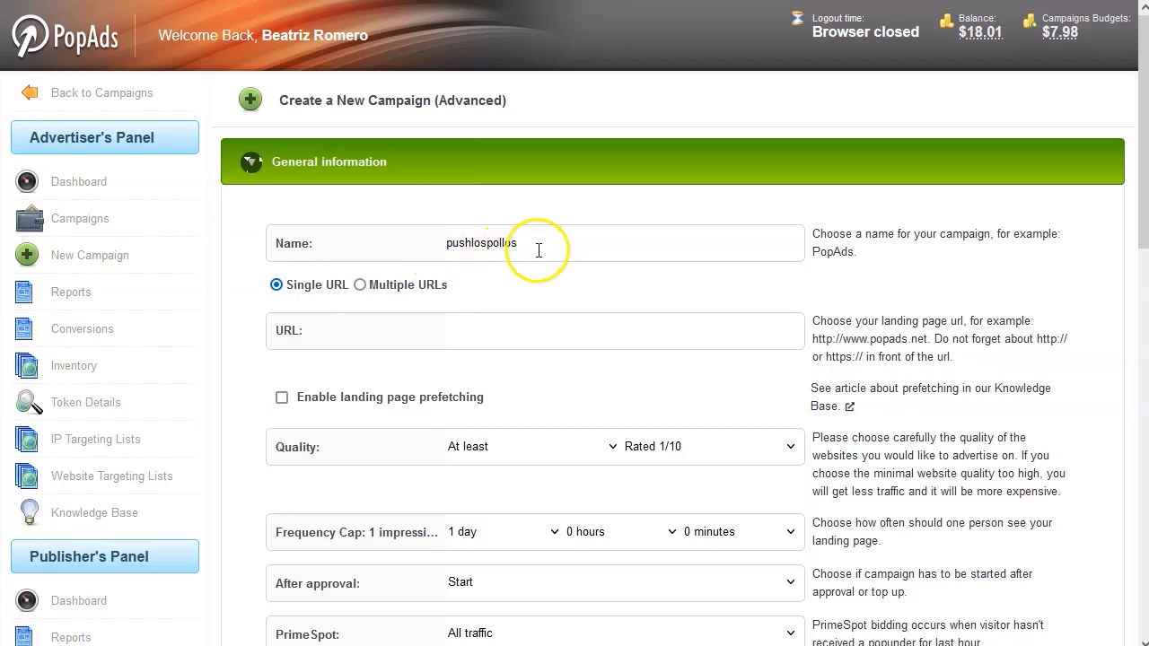
left_click(491, 329)
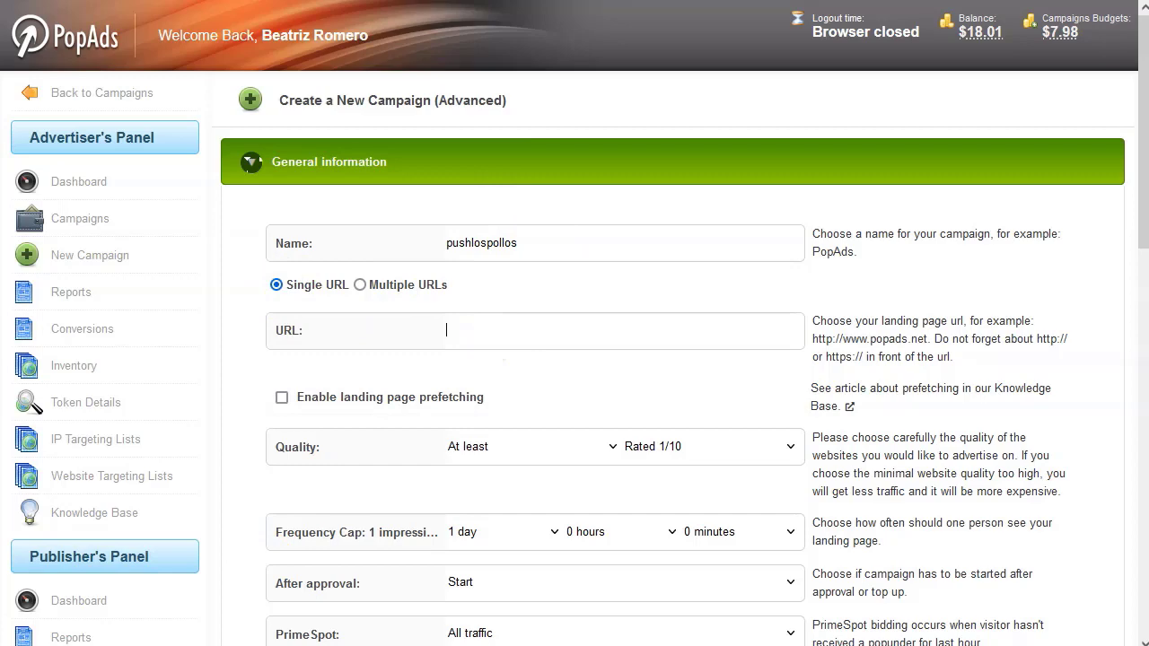
key("alt+Tab")
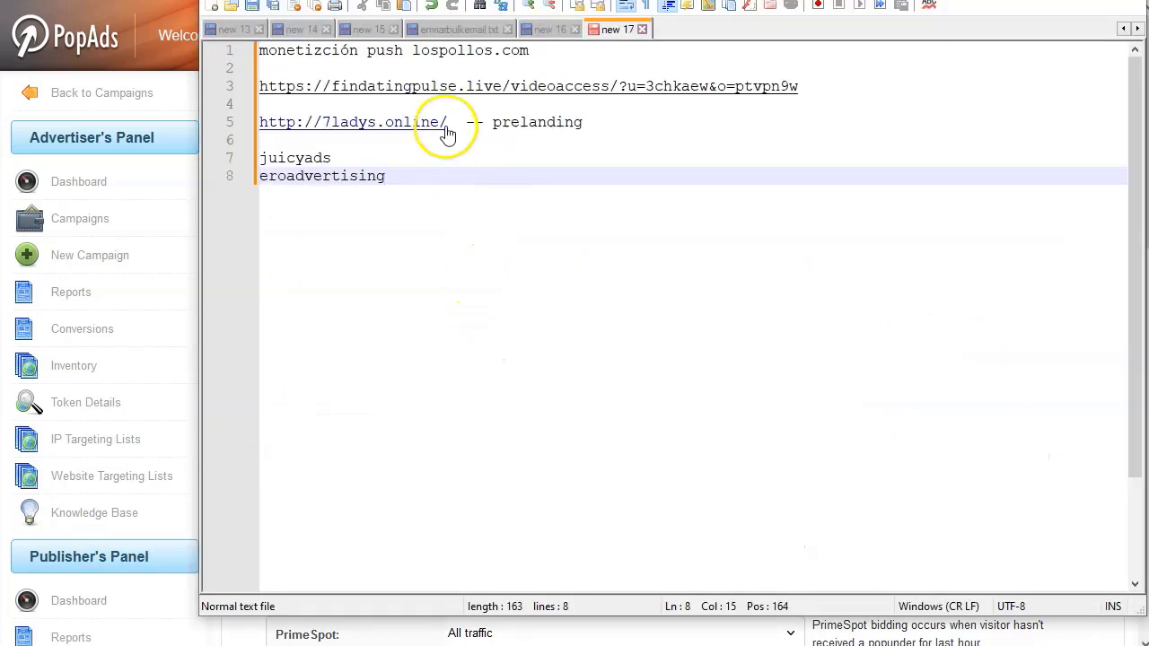
left_click_drag(451, 123, 226, 122)
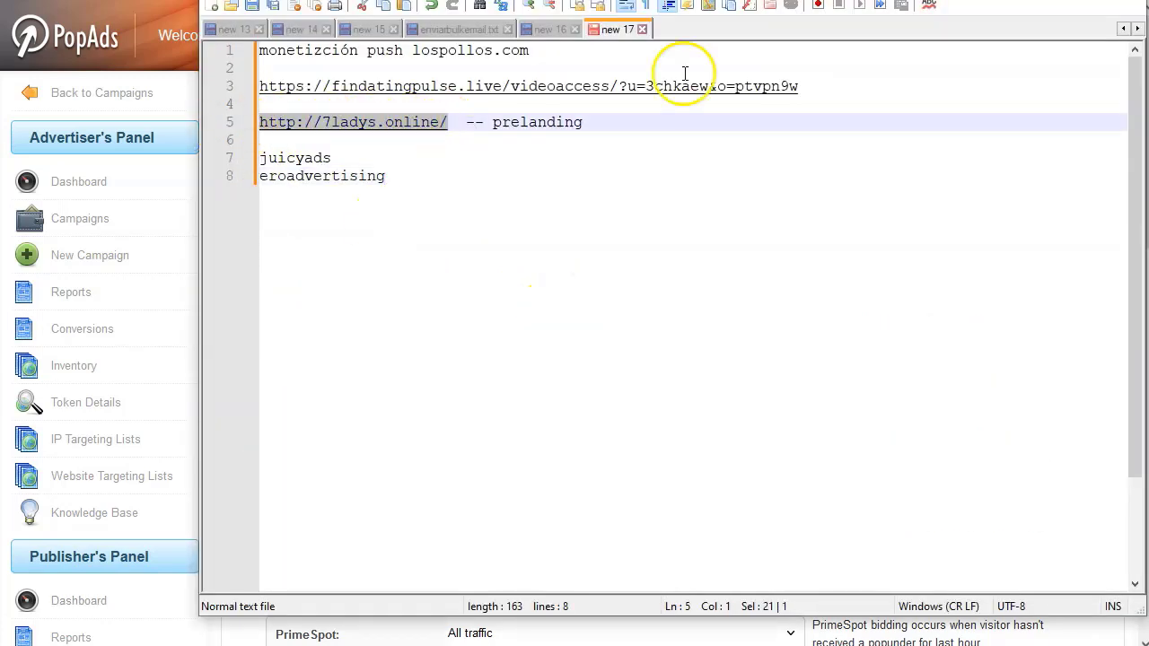
key("ctrl+c")
key("alt+Tab")
key("ctrl+v")
left_click(282, 399)
scroll(422, 409, "down", 2)
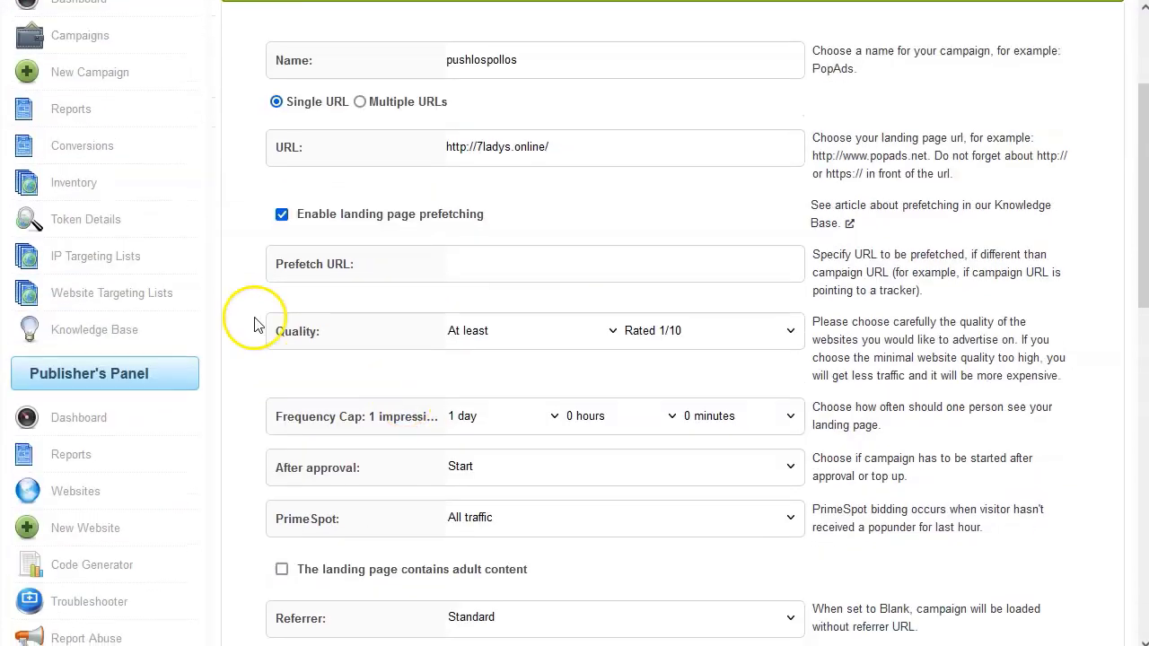
left_click(281, 216)
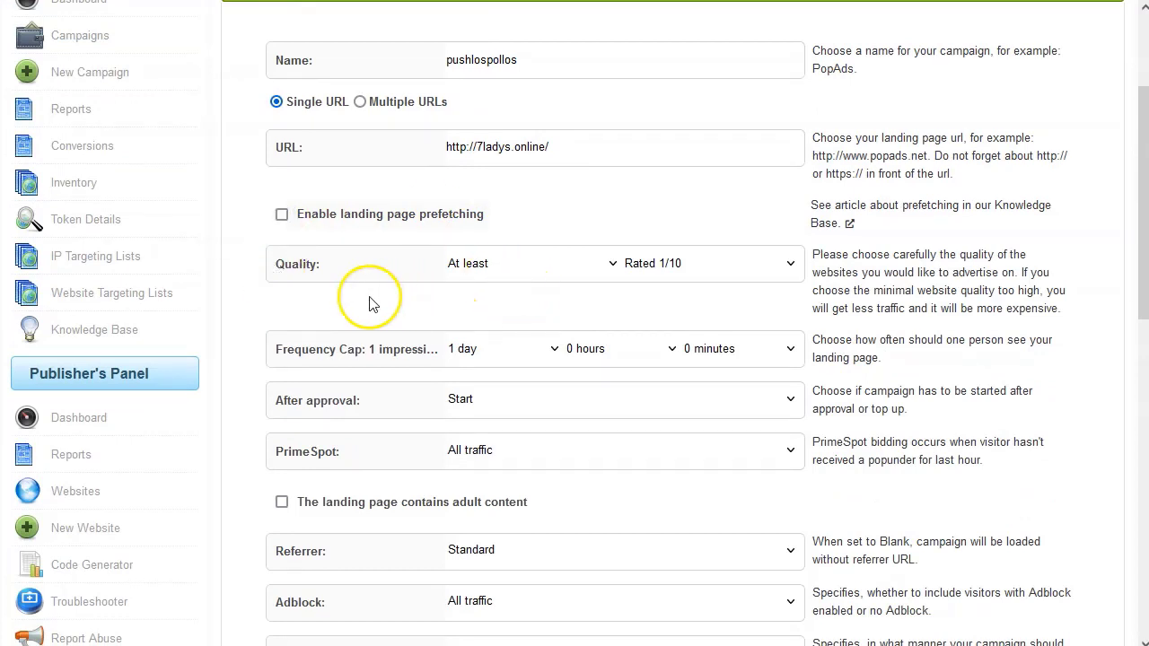
Set the campaign quality to at least Rated 8/10 and the frequency cap to 0 days, 23 hours.
scroll(374, 303, "down", 1)
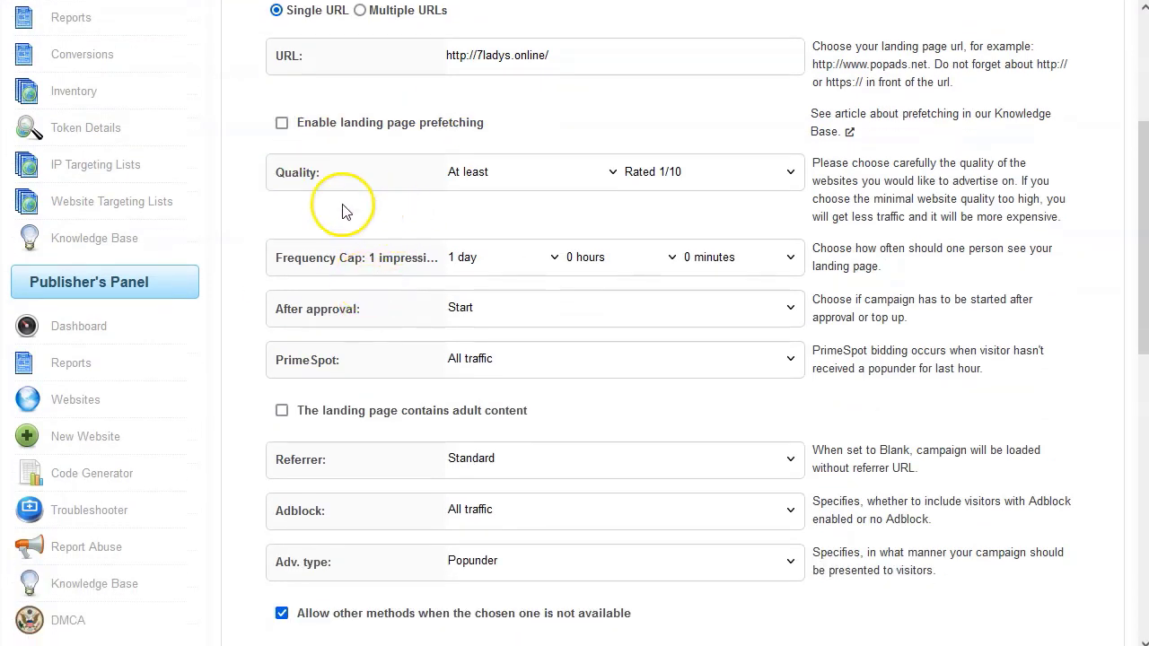
left_click(744, 177)
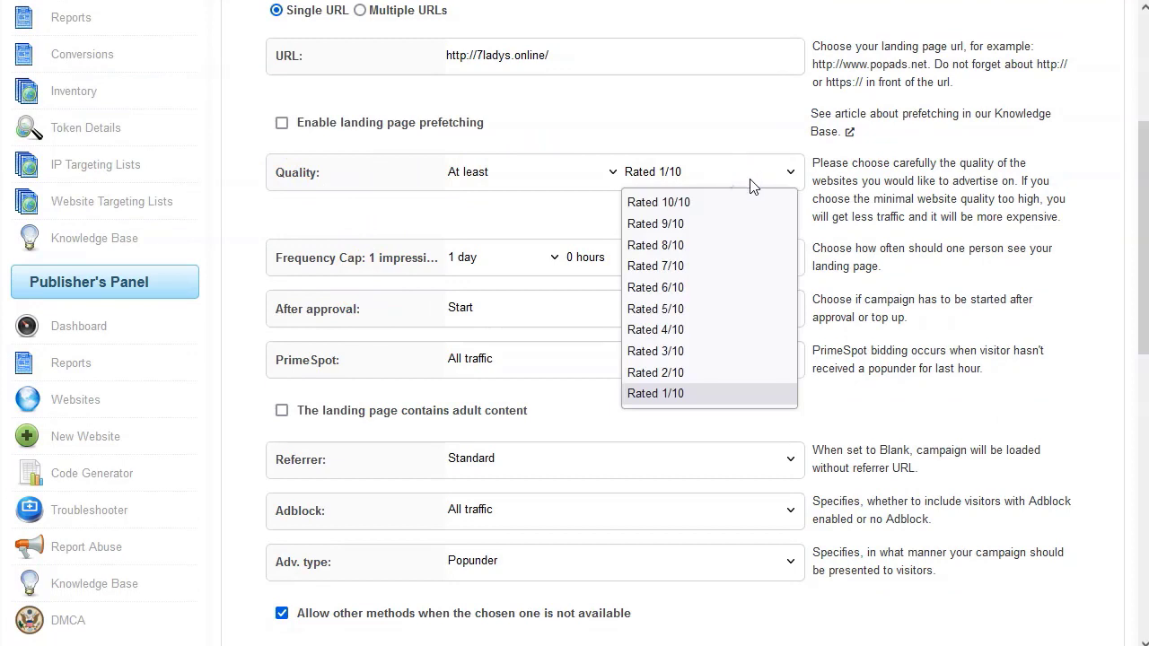
left_click(710, 247)
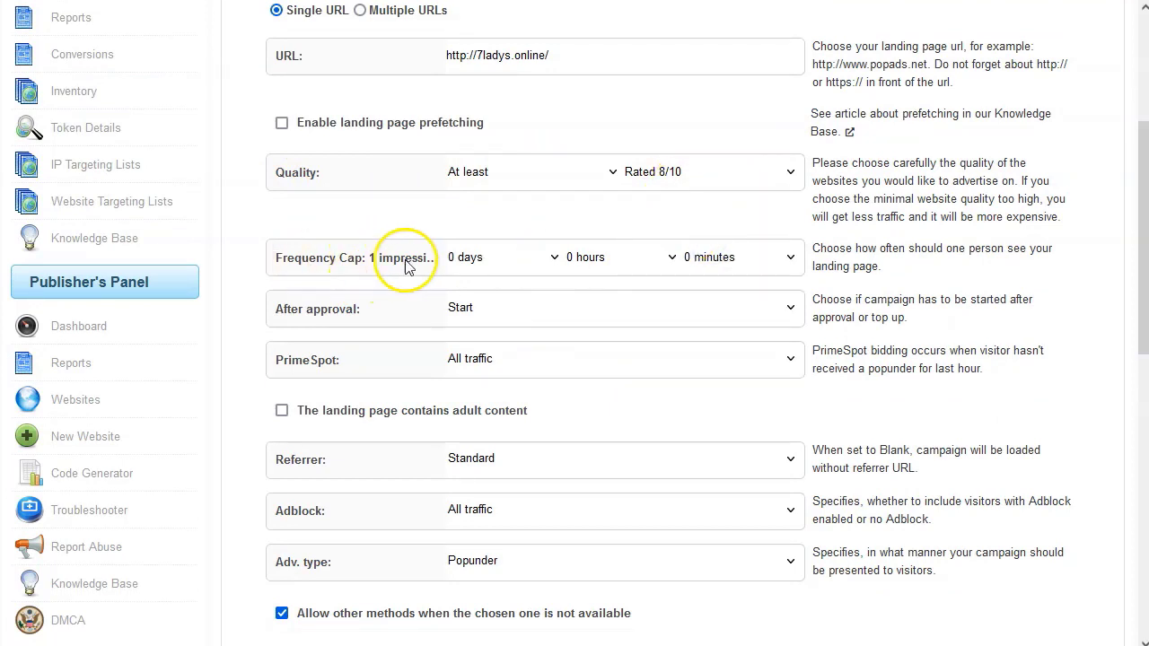
left_click(665, 256)
scroll(611, 502, "down", 3)
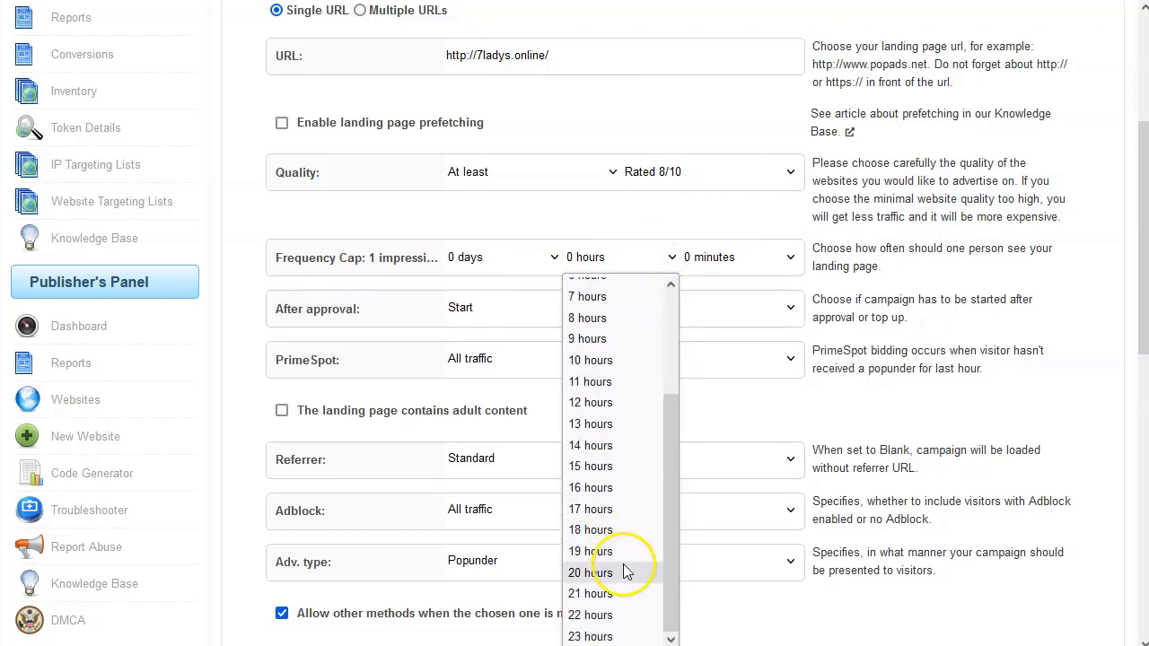
left_click(616, 631)
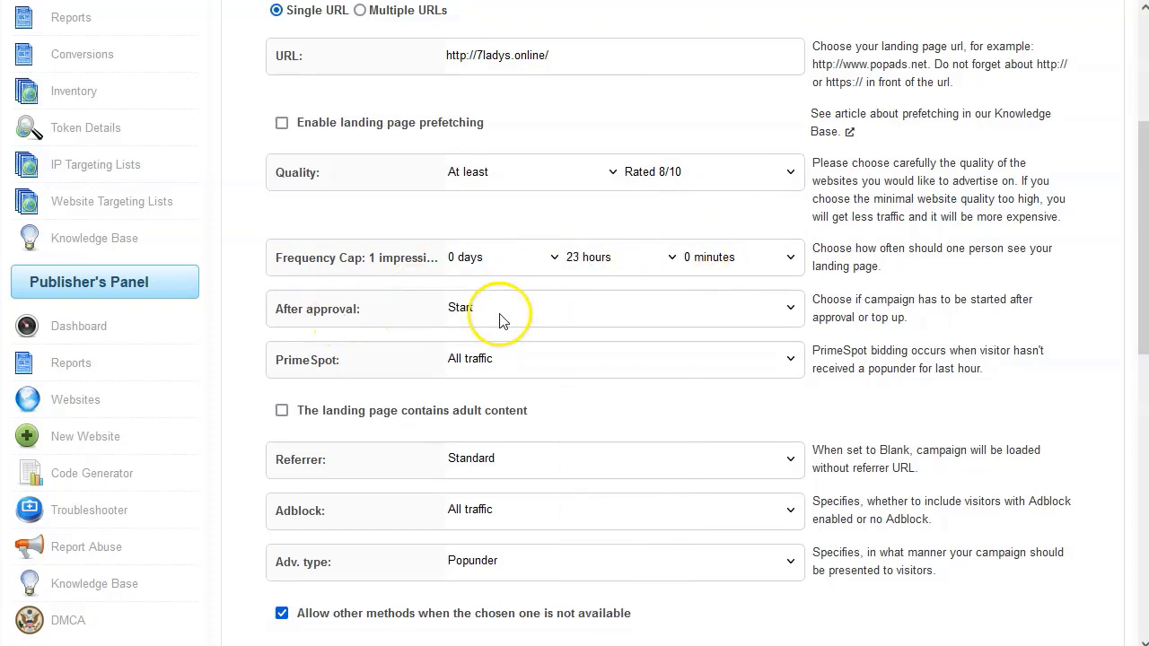
Check the PrimeSpot traffic options and mark the landing page as containing adult content.
scroll(501, 320, "down", 1)
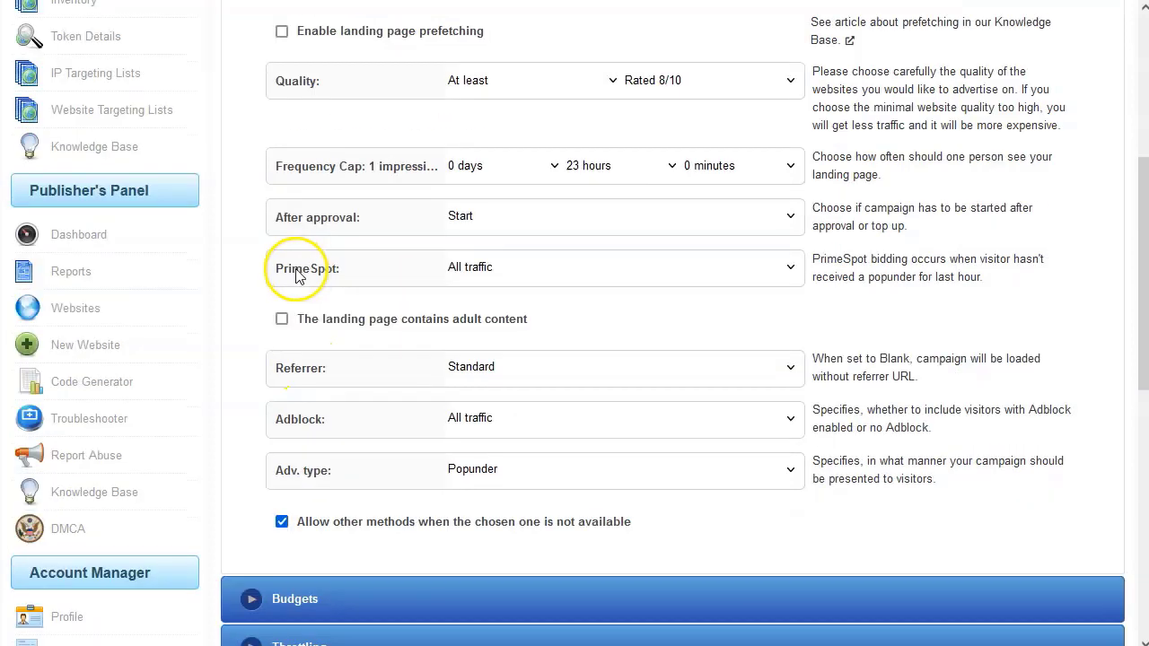
left_click(492, 267)
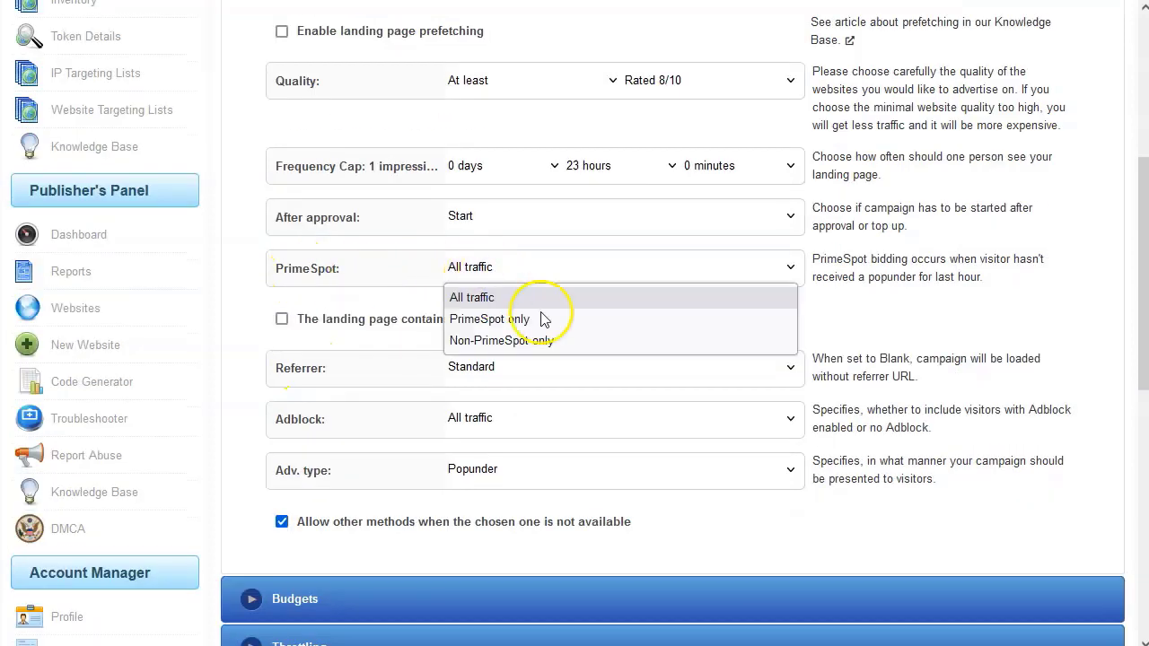
left_click(513, 266)
left_click(281, 318)
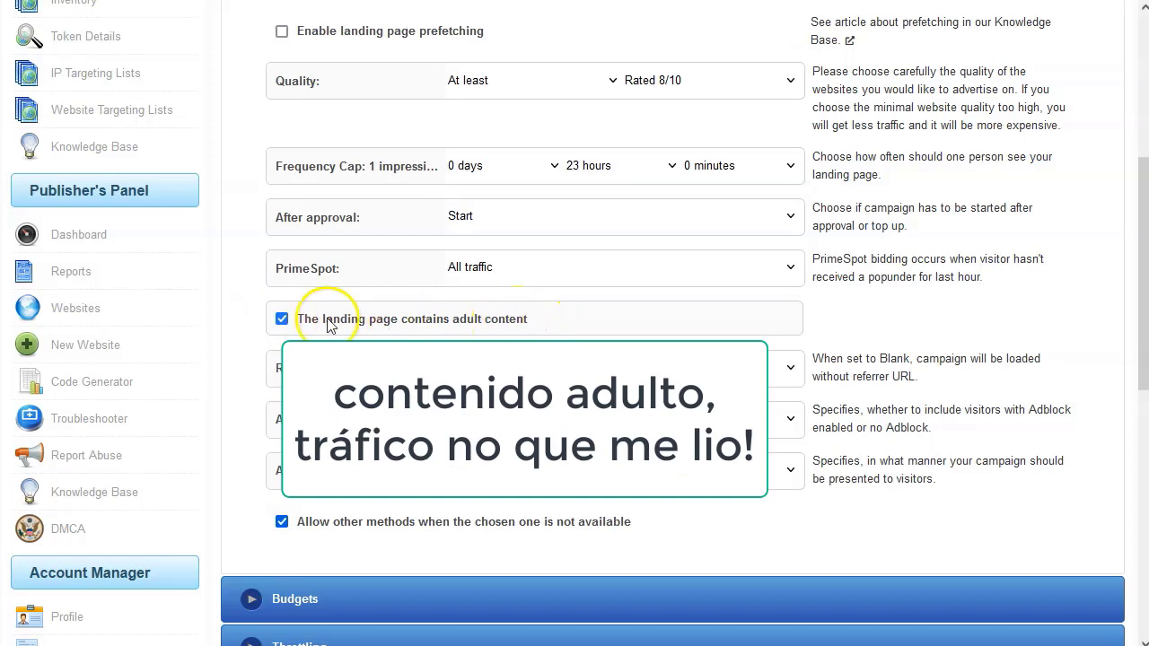
Set the campaign's referrer option to Random.
scroll(407, 333, "down", 1)
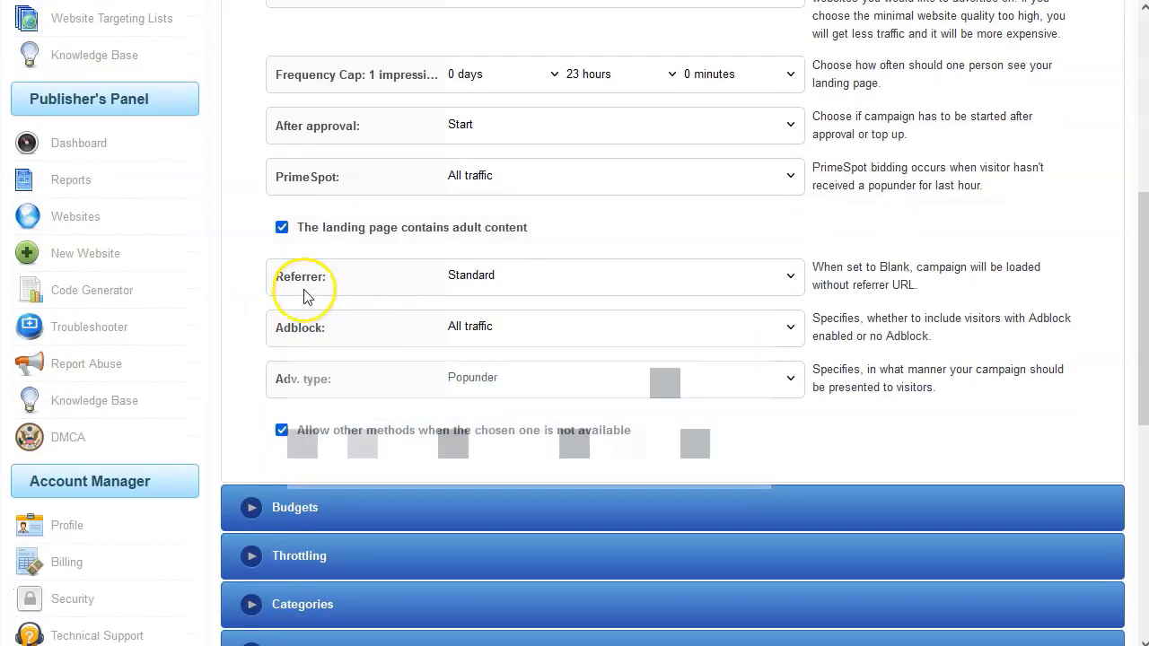
left_click(487, 278)
left_click(488, 326)
left_click(505, 267)
left_click(499, 350)
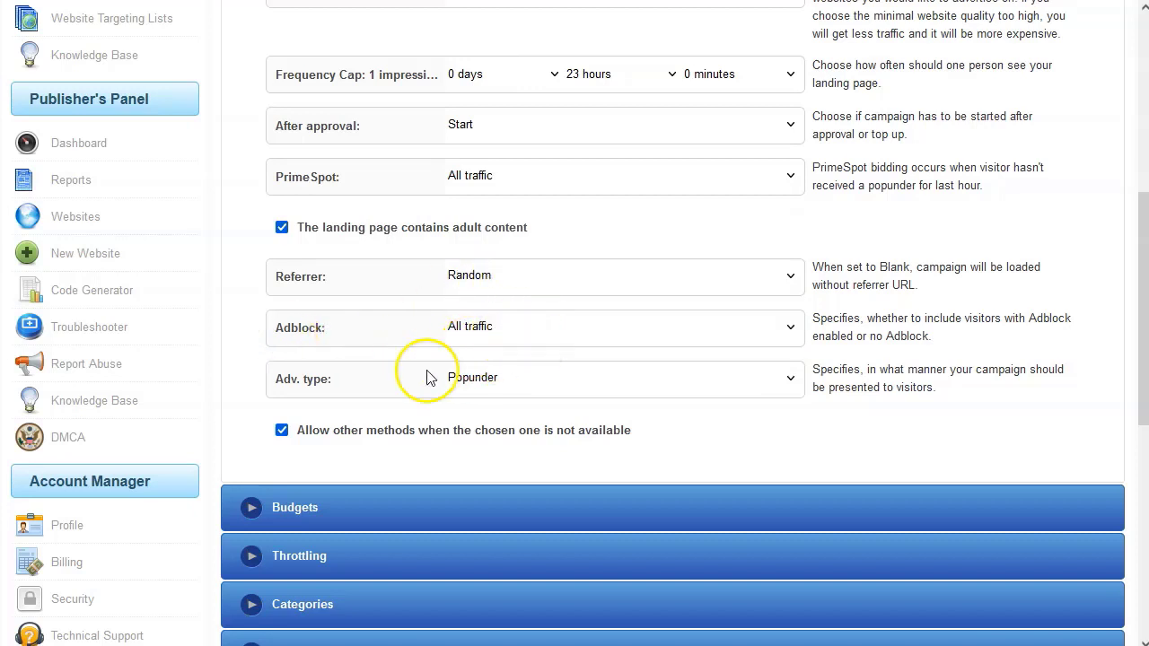
Review the available advertisement types and set the campaign's type to Popup.
scroll(437, 393, "down", 1)
left_click(499, 286)
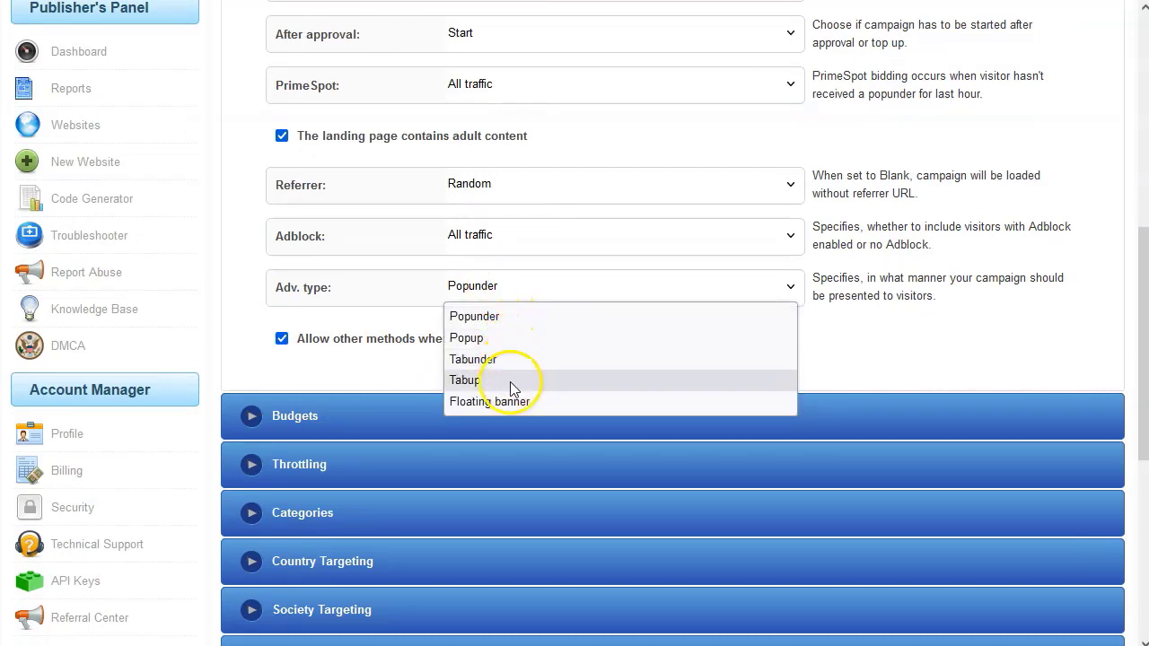
scroll(329, 177, "down", 2)
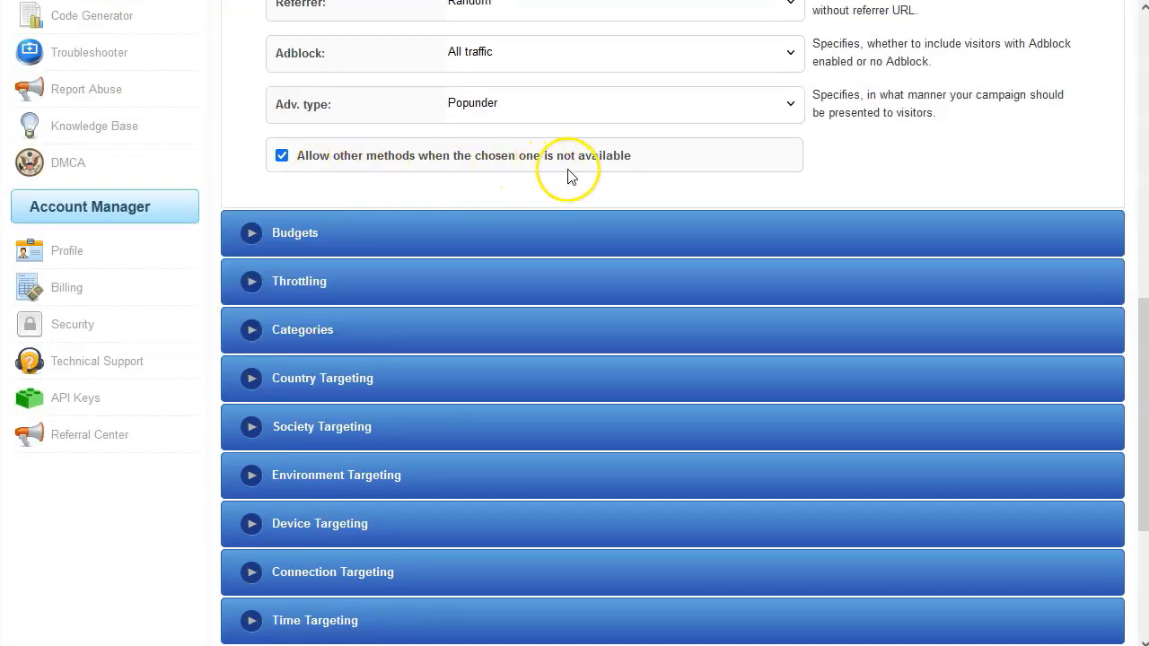
scroll(583, 185, "up", 1)
left_click(524, 199)
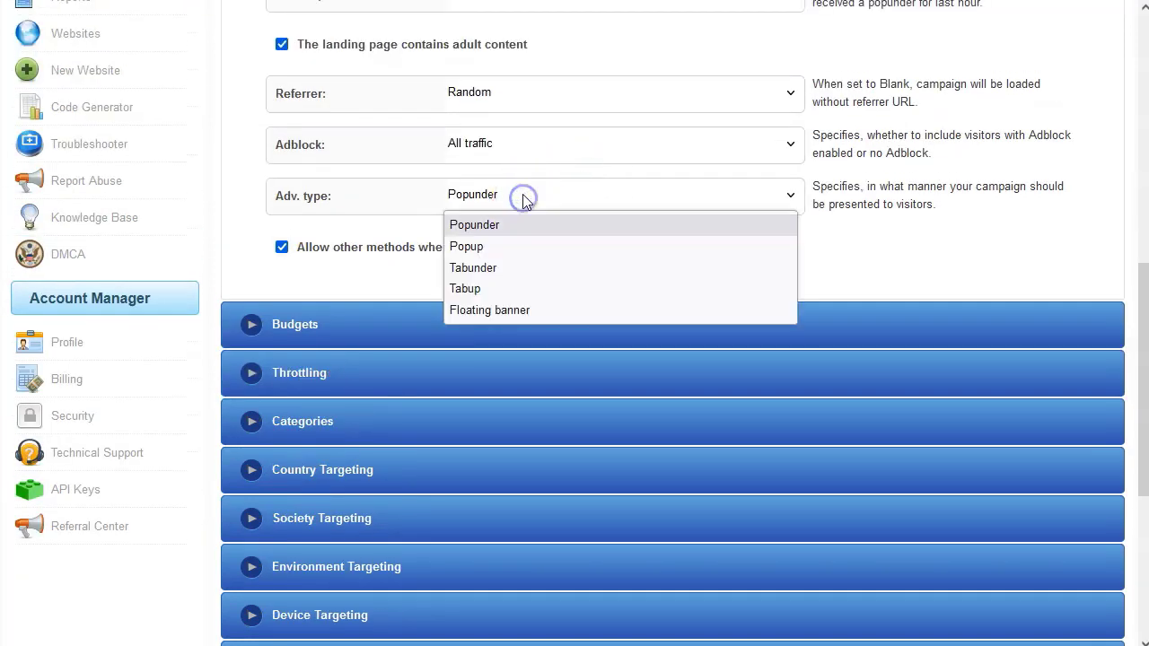
left_click(493, 243)
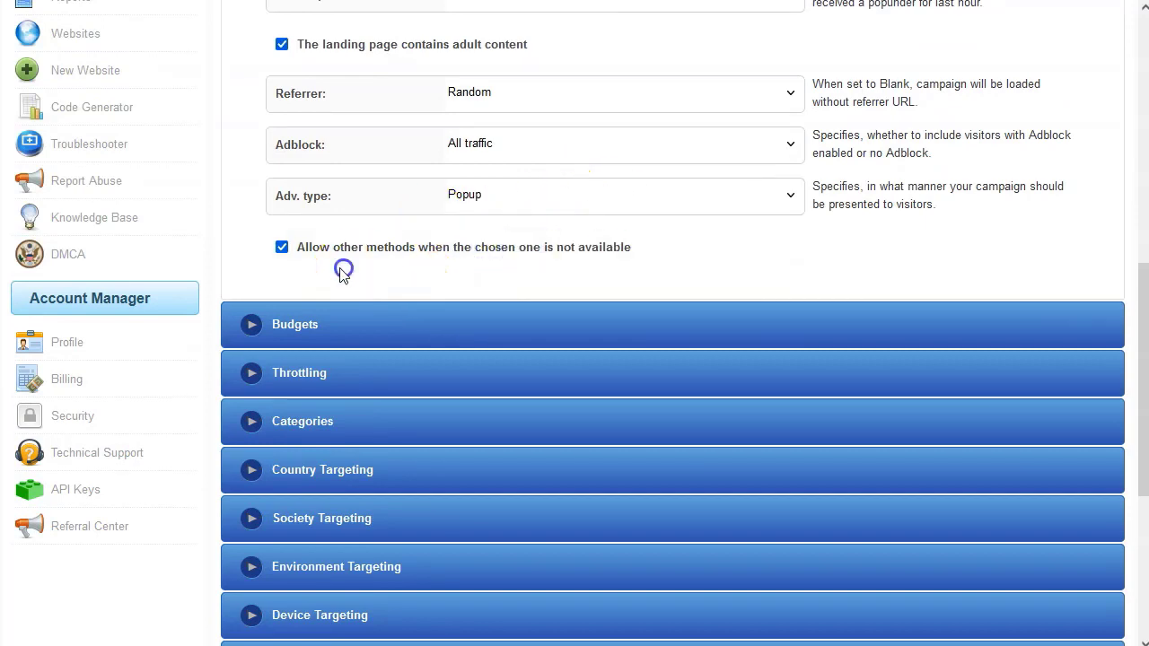
Enter 005 as the Smart Bid maximal bid in the campaign's budget settings.
left_click(296, 324)
scroll(584, 300, "up", 1)
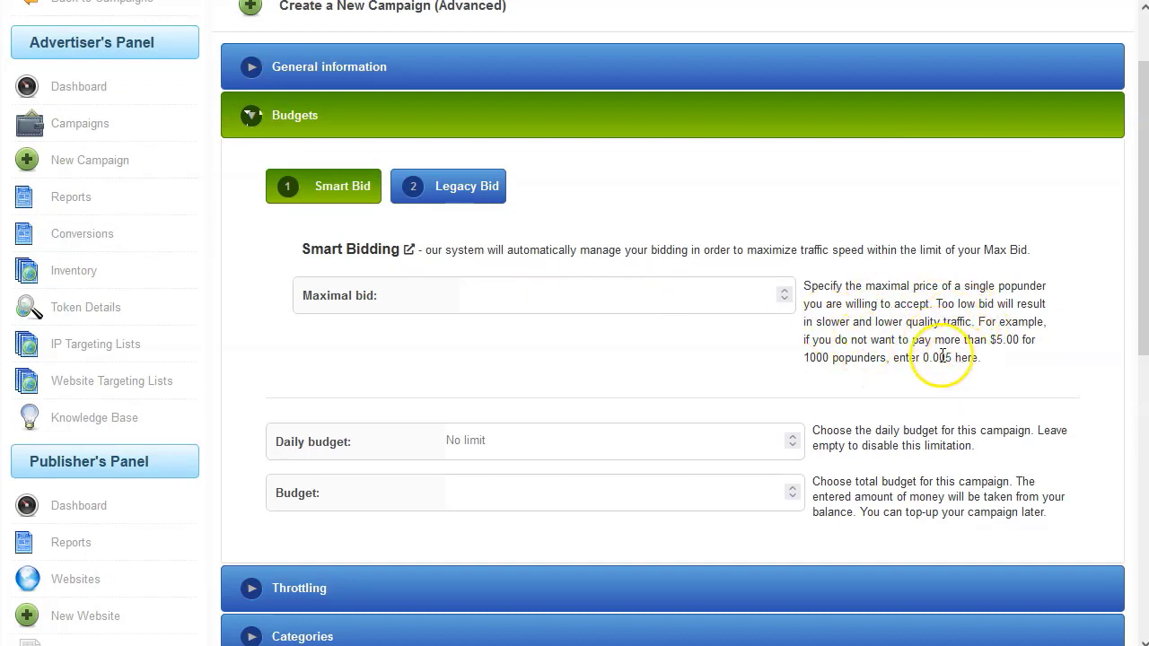
left_click(509, 293)
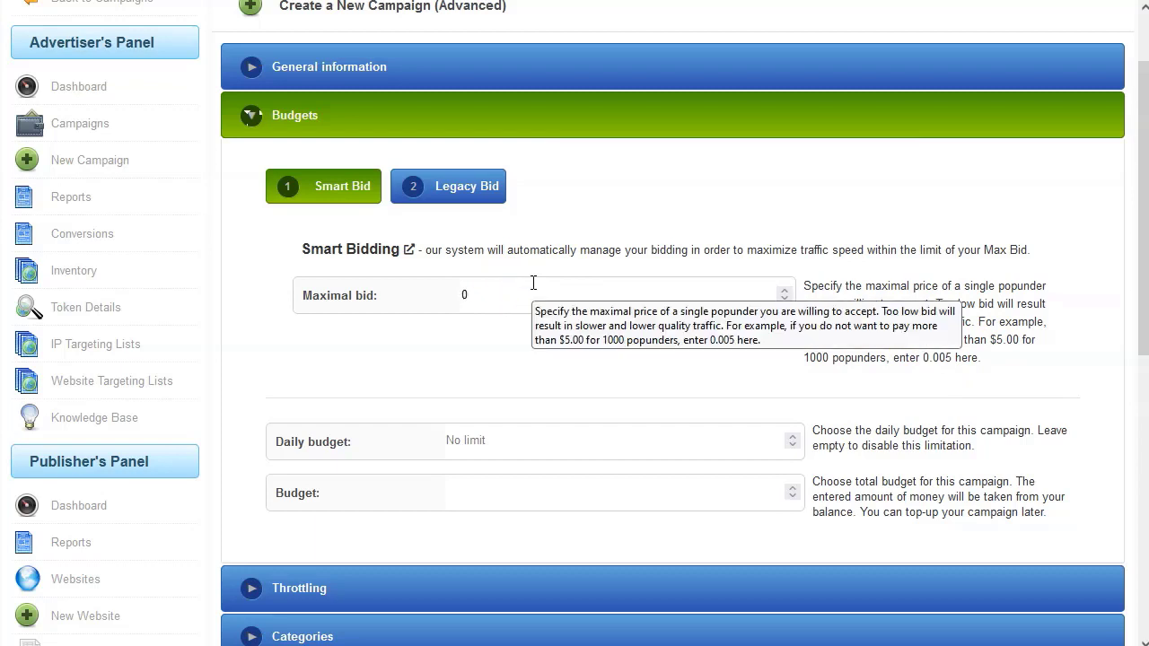
left_click(477, 290)
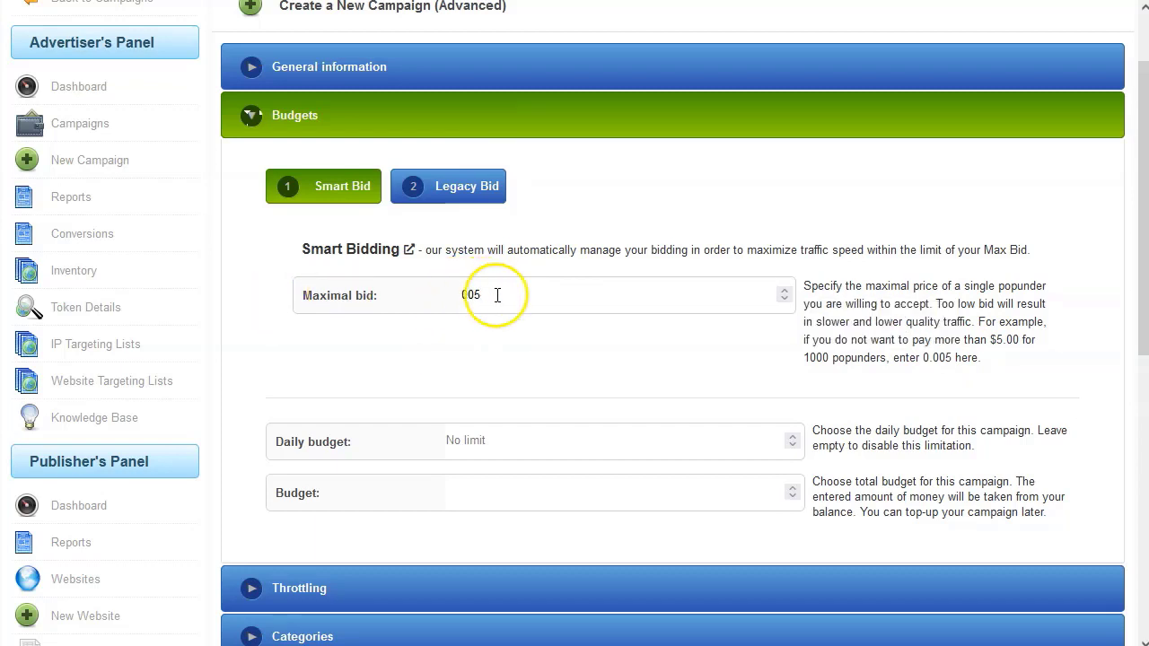
Set the campaign's daily budget to 5 and its total budget to 10.
scroll(410, 329, "down", 2)
left_click(529, 356)
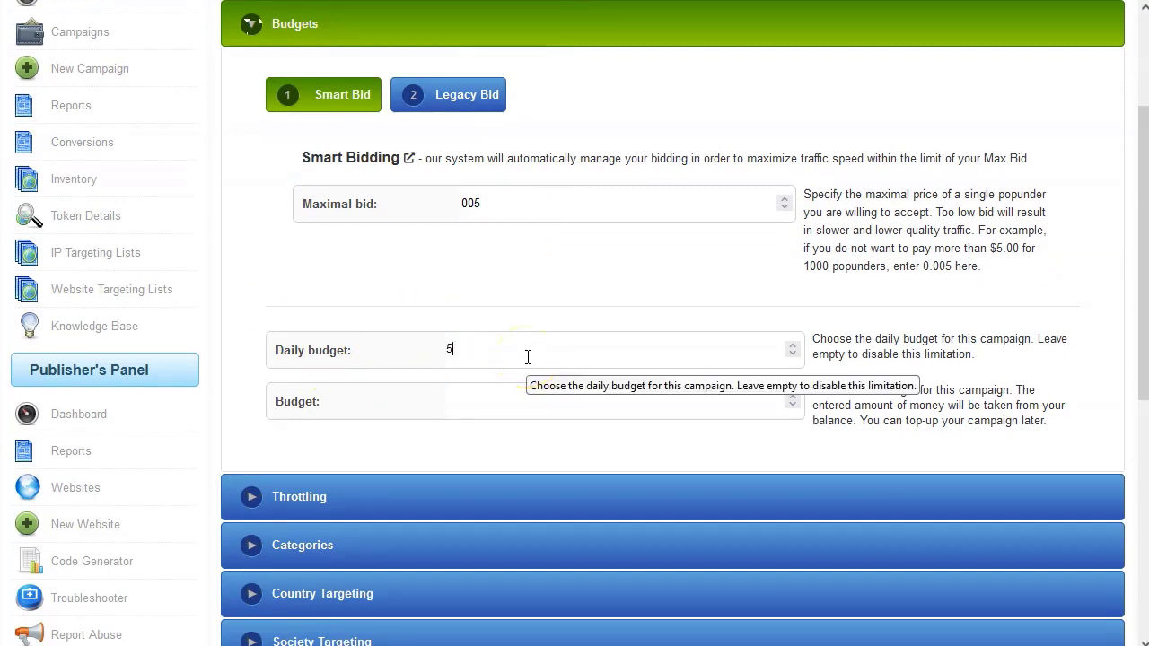
left_click(495, 405)
type("10")
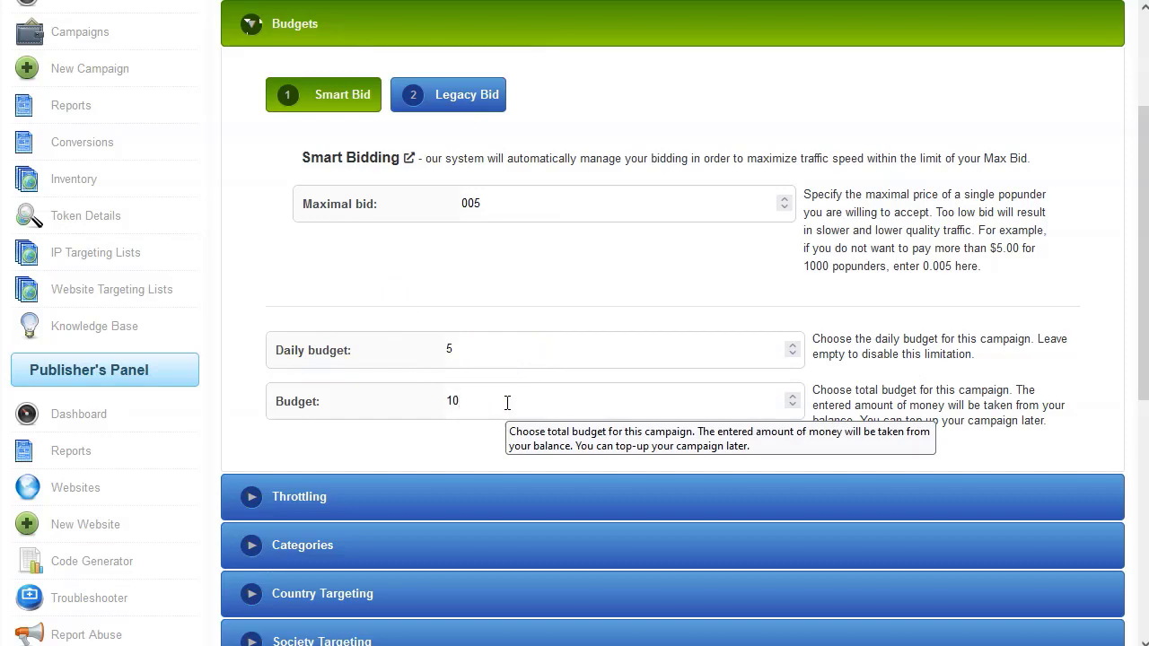
left_click(488, 398)
Switch the campaign's throttling to Manual and reduce the speed to 49.8%.
scroll(285, 292, "down", 3)
left_click(285, 293)
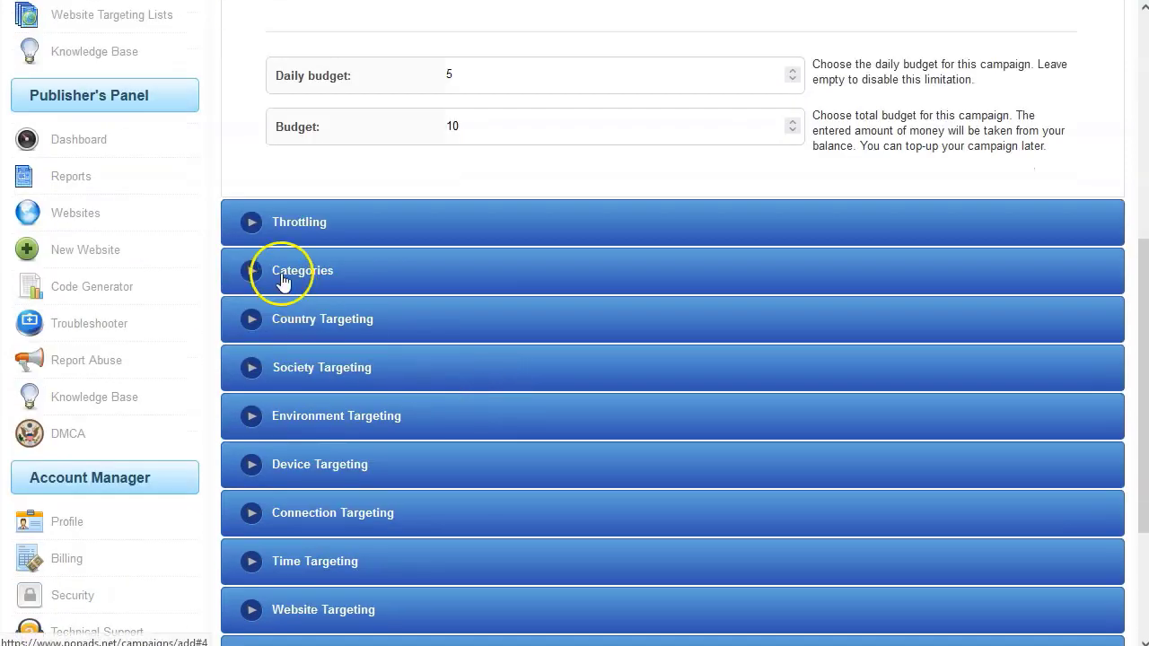
left_click(299, 222)
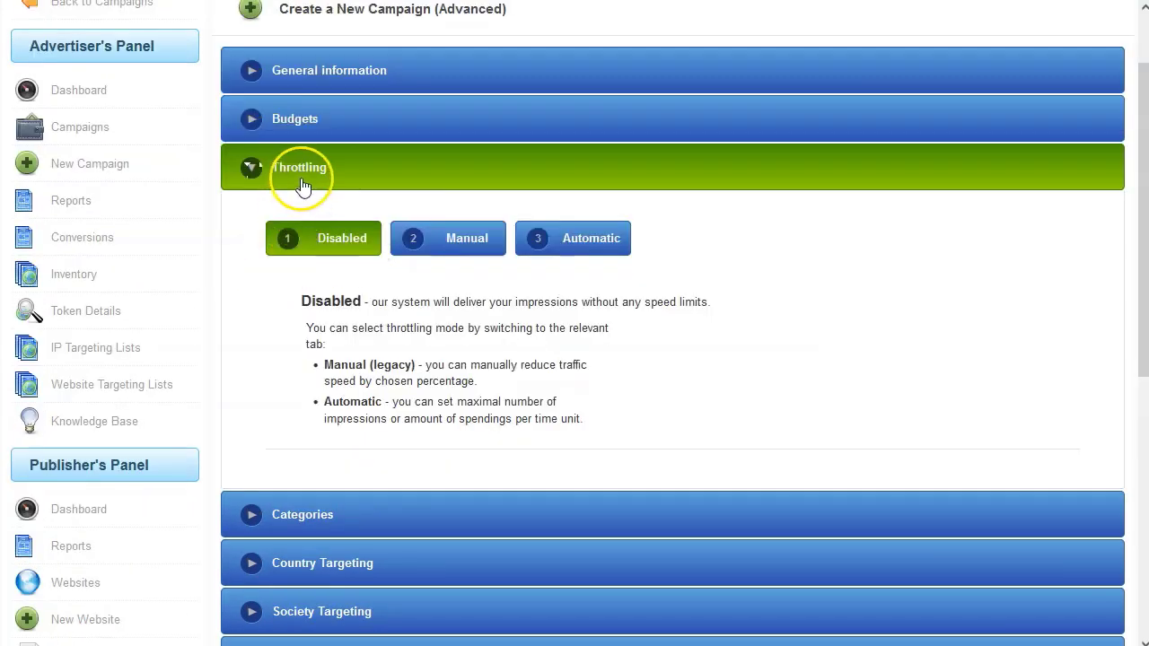
left_click(462, 243)
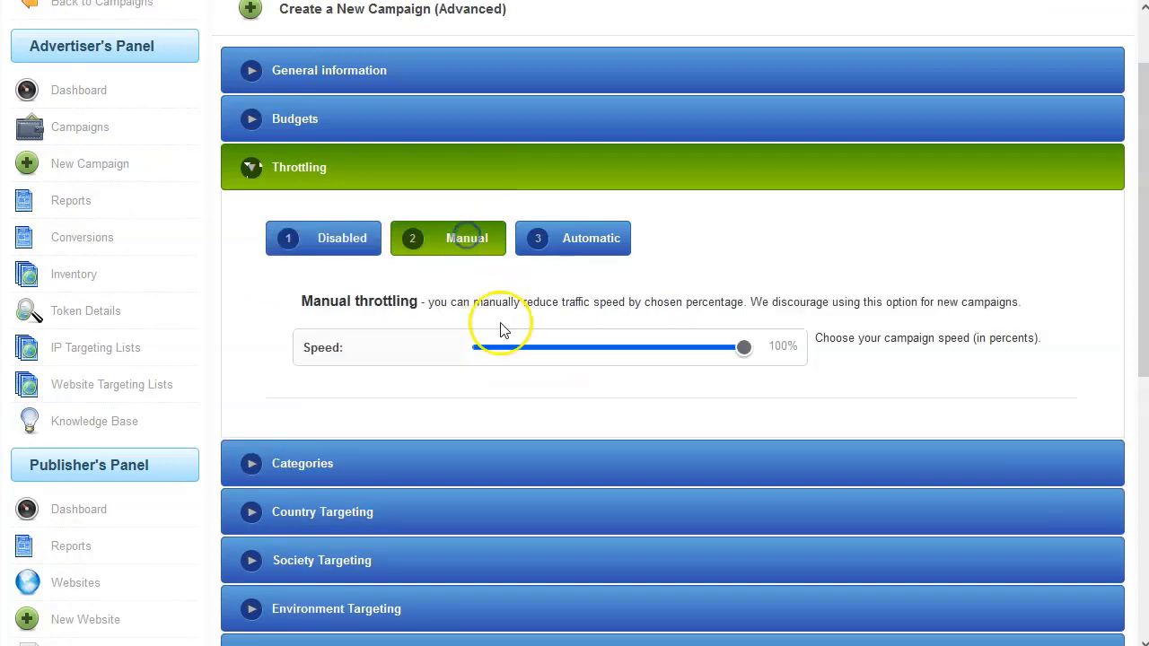
left_click_drag(753, 352, 720, 353)
left_click_drag(643, 352, 614, 353)
left_click(745, 361)
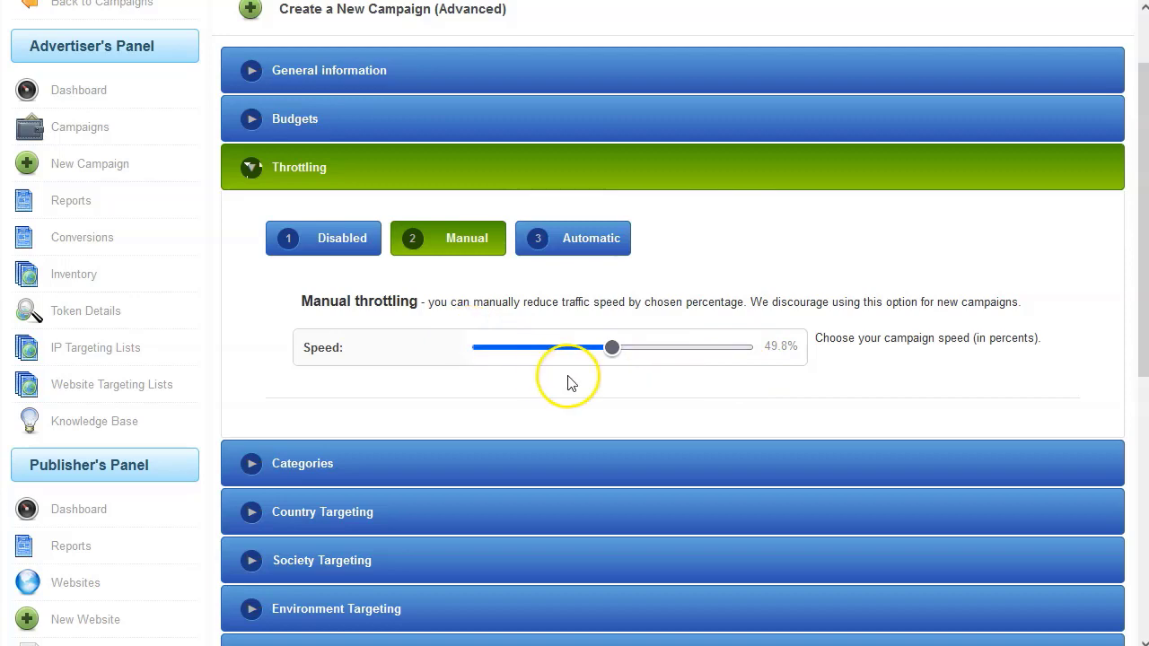
Add Adult/Blog and Adult/Dating to the campaign's chosen categories.
scroll(256, 305, "down", 2)
left_click(252, 282)
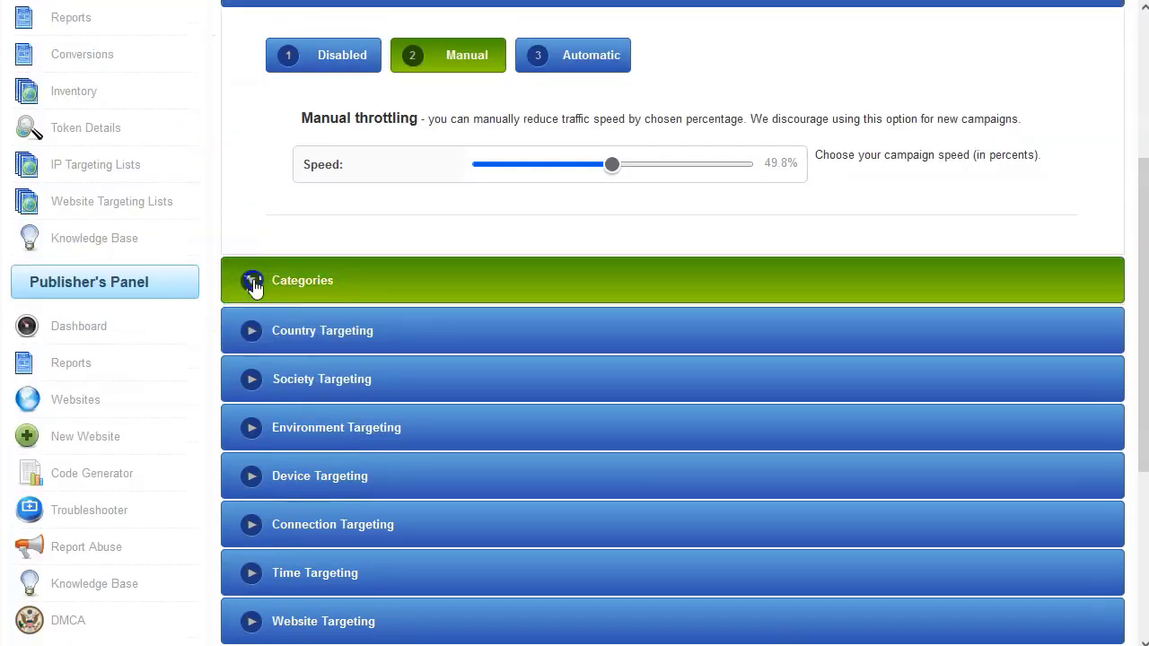
scroll(361, 233, "down", 10)
scroll(368, 265, "down", 20)
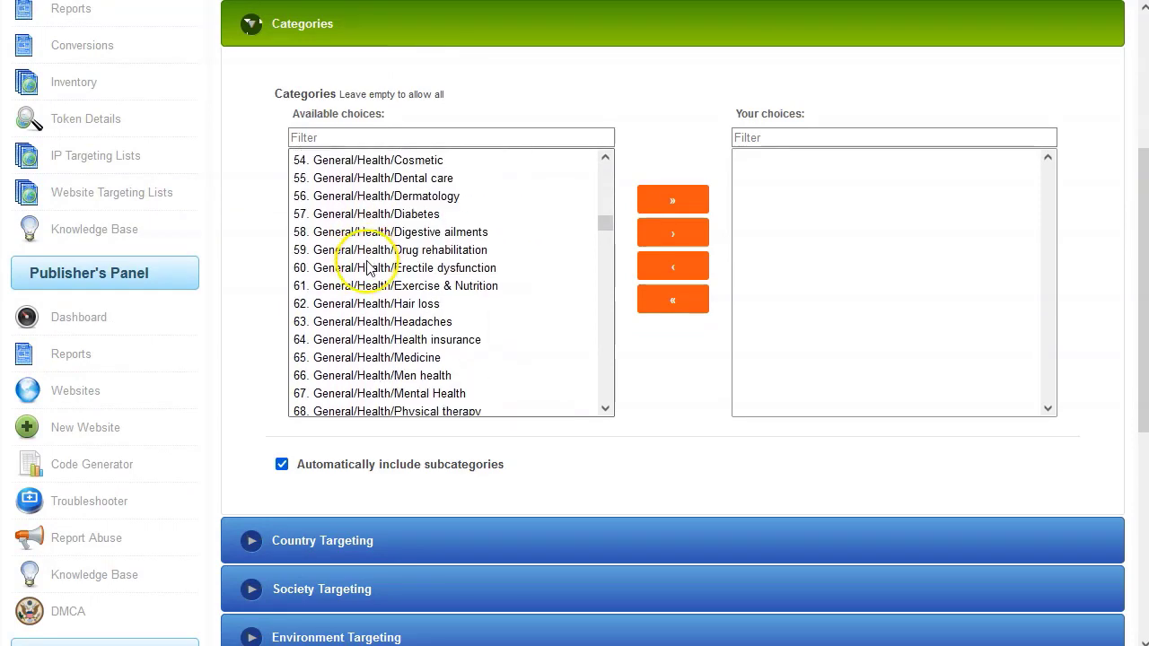
scroll(371, 267, "down", 20)
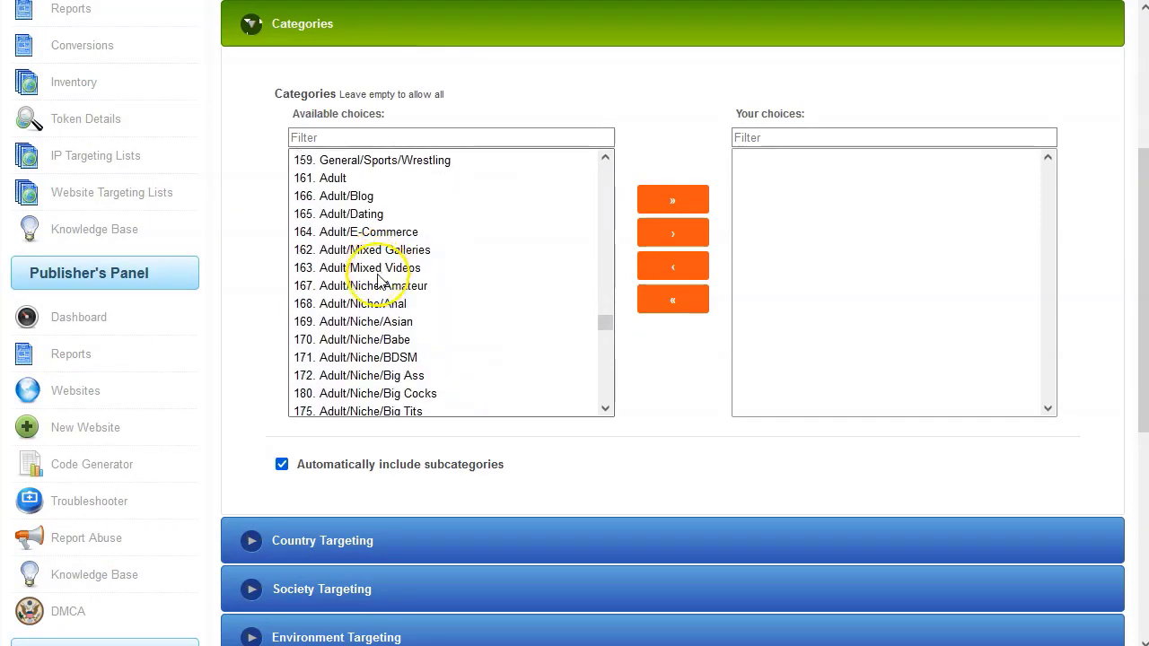
scroll(381, 262, "up", 3)
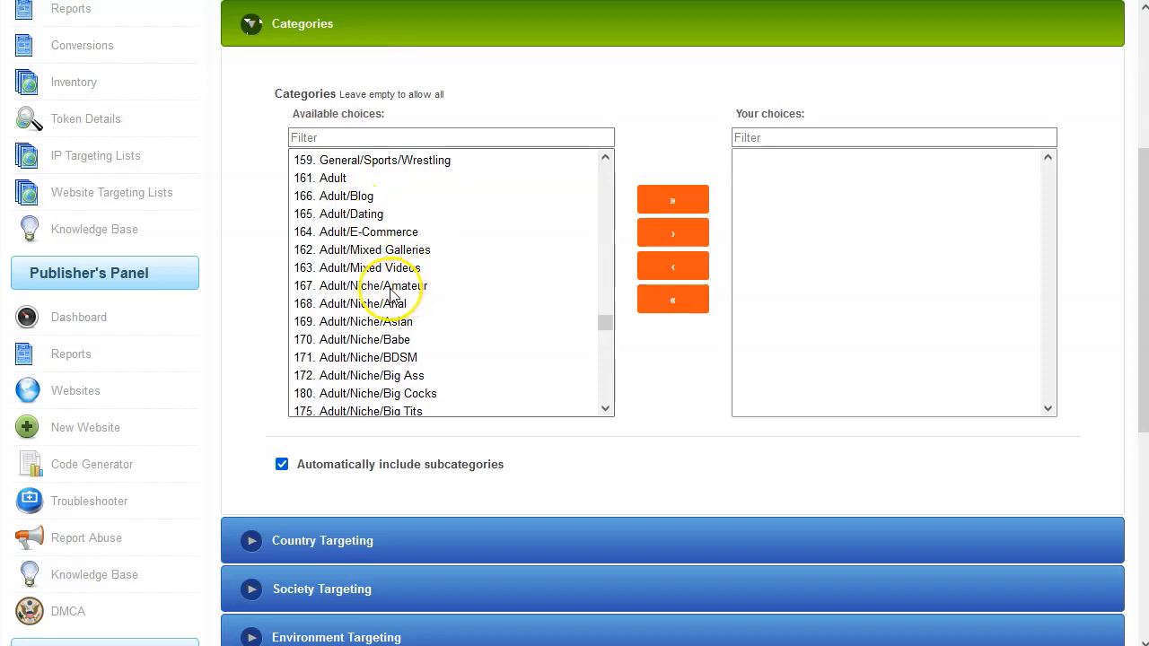
left_click(356, 199)
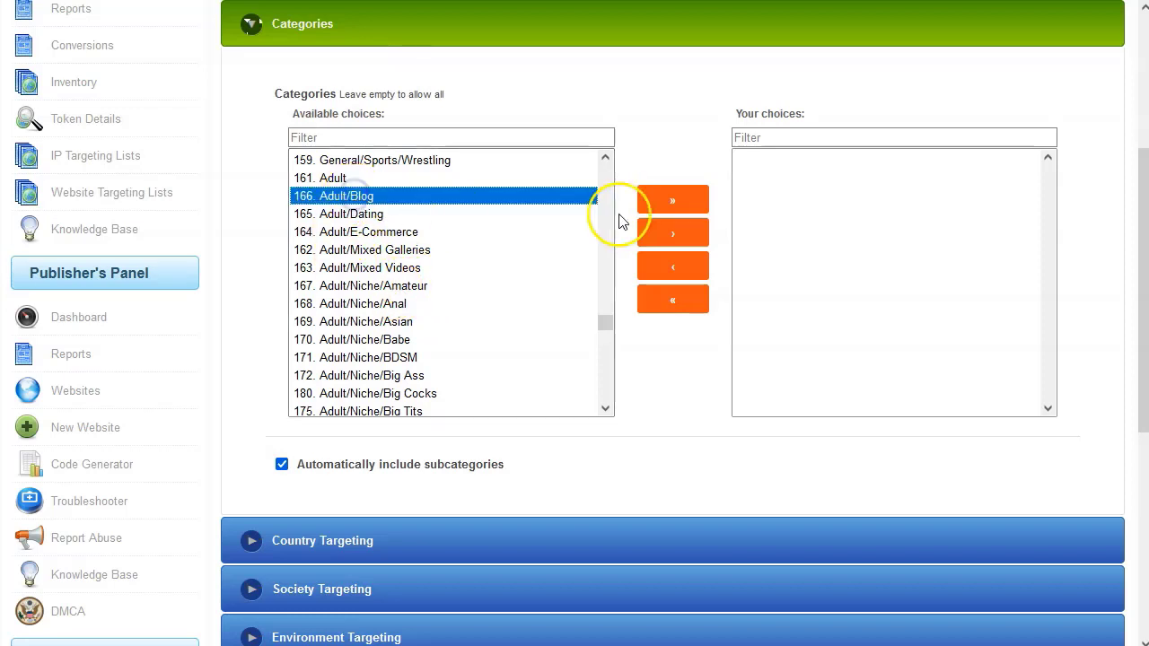
left_click(683, 226)
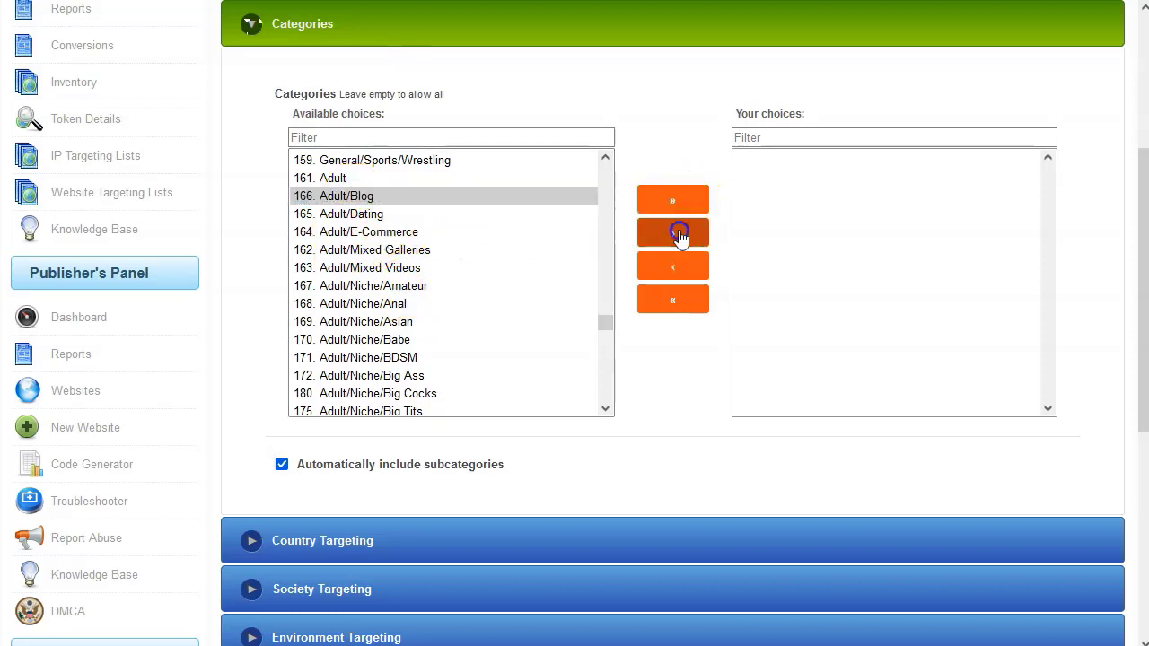
left_click(373, 199)
left_click(673, 236)
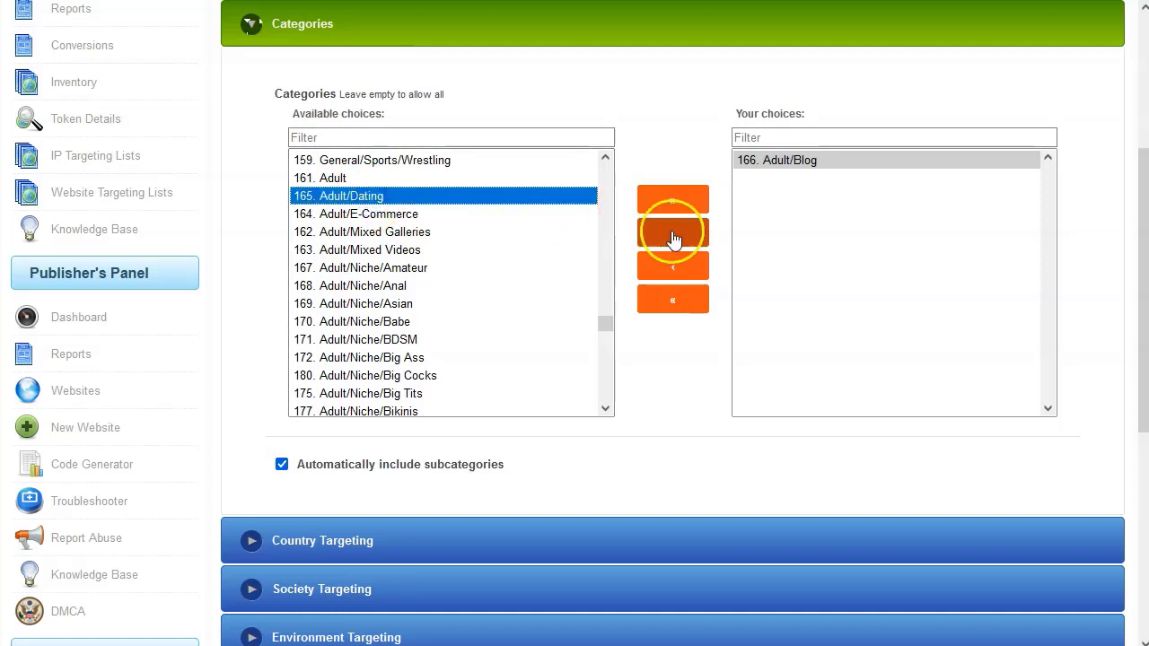
Add Adult/Mixed Galleries, Adult/Mixed Videos and selected Adult/Niche categories from Amateur through Fucking to the campaign's chosen categories.
left_click(415, 216)
left_click(692, 247)
left_click(422, 216)
left_click(664, 233)
left_click(422, 216)
left_click(672, 235)
left_click(392, 233)
left_click(672, 235)
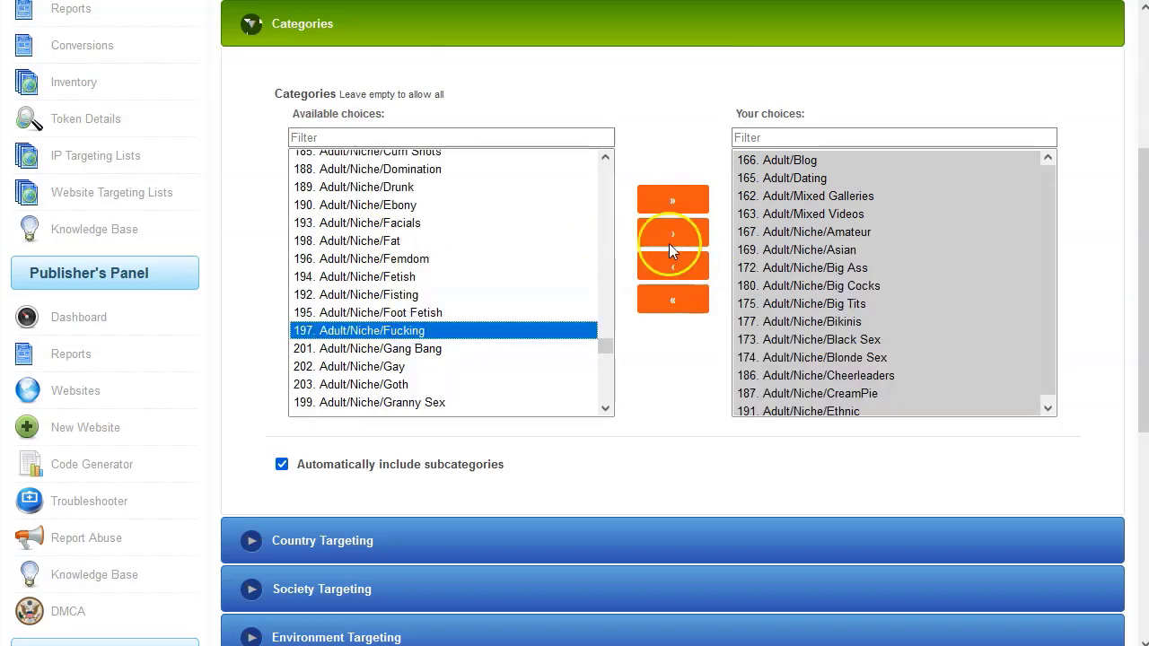
left_click(671, 235)
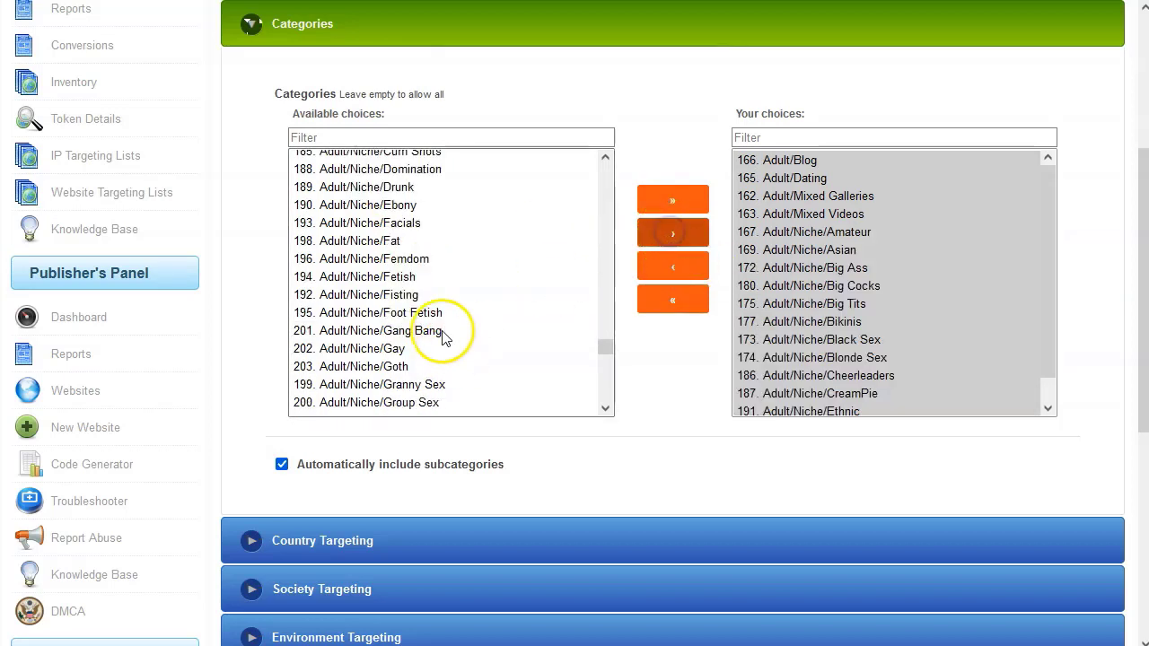
Add further Adult/Niche categories to the campaign, including Group Sex, Hot Moms, Latex, Latinas, Lesbians, Masturbation and Mature Sex.
scroll(437, 339, "down", 5)
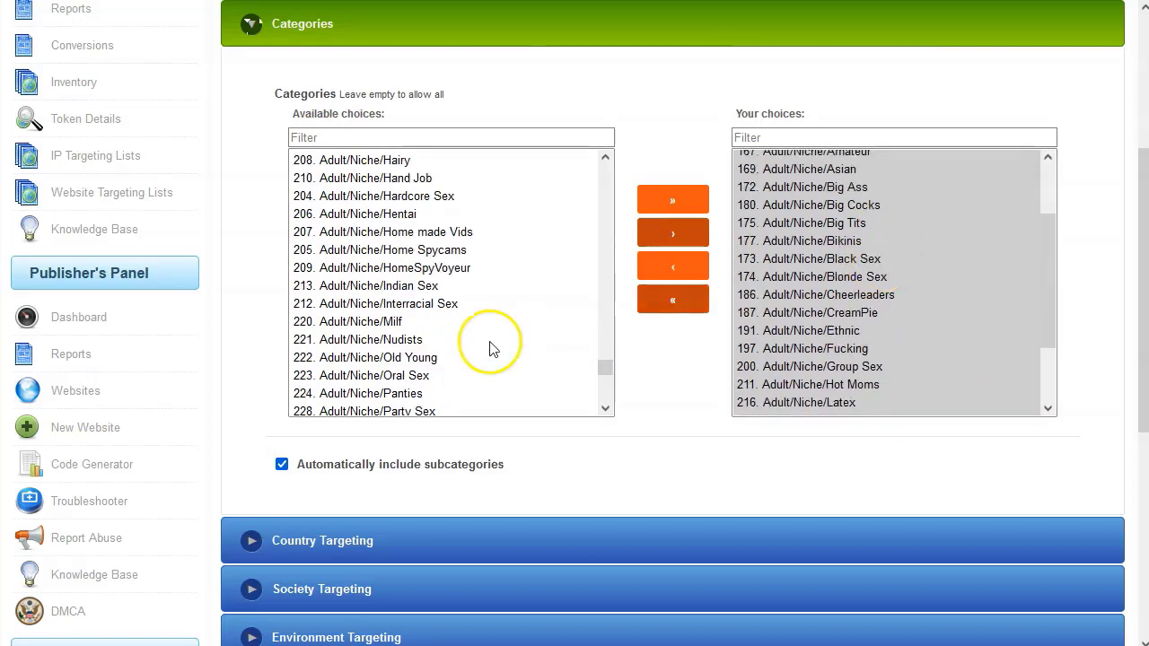
scroll(985, 299, "down", 2)
scroll(631, 260, "down", 3)
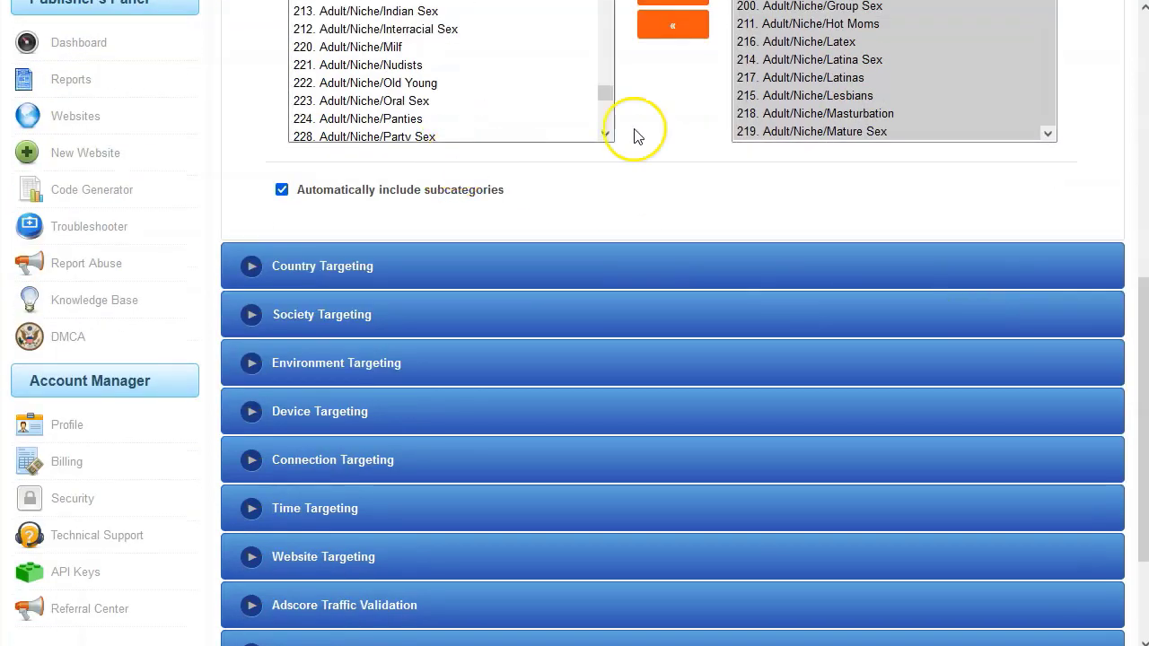
scroll(494, 139, "up", 3)
scroll(440, 320, "down", 3)
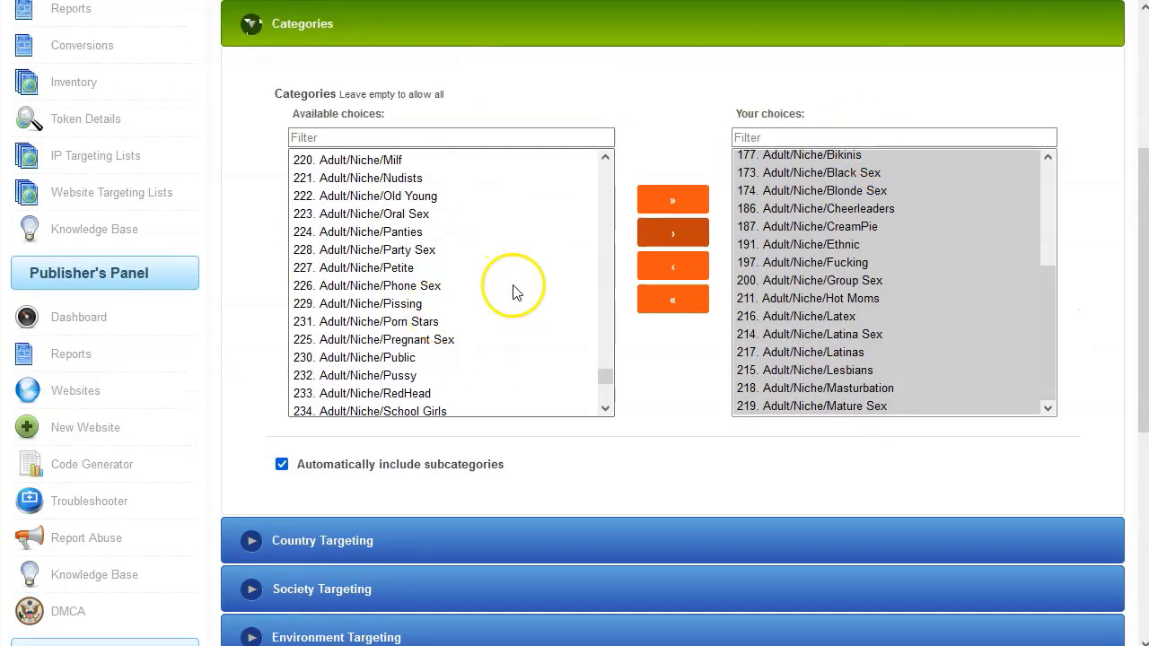
Add Cyprus as the campaign's targeted country in Country Targeting.
scroll(321, 339, "down", 5)
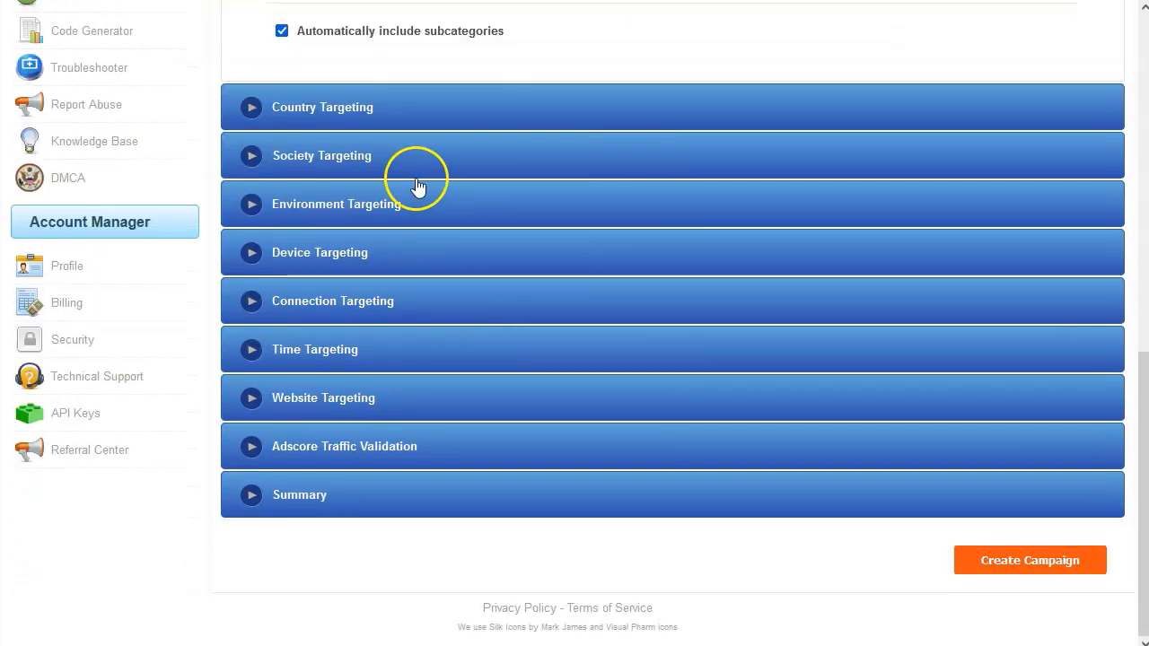
left_click(251, 107)
left_click(387, 158)
type("chi")
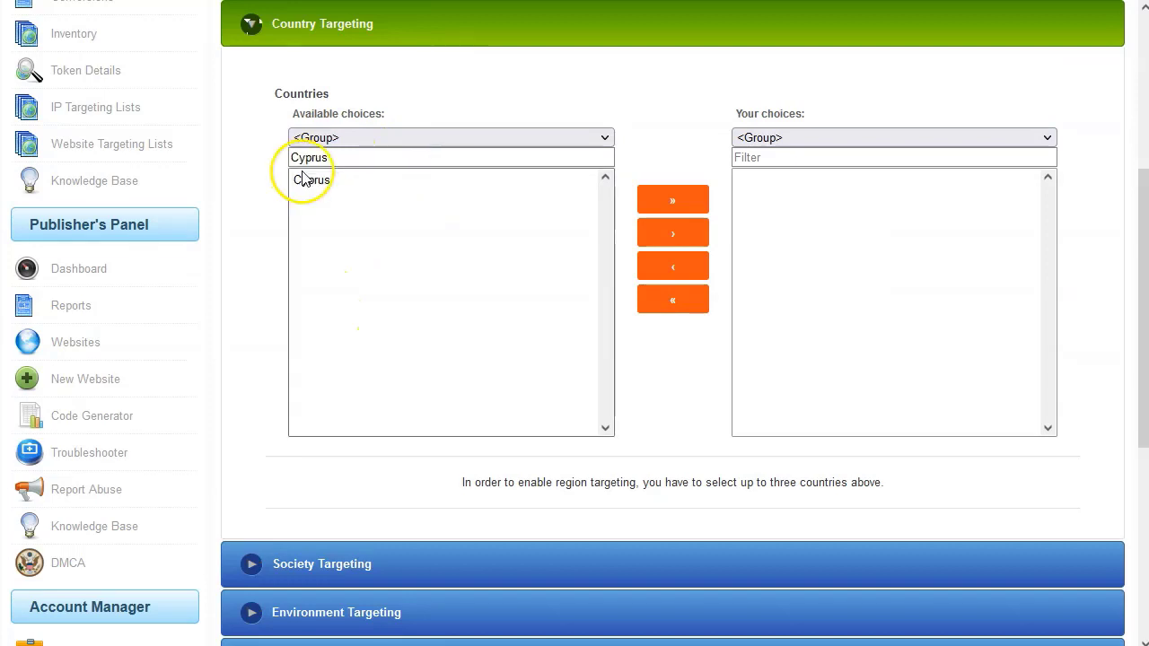
left_click(308, 185)
left_click(687, 226)
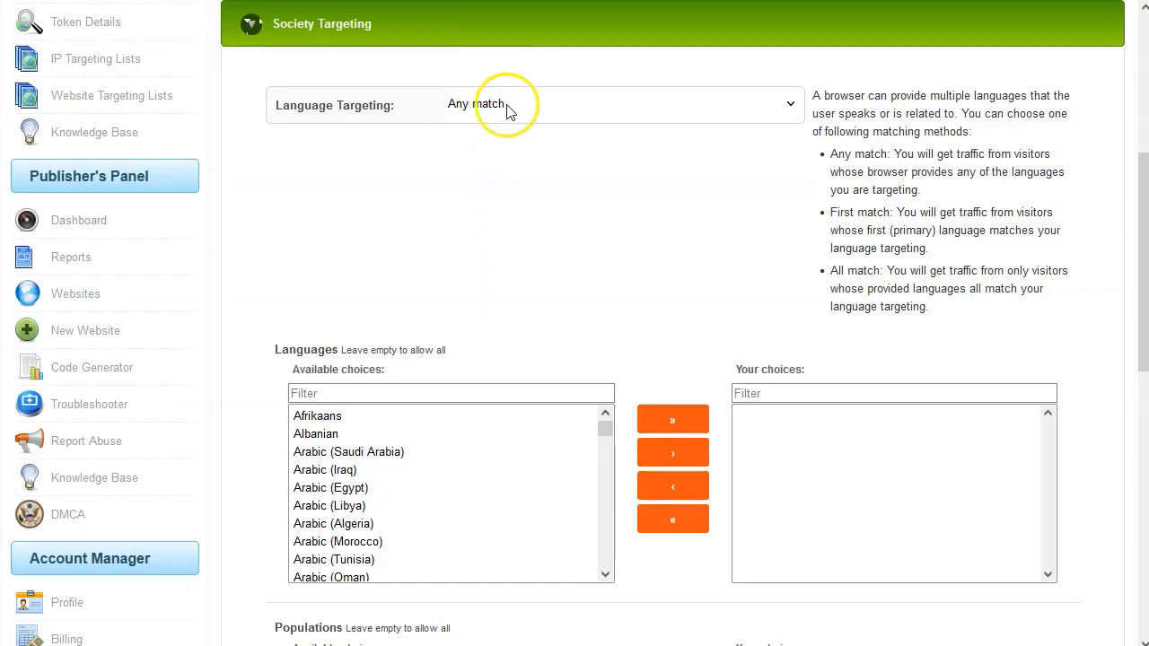
Add Android 7 through Android 13 to the targeted operating systems in Environment Targeting.
scroll(457, 212, "down", 1)
scroll(457, 212, "down", 5)
scroll(410, 287, "down", 2)
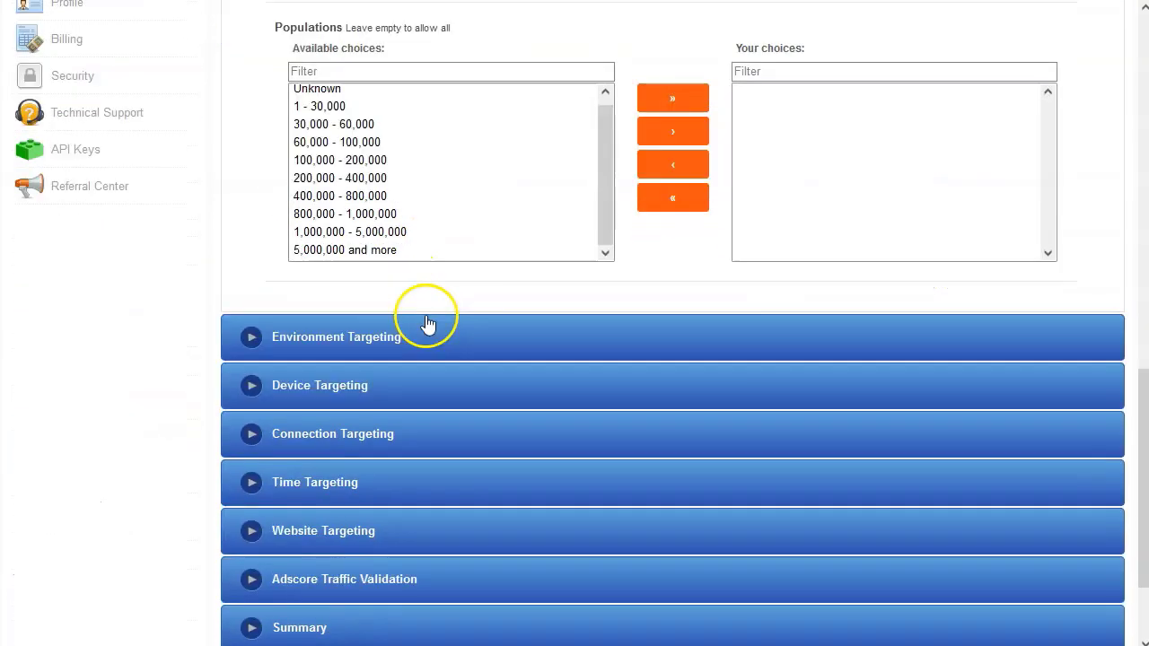
left_click(429, 323)
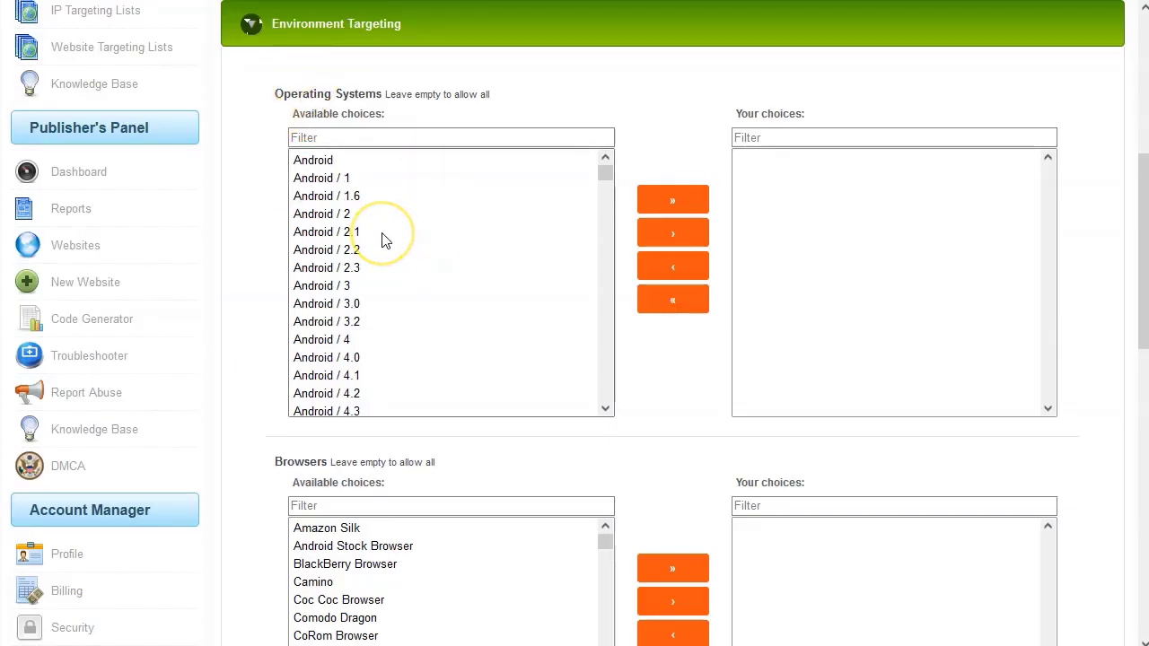
scroll(382, 251, "down", 9)
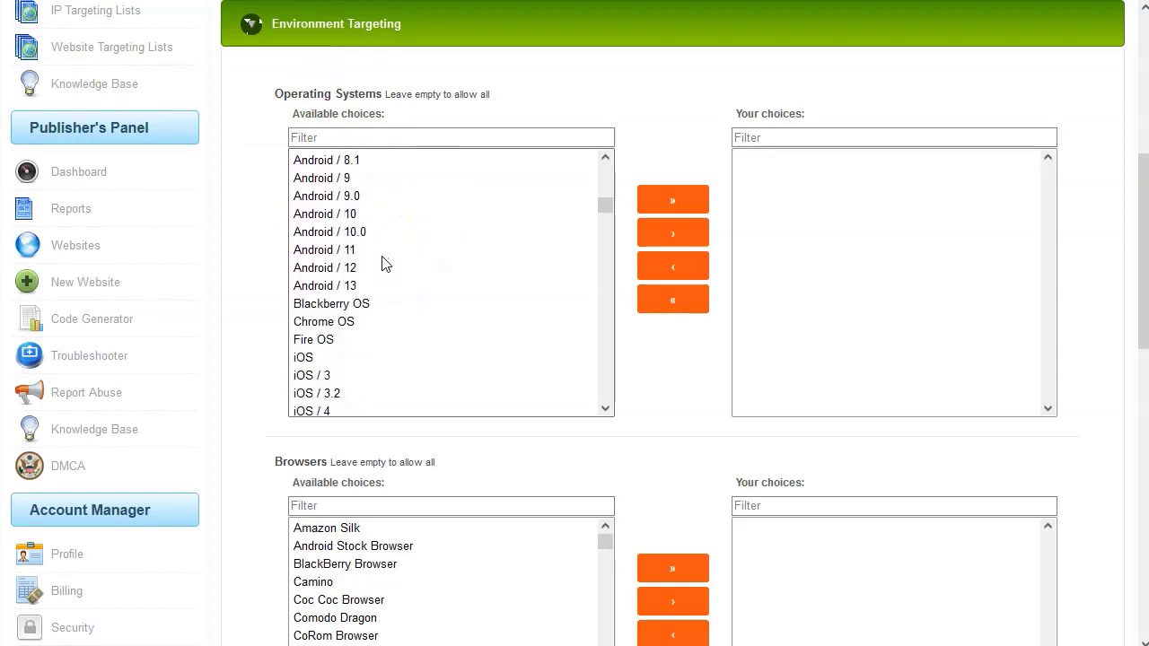
scroll(381, 263, "up", 5)
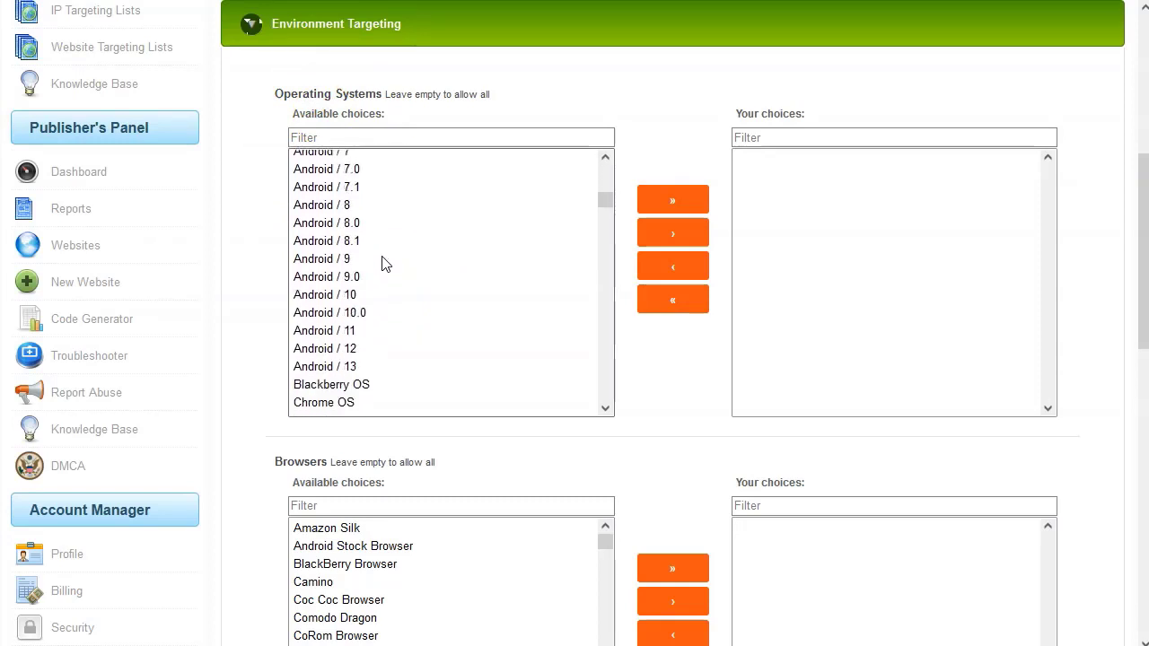
scroll(381, 263, "down", 2)
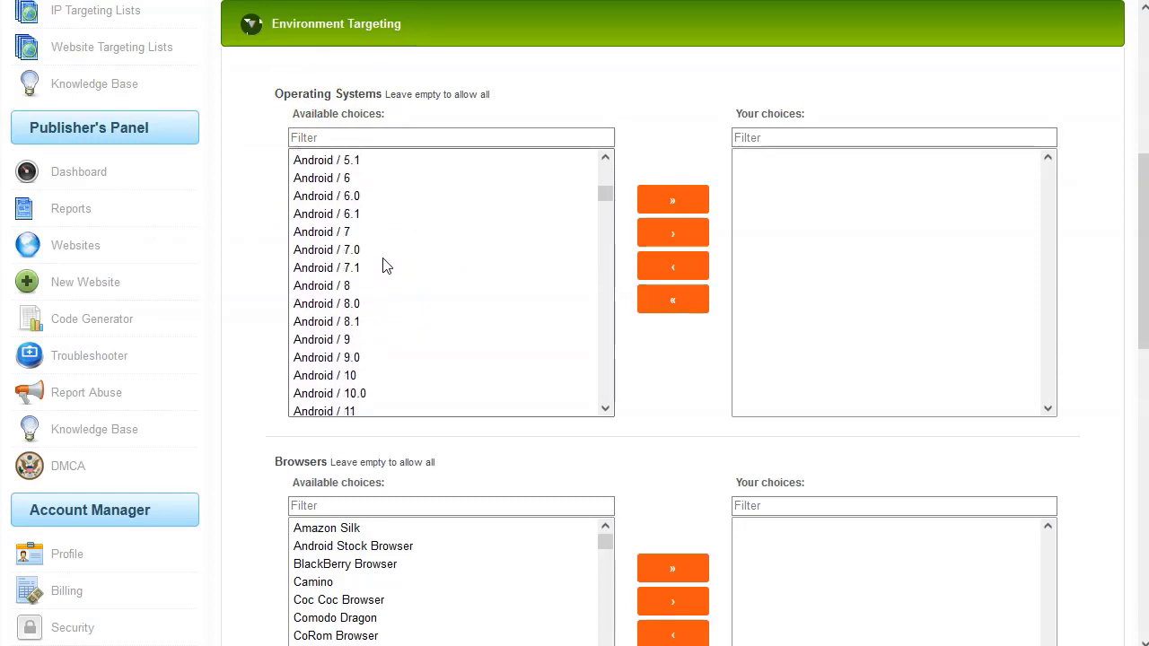
left_click(316, 233)
scroll(388, 305, "down", 2)
left_click(324, 367, "shift")
left_click(672, 232)
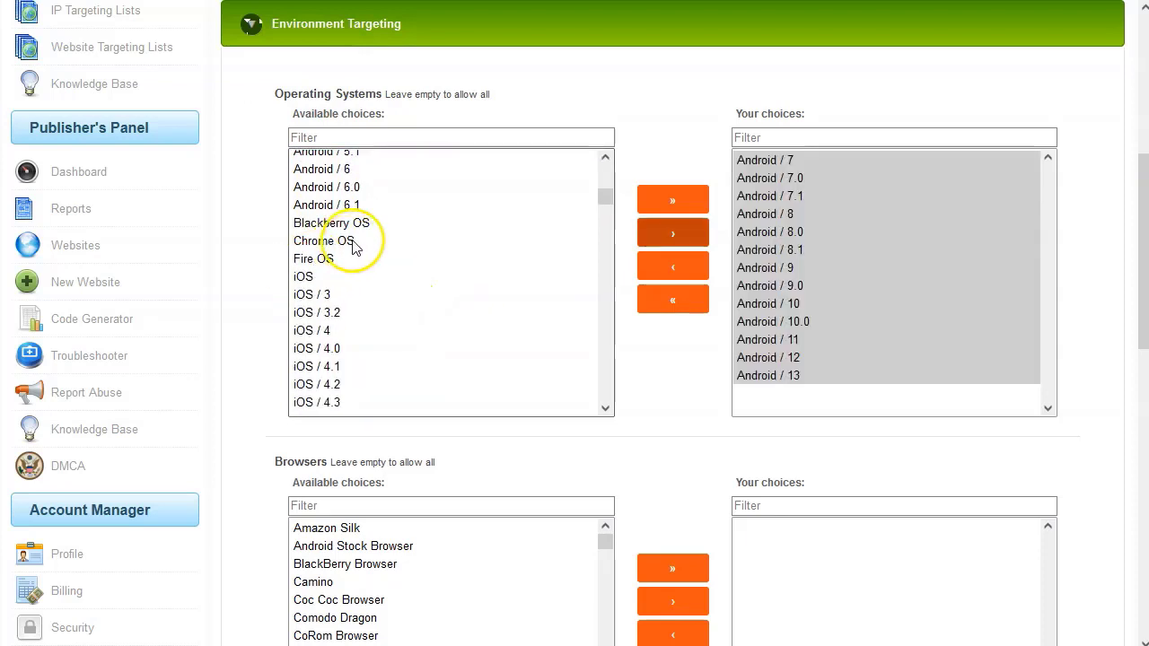
Add the newer iOS versions, starting from iOS 8, to the campaign's targeted operating systems.
scroll(339, 230, "down", 4)
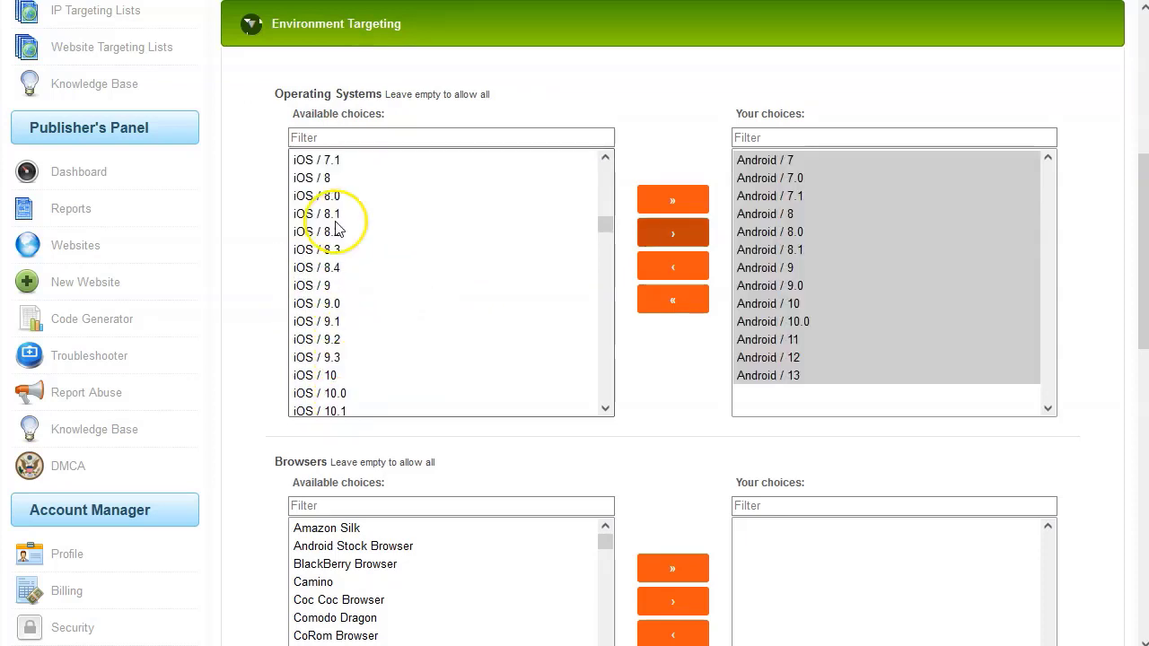
left_click(319, 177)
scroll(375, 354, "down", 5)
double_click(375, 353, "shift")
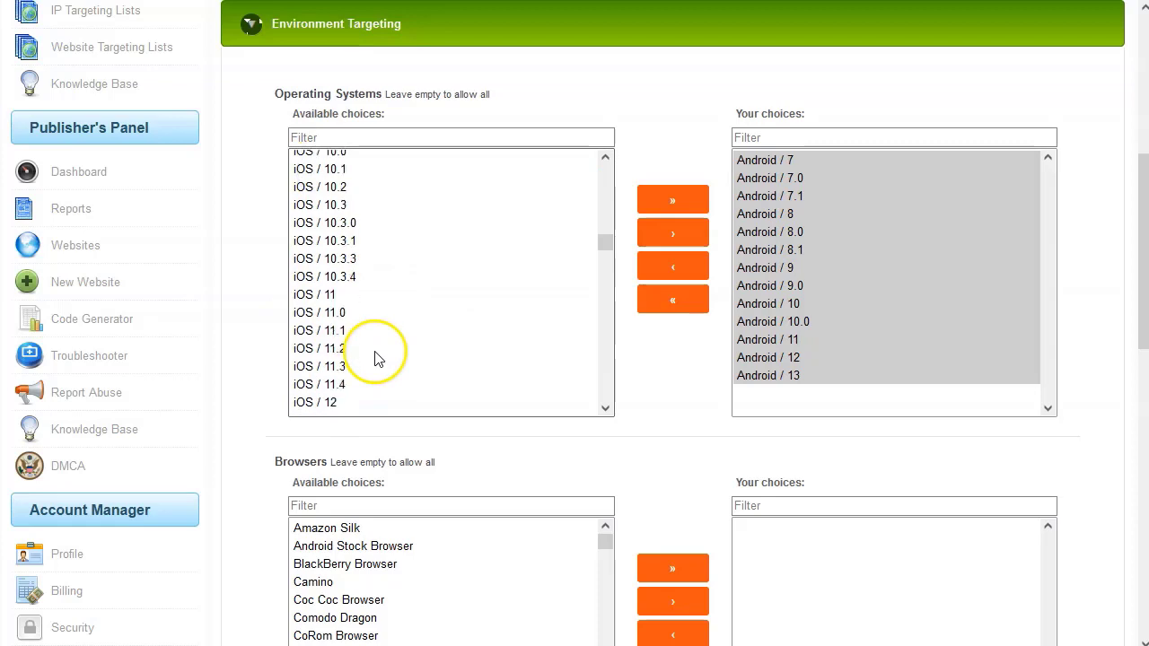
scroll(352, 314, "down", 3)
scroll(363, 322, "down", 5)
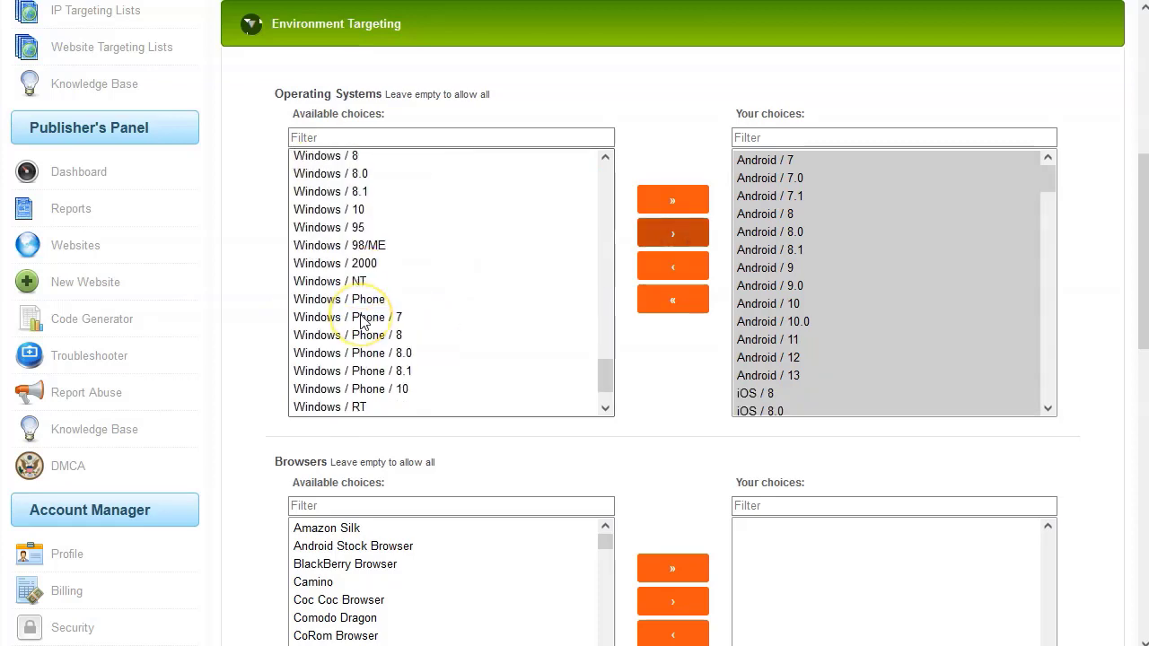
Add Smartphone as the campaign's targeted form factor in Device Targeting, leaving browsers and screen resolutions unrestricted.
scroll(538, 332, "down", 1)
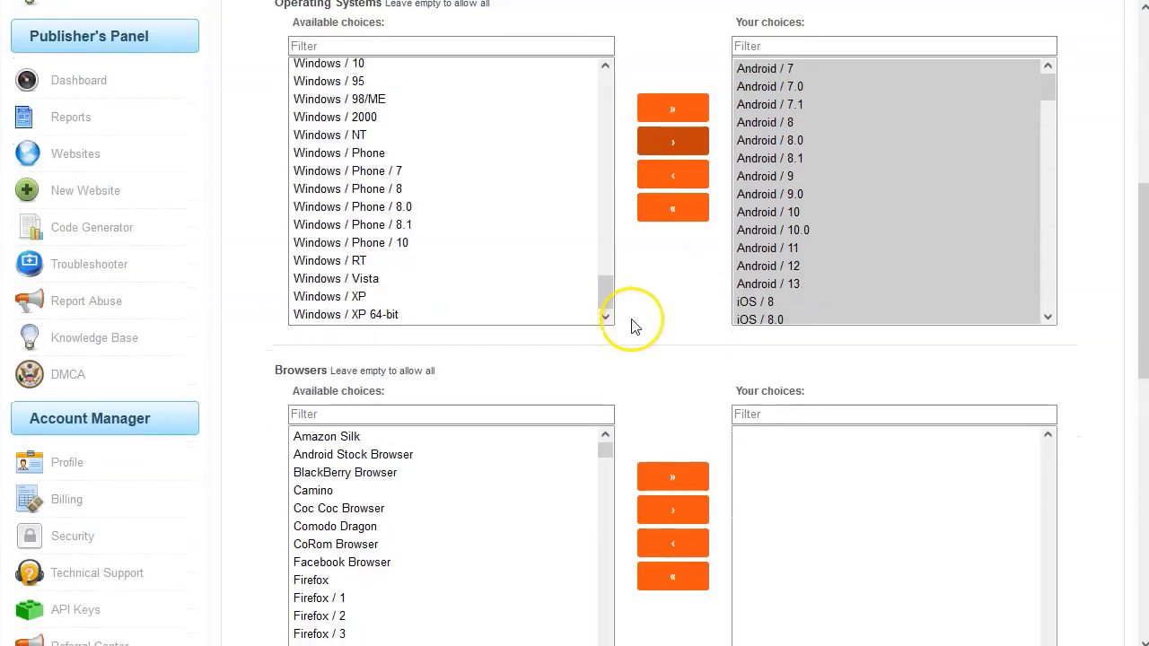
scroll(235, 364, "down", 3)
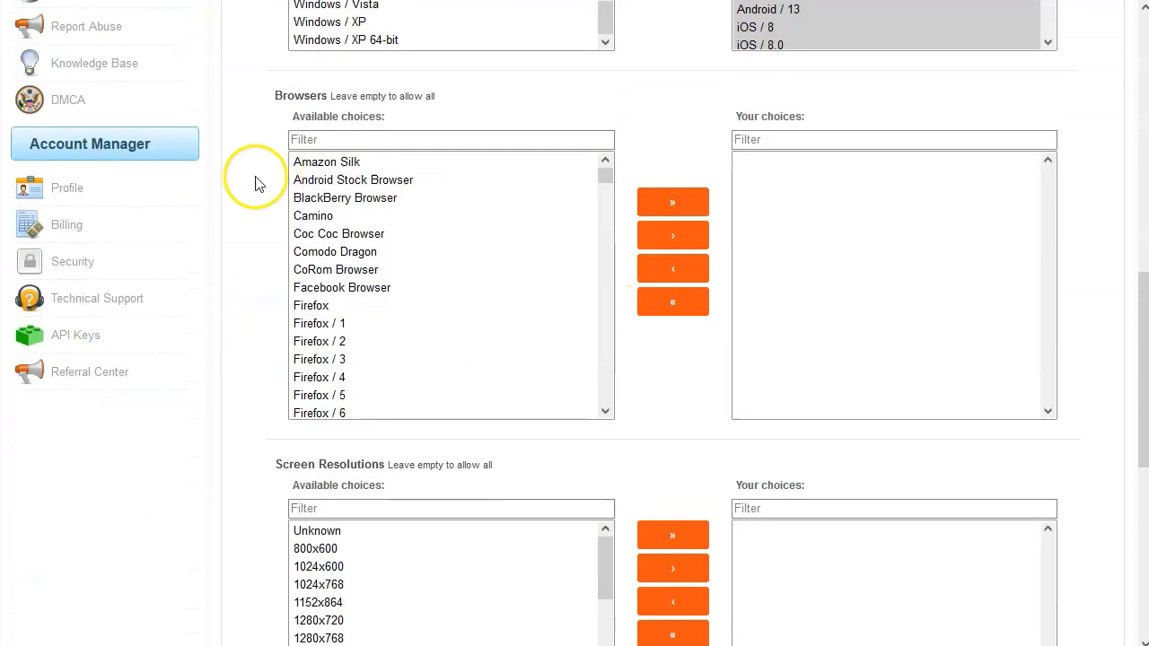
scroll(306, 270, "down", 3)
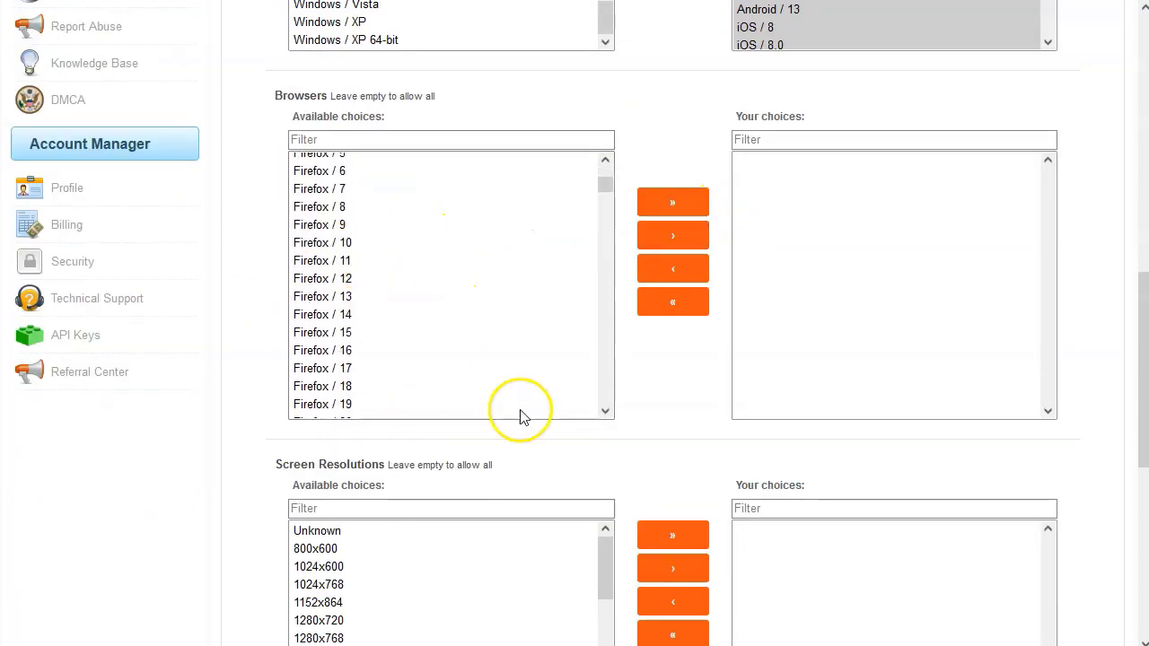
scroll(557, 431, "down", 2)
scroll(449, 418, "down", 4)
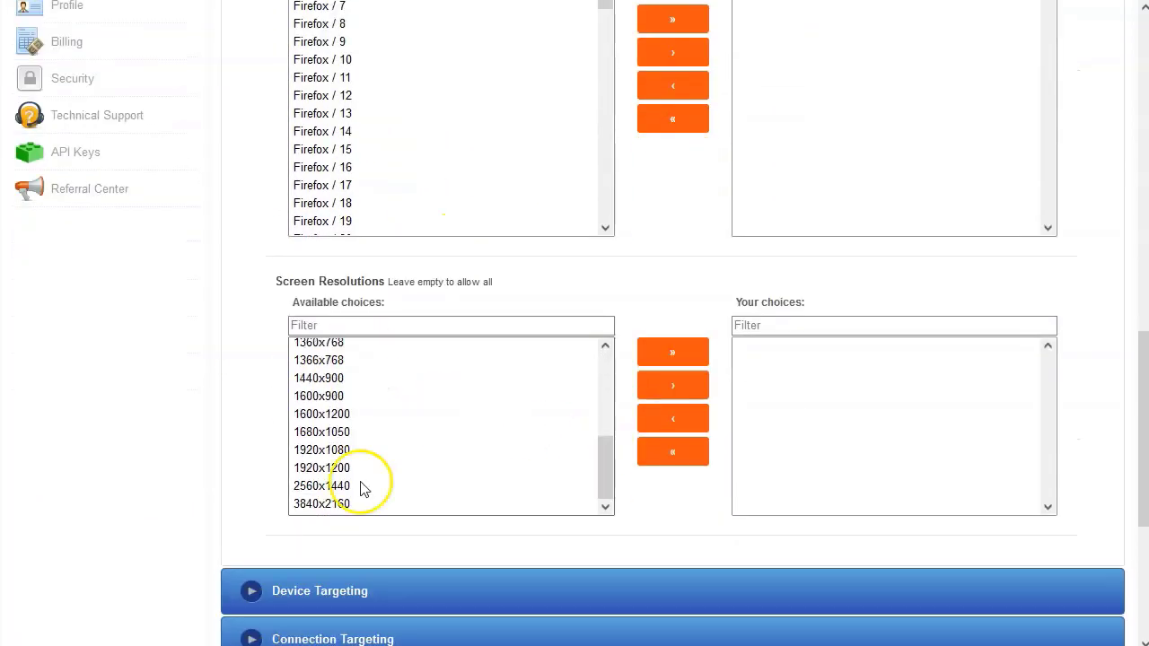
left_click(238, 592)
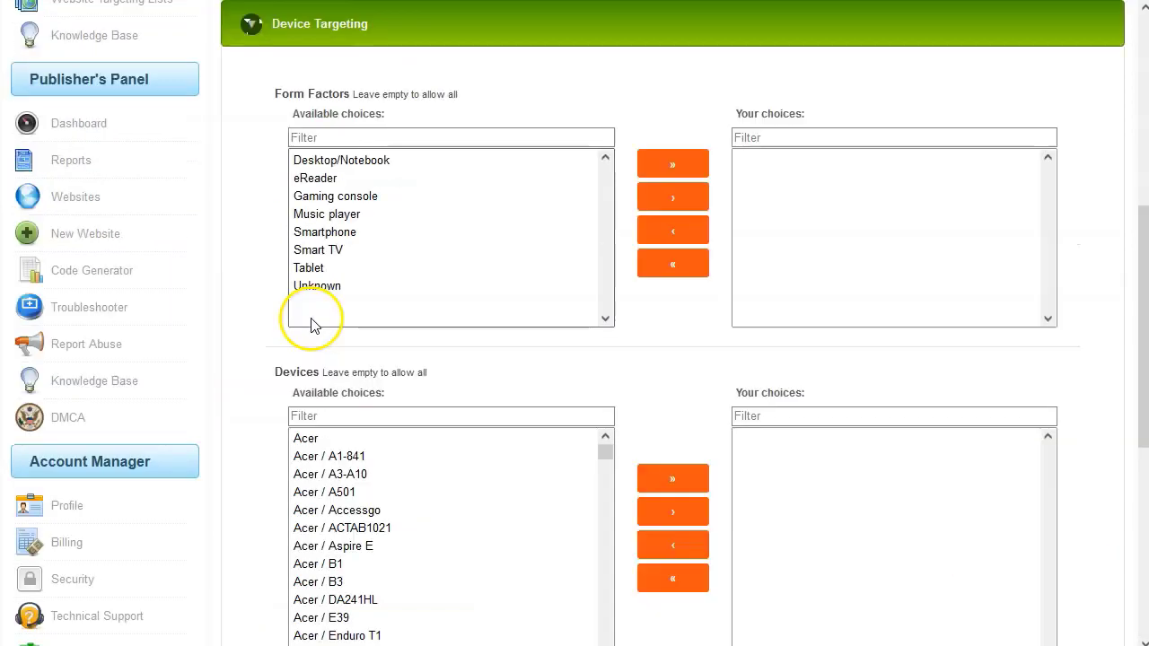
left_click(350, 232)
left_click(673, 198)
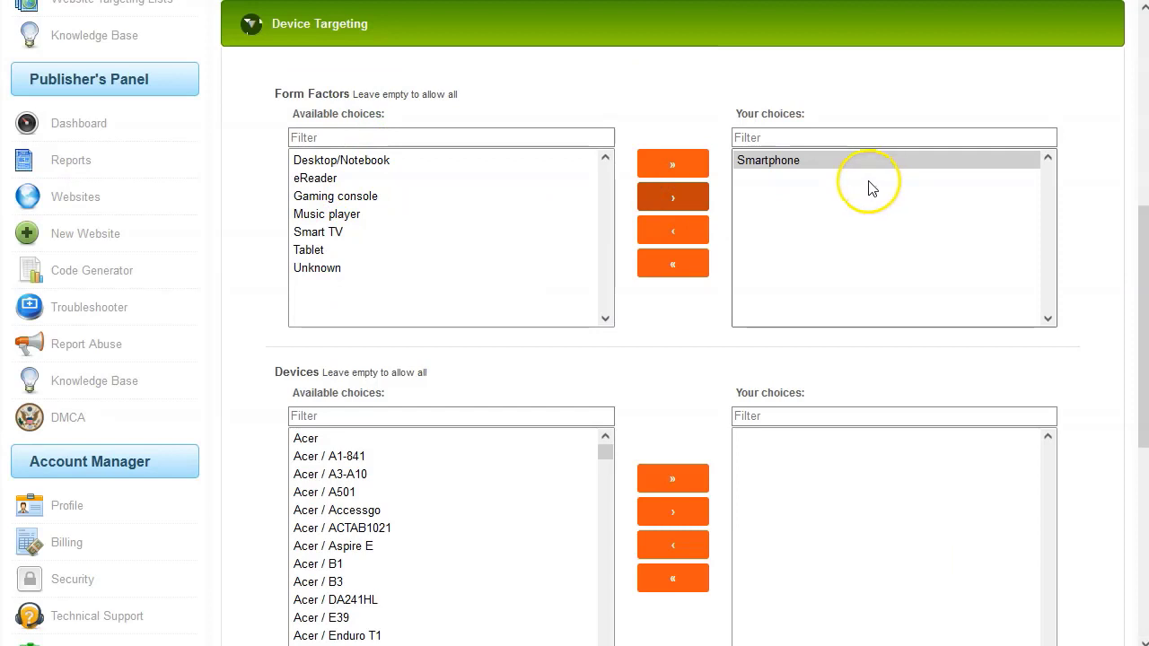
Add all connection types to the campaign's choices in Connection Targeting, leaving the device models unrestricted.
scroll(422, 310, "down", 2)
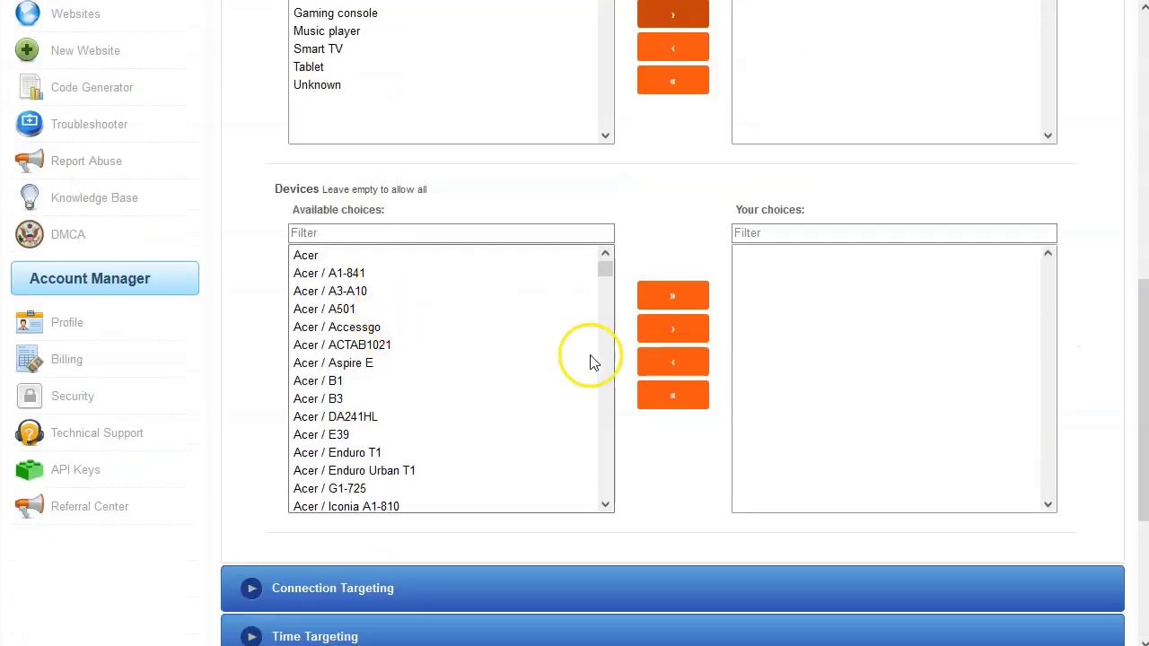
scroll(446, 353, "down", 8)
scroll(538, 341, "down", 5)
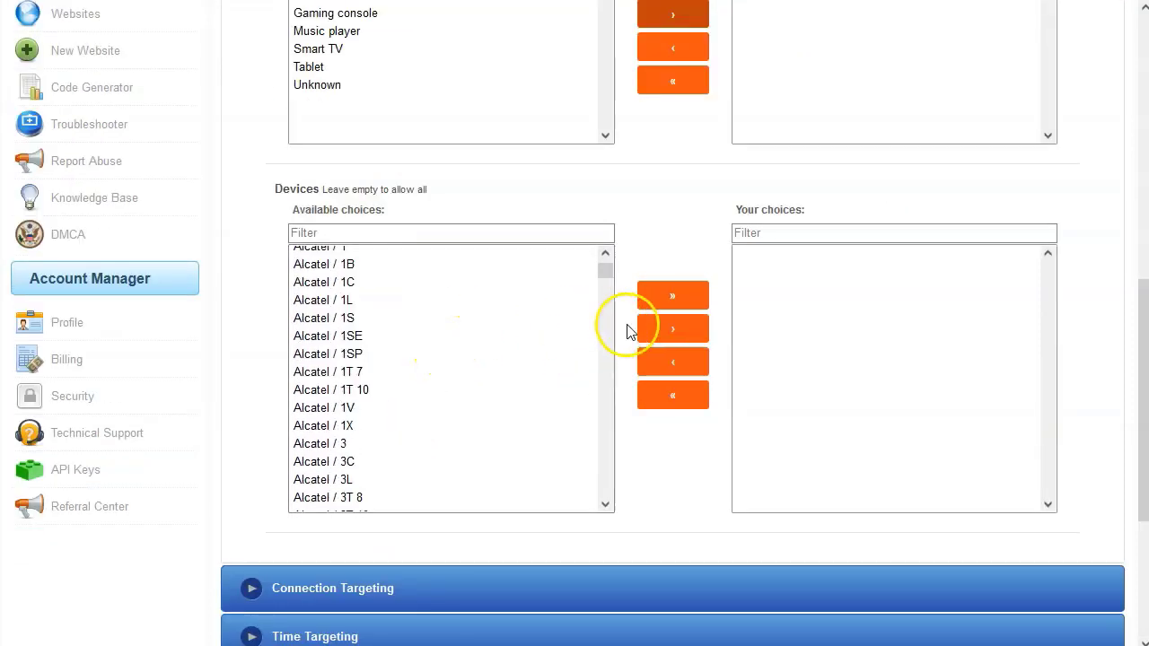
scroll(249, 308, "down", 3)
left_click(248, 312)
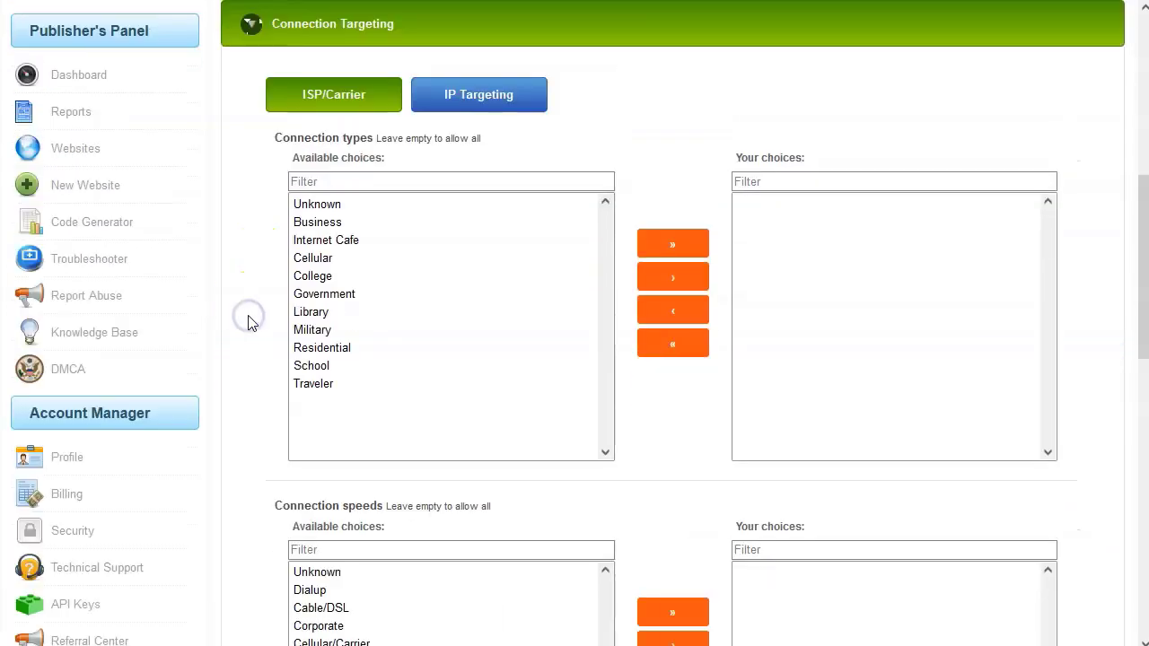
left_click(681, 244)
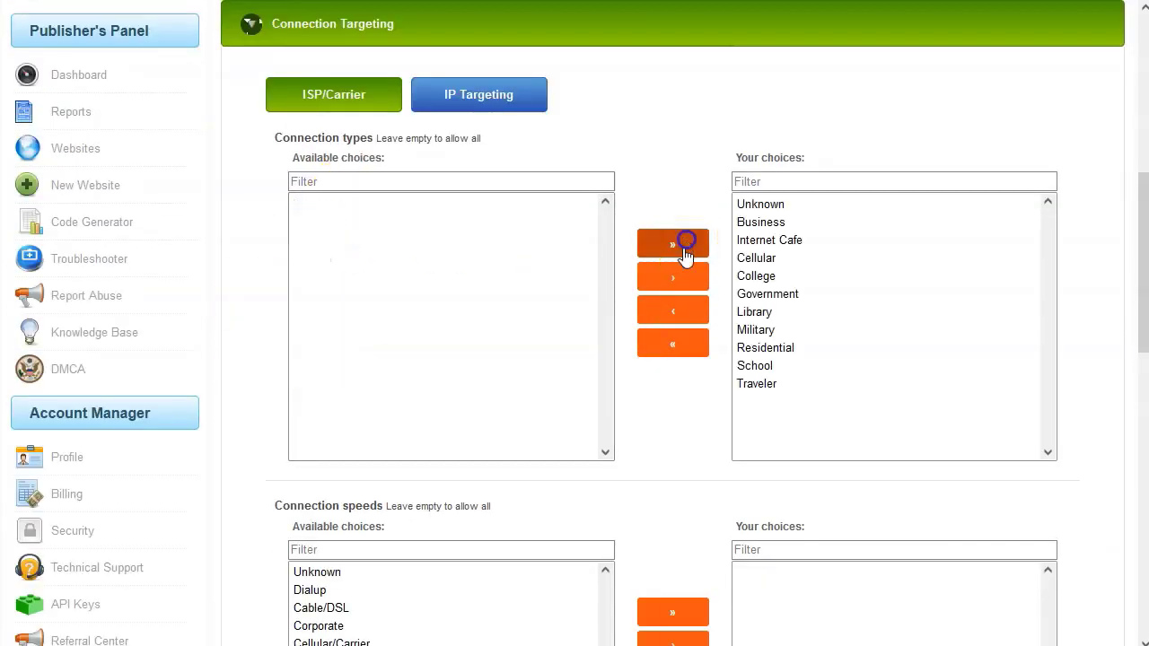
Add all connection speeds and all Cyprus internet service providers to the campaign's Connection Targeting choices.
scroll(451, 323, "down", 4)
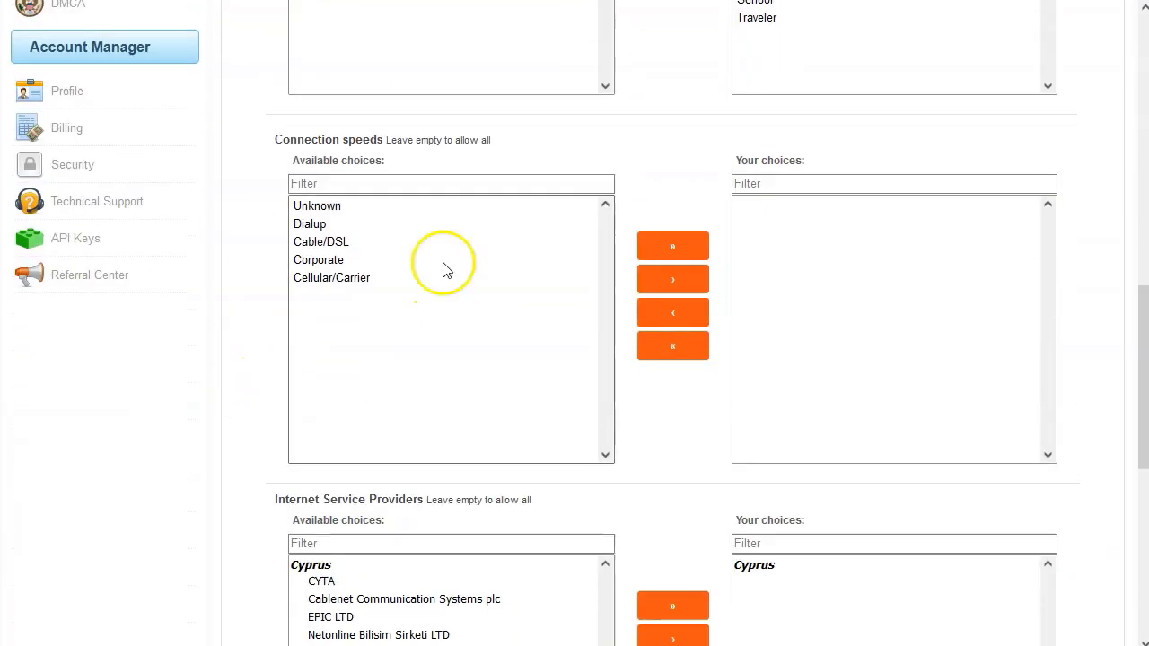
left_click(668, 246)
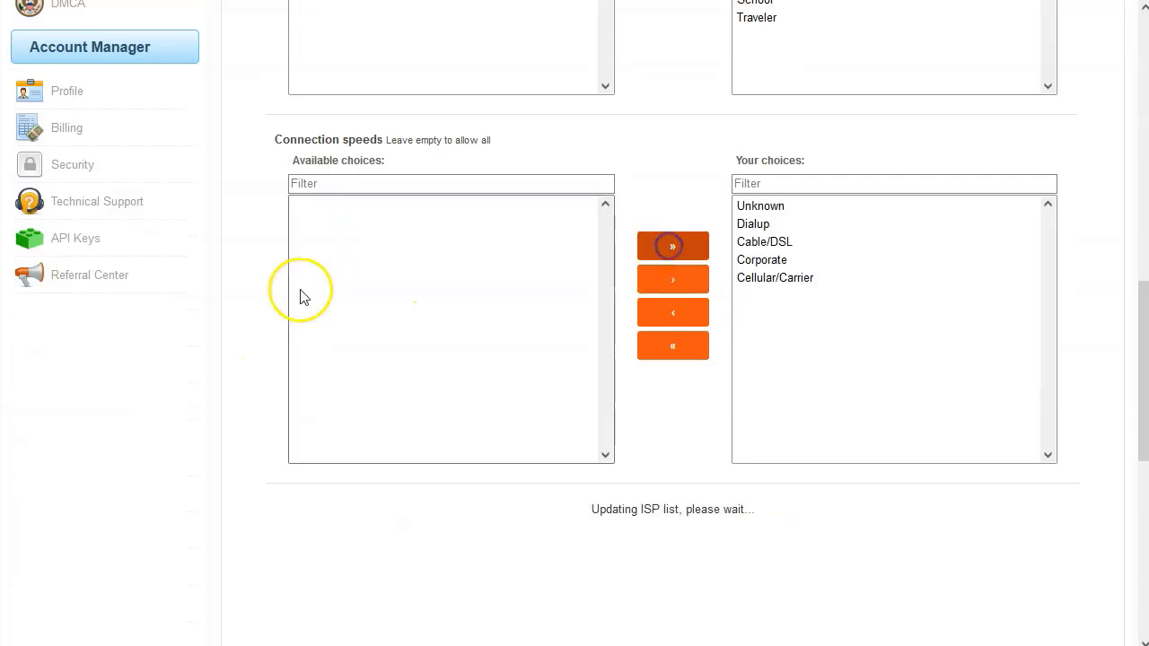
scroll(288, 297, "down", 3)
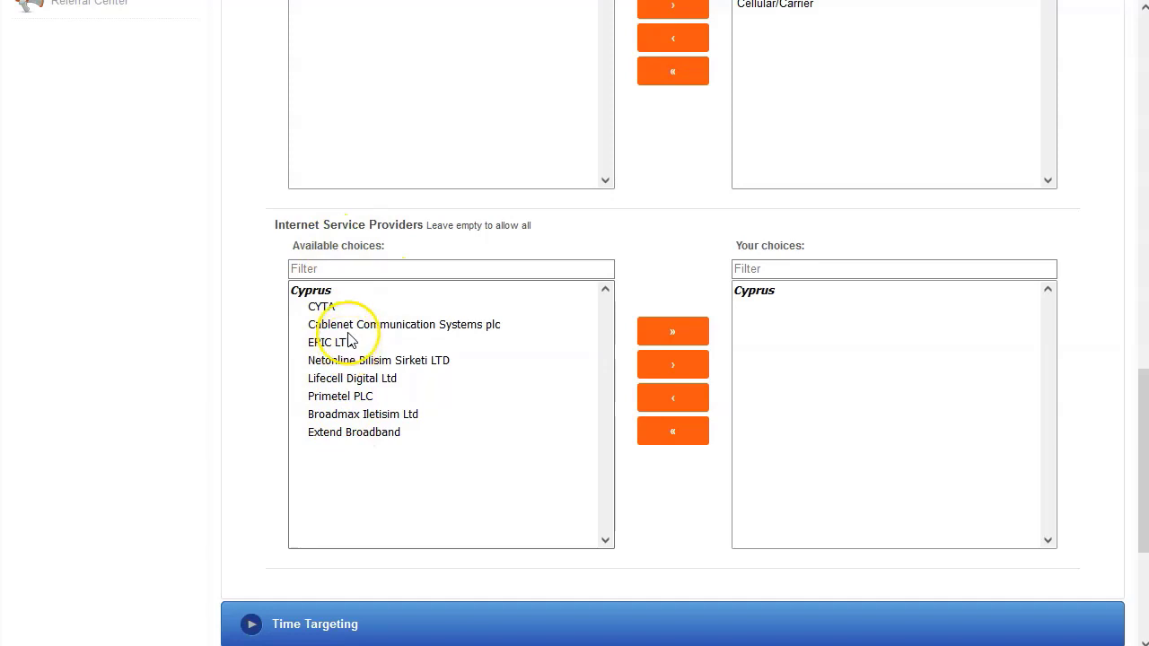
left_click(672, 332)
Review the campaign's Time Targeting, Website Targeting and Adscore Traffic Validation settings.
scroll(305, 354, "down", 5)
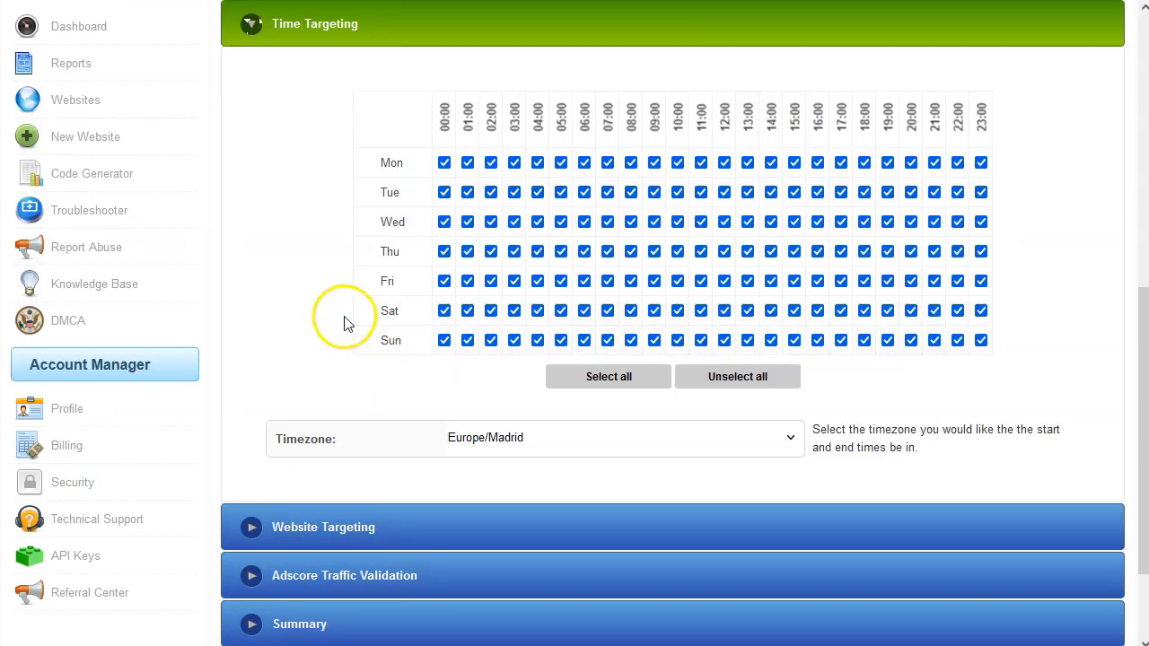
scroll(346, 322, "down", 1)
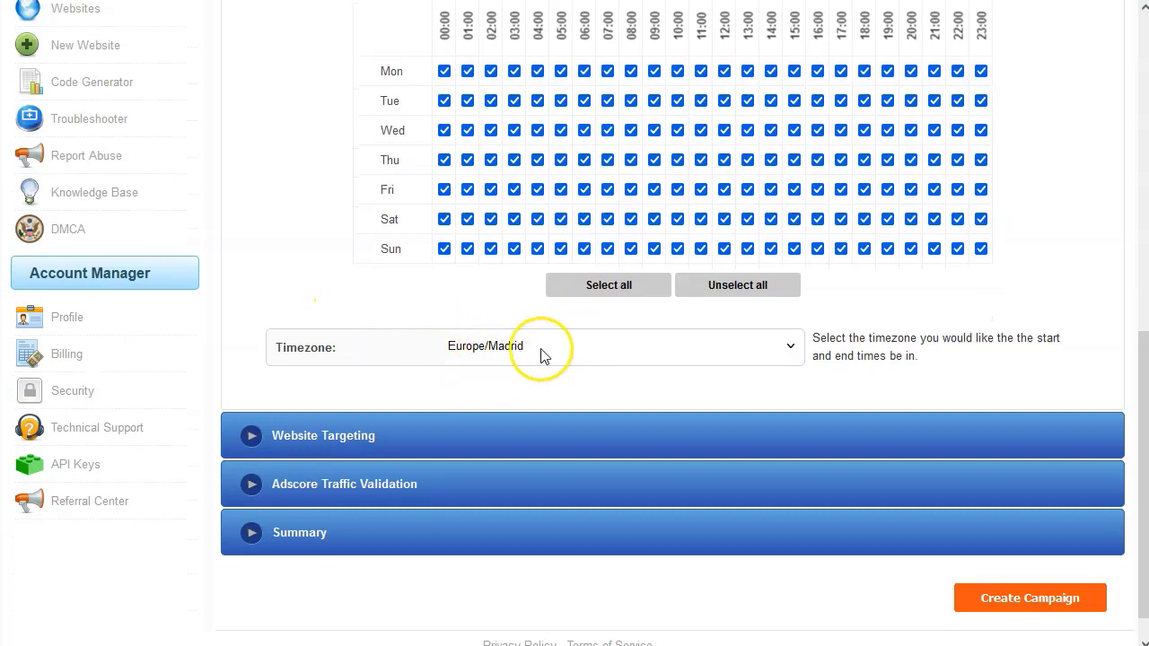
scroll(359, 368, "down", 1)
left_click(333, 384)
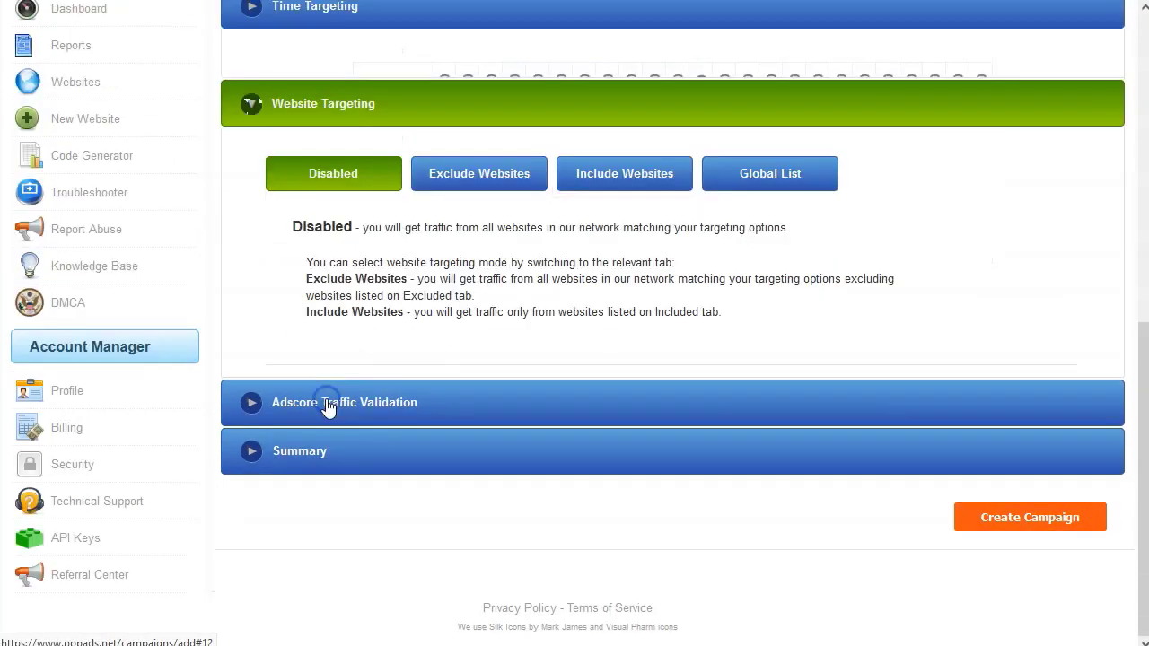
scroll(325, 403, "down", 2)
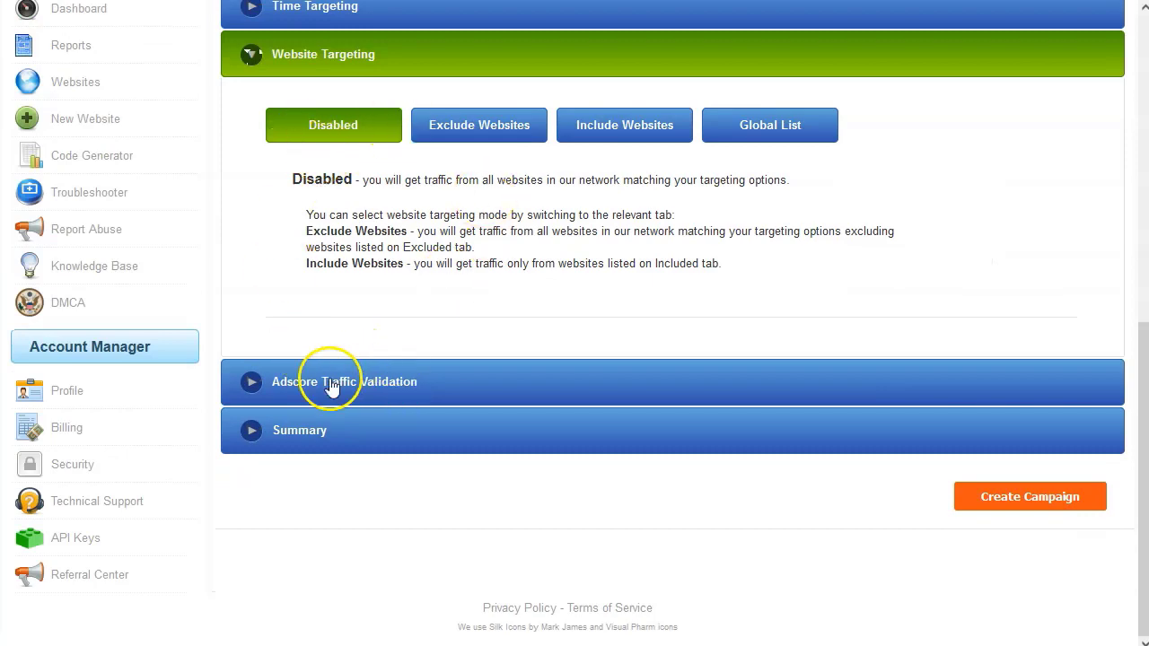
left_click(325, 382)
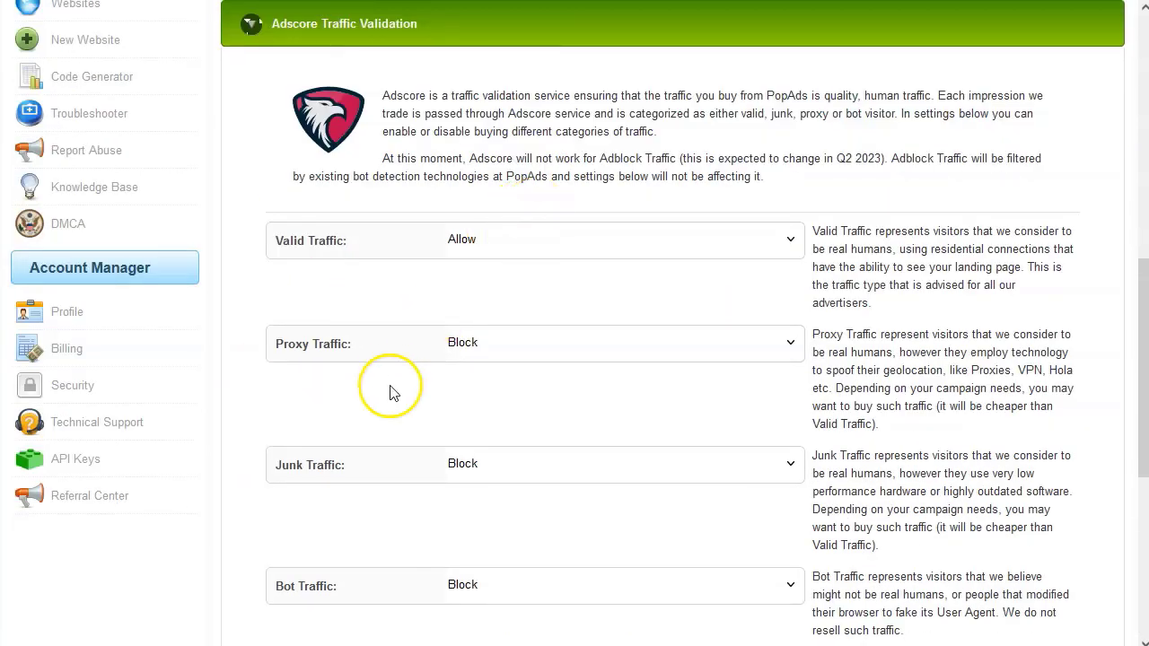
Run the campaign's traffic estimate in Summary and examine the average bid, highest effective bid, queue position and bid distribution.
scroll(399, 406, "down", 4)
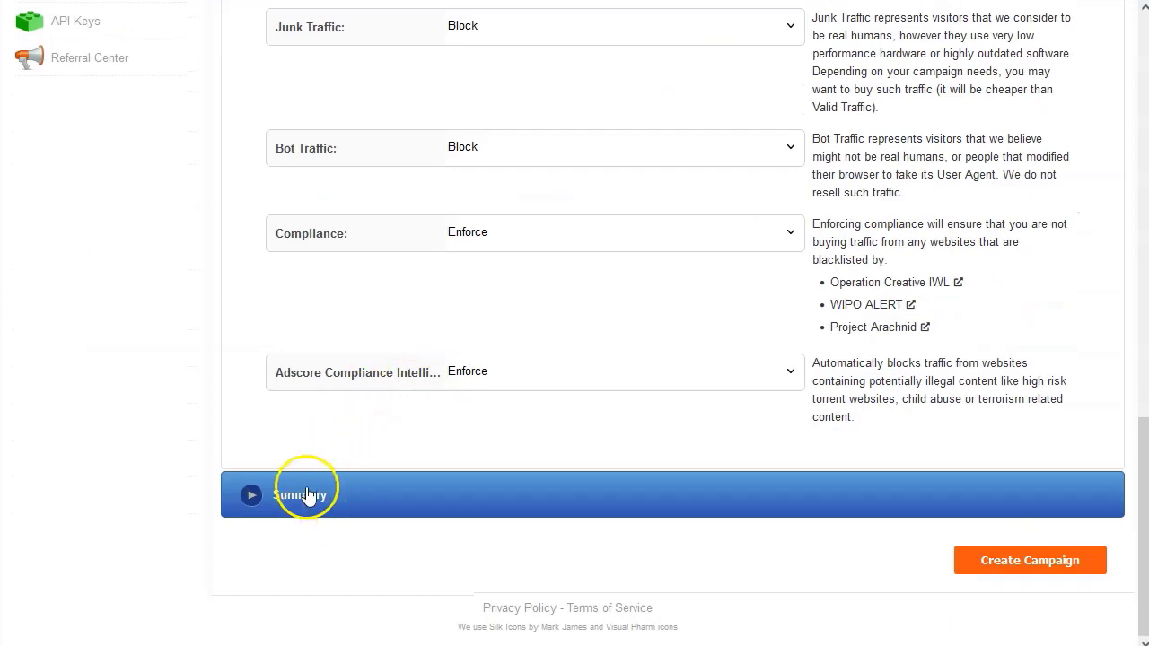
left_click(302, 502)
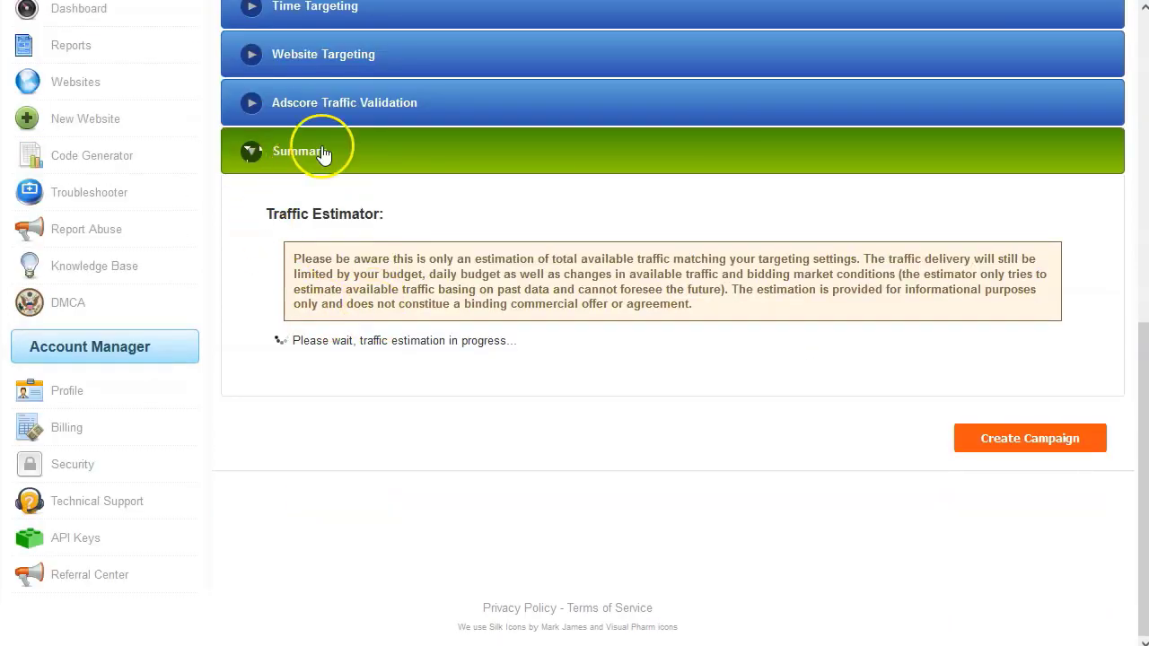
scroll(375, 166, "down", 2)
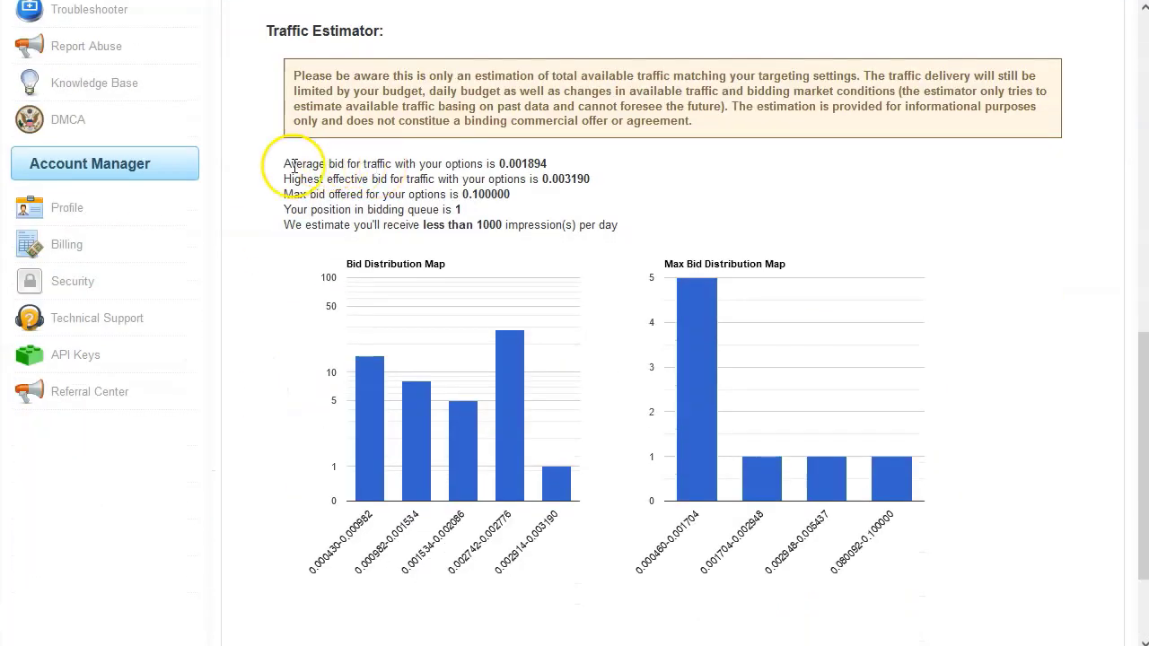
left_click_drag(552, 164, 553, 165)
right_click(532, 163)
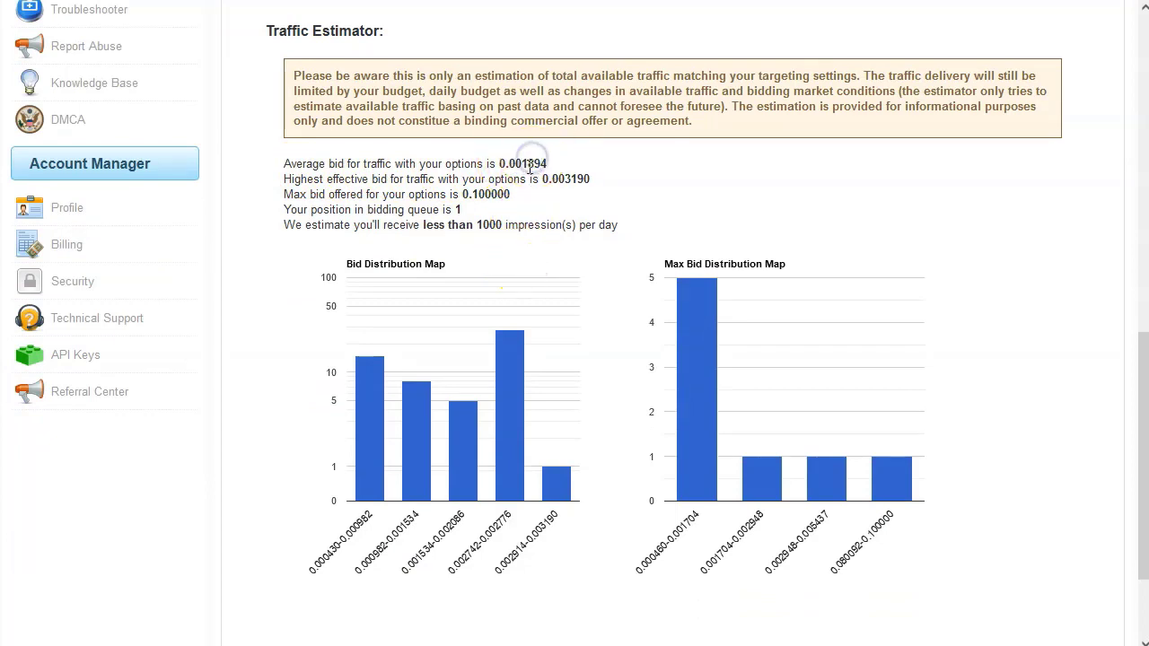
scroll(344, 421, "down", 3)
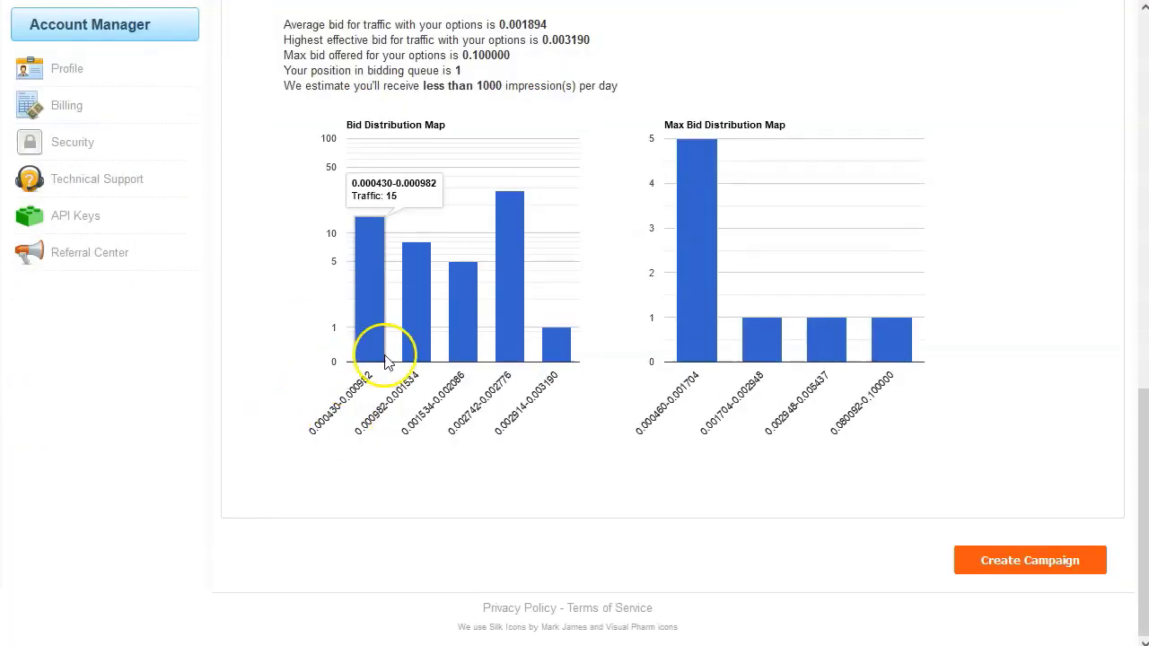
scroll(346, 380, "up", 10)
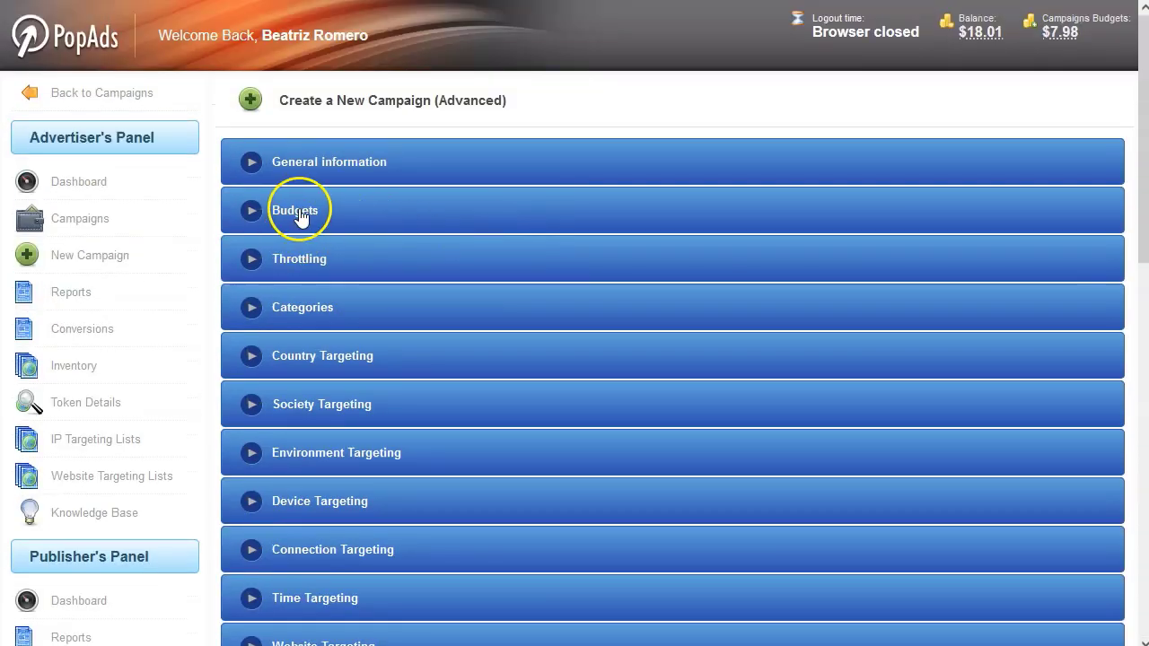
Set the Smart Bid maximal bid to 0.001 in the campaign's Budgets settings.
left_click(293, 218)
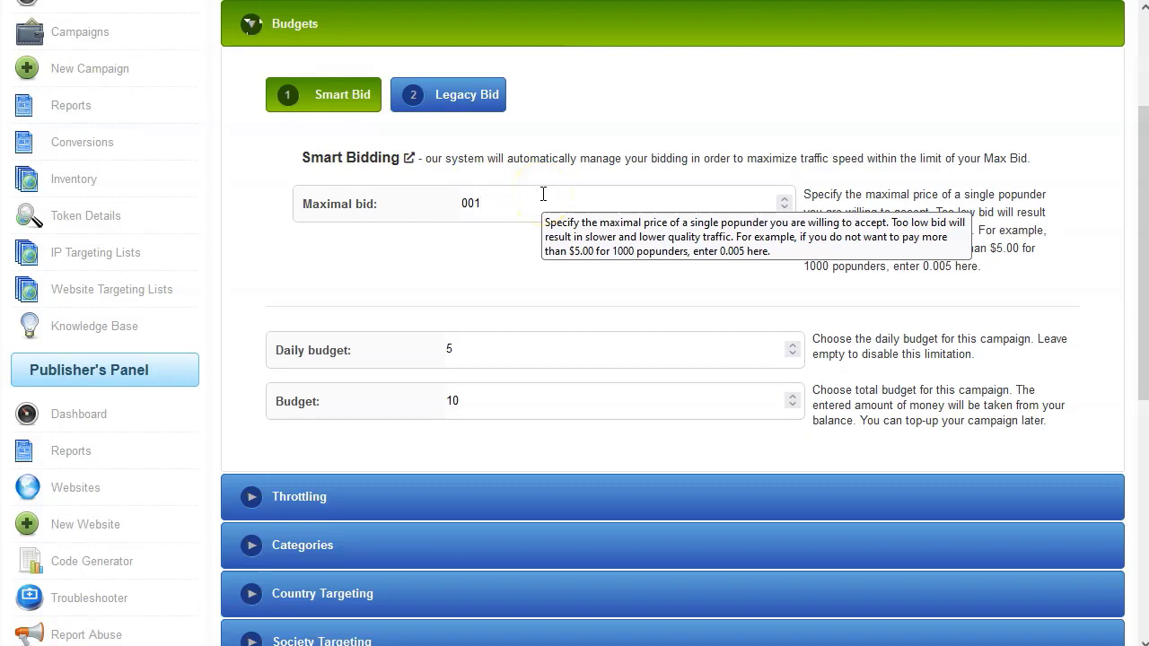
left_click(486, 206)
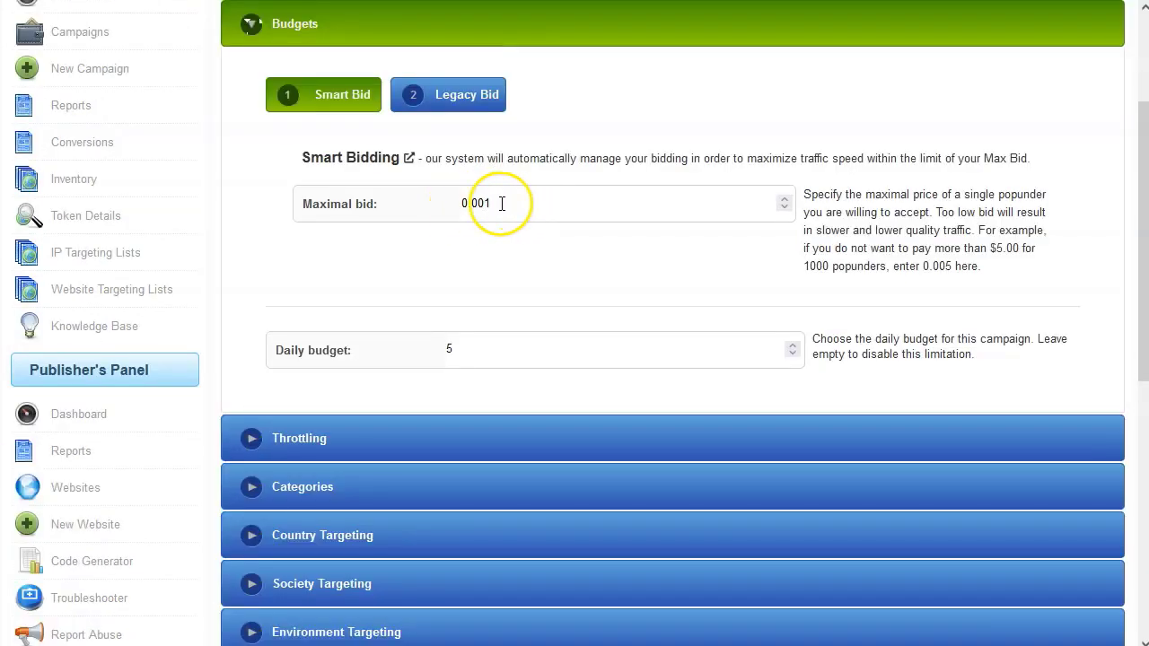
left_click(485, 240)
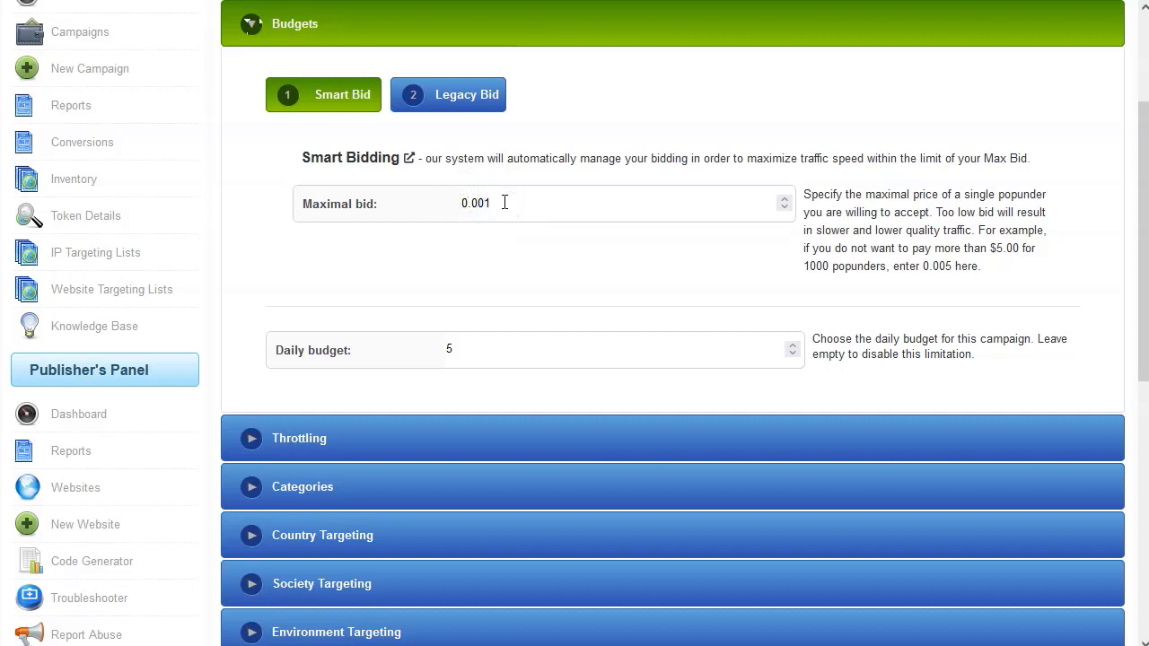
left_click(505, 202)
left_click(505, 202)
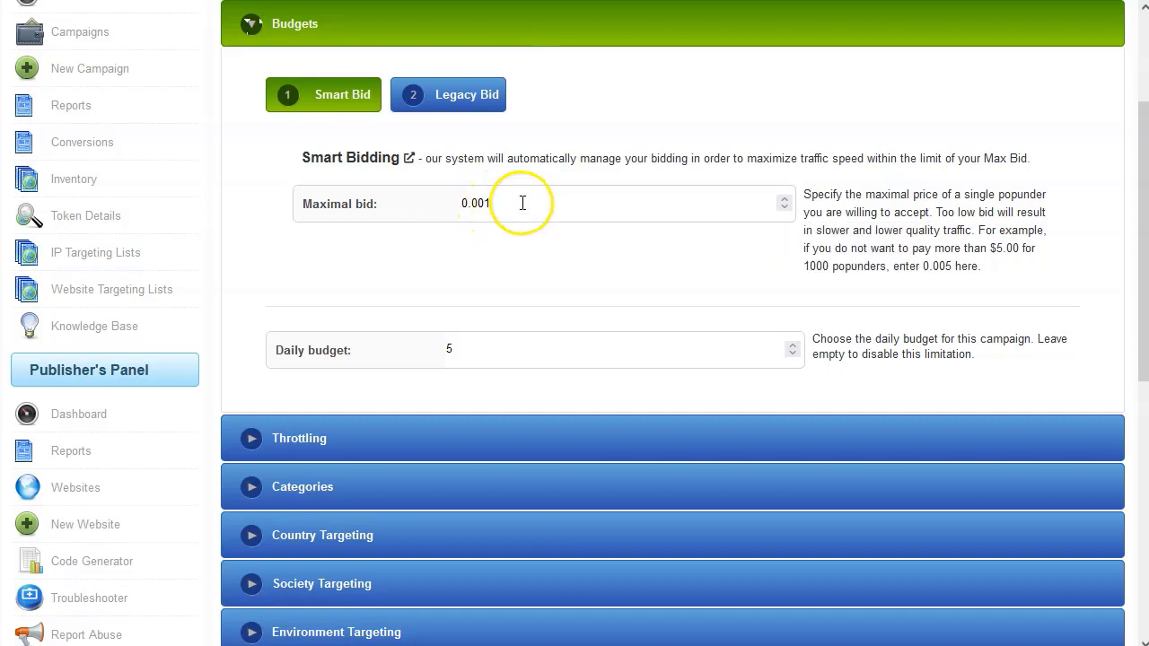
Change the campaign's maximal bid to 0.008 and save the campaign.
left_click(422, 206)
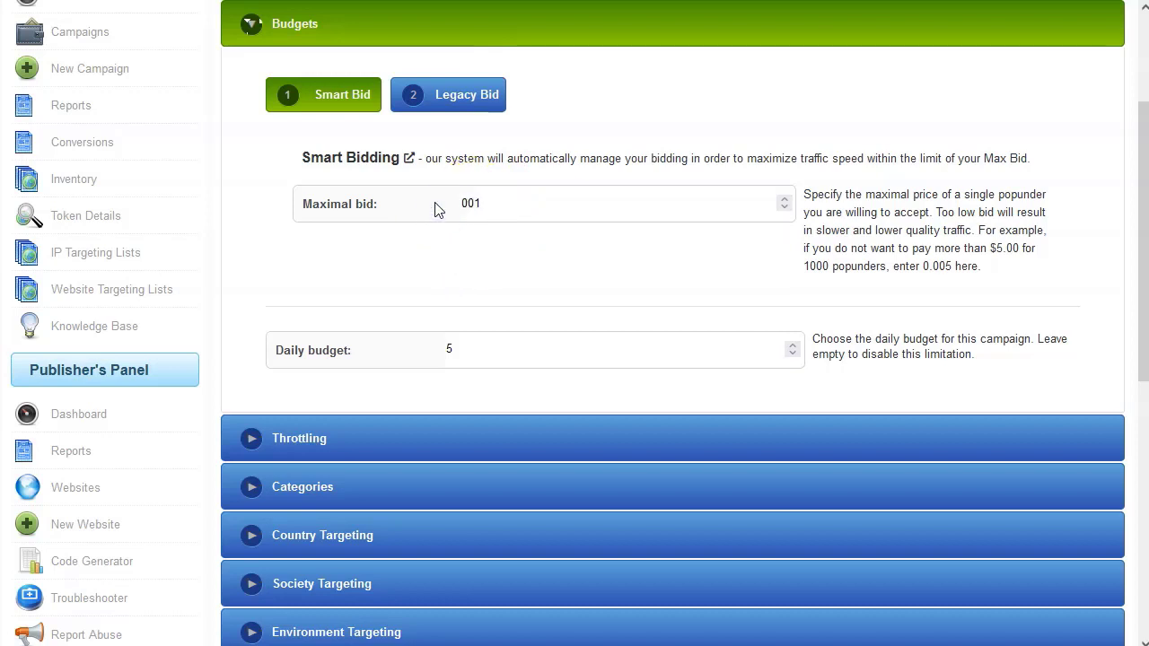
left_click_drag(510, 200, 496, 200)
left_click(503, 201)
key("BackSpace")
scroll(489, 246, "down", 6)
left_click(1055, 438)
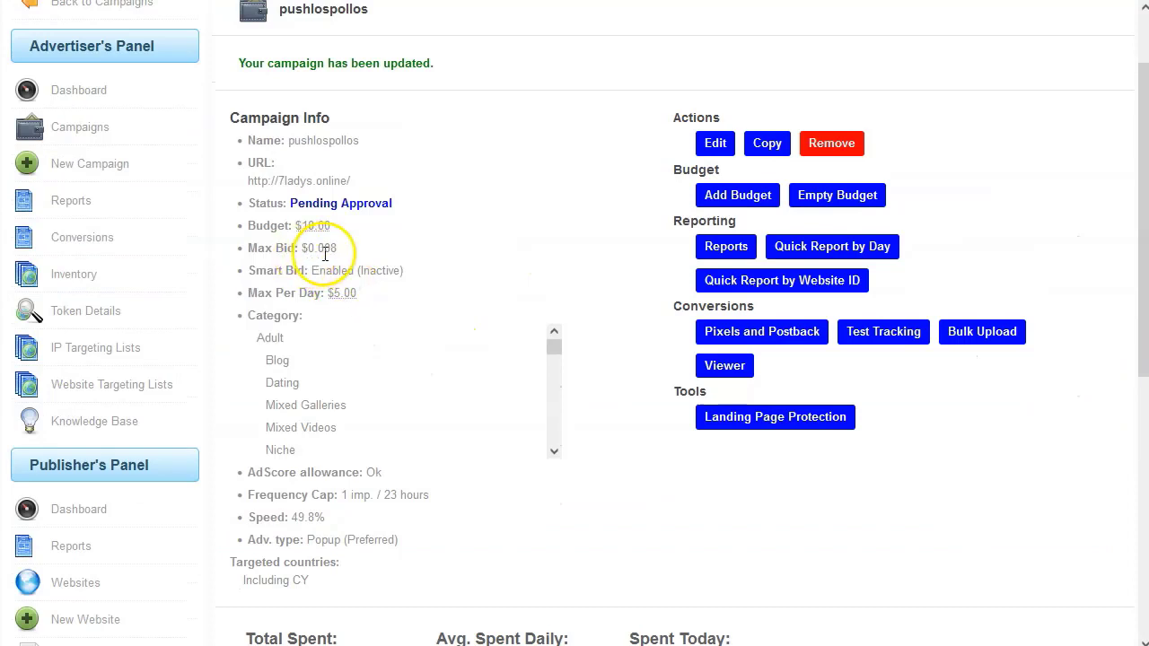
Review the pushlospollos campaign's status, bid, categories, targeted country and spending figures.
scroll(359, 340, "down", 3)
scroll(584, 301, "down", 4)
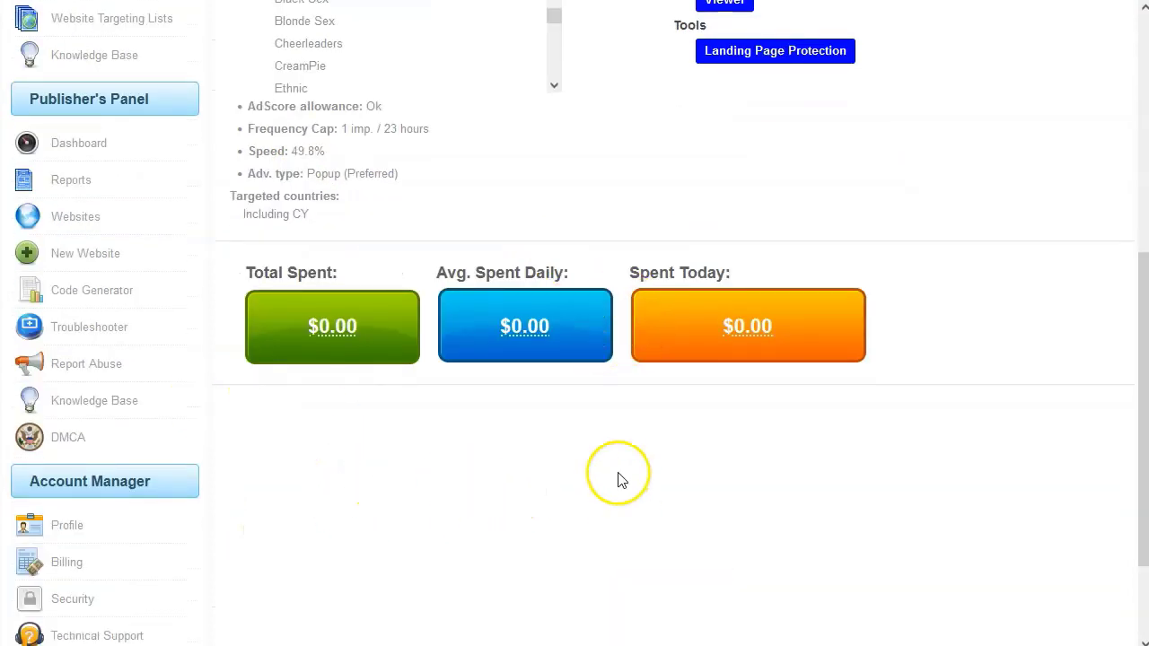
scroll(620, 479, "up", 5)
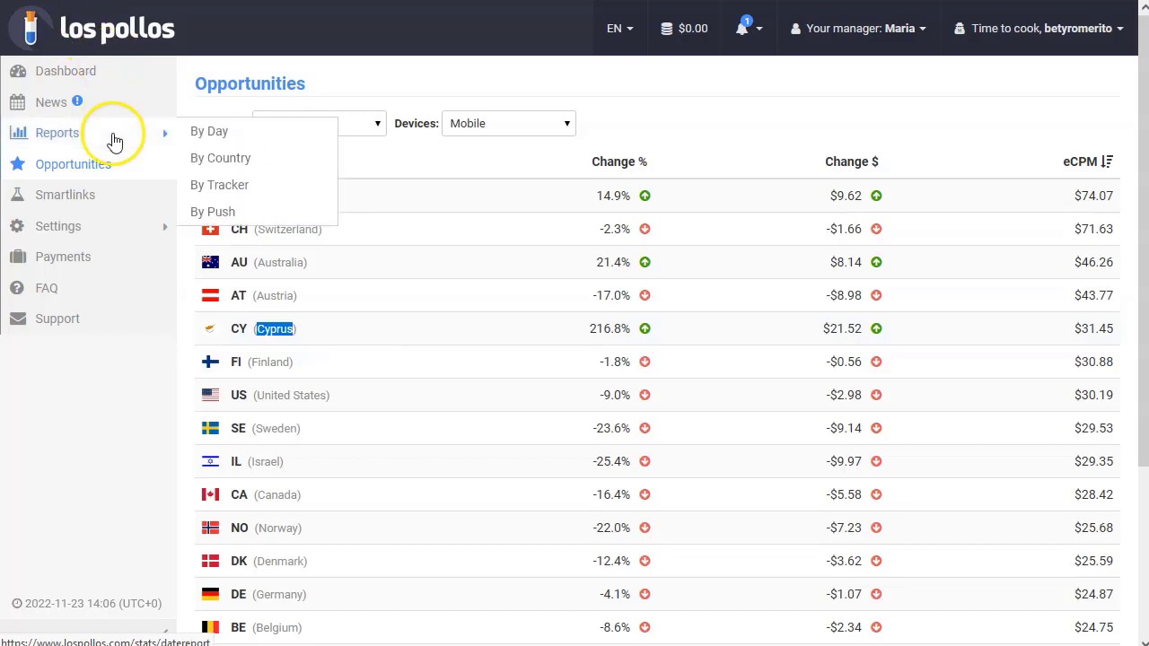
Switch to Los Pollos, review the Push Monetization smartlink's description and direct links, and return to the Opportunities page.
left_click(83, 199)
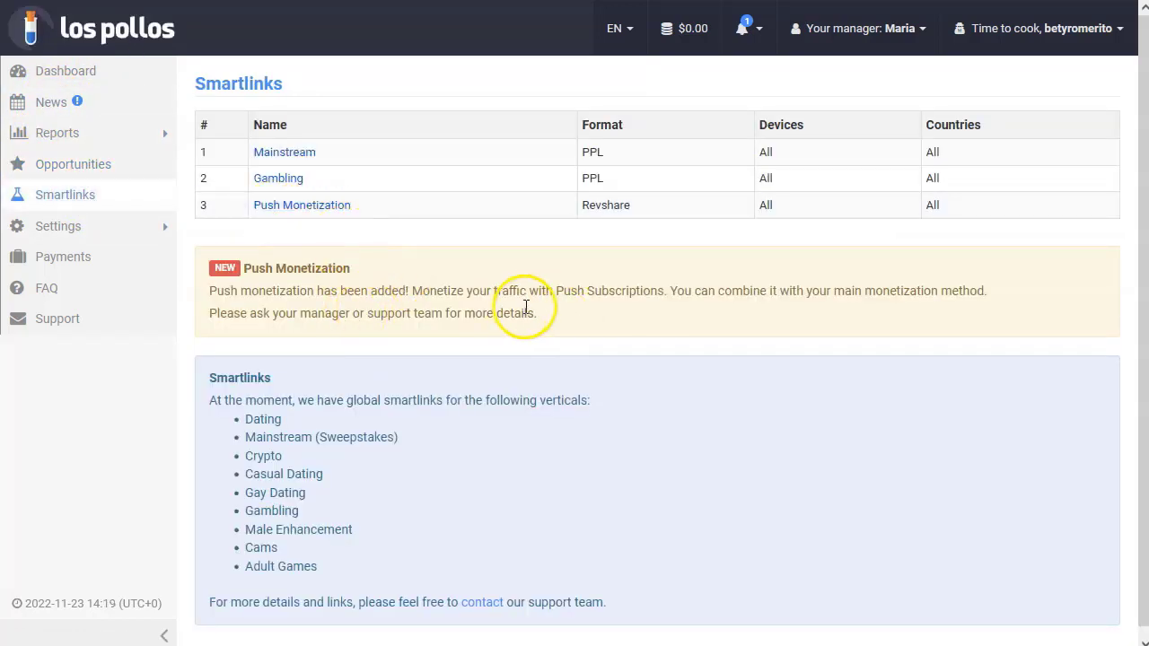
left_click(301, 206)
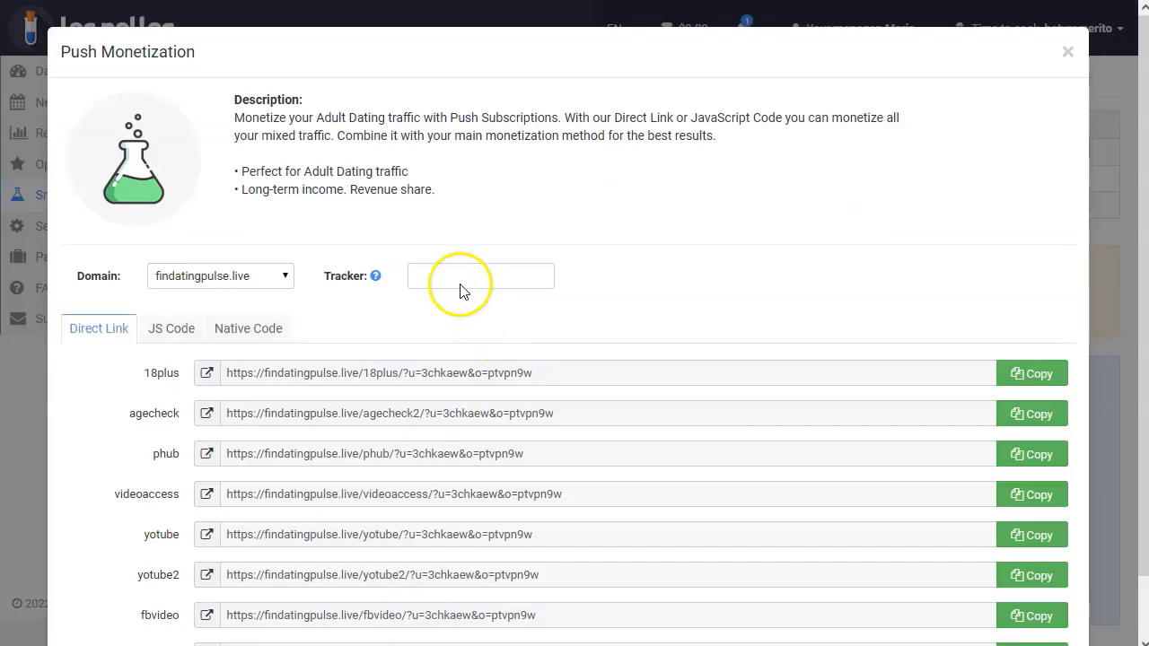
left_click_drag(286, 172, 424, 171)
left_click(516, 185)
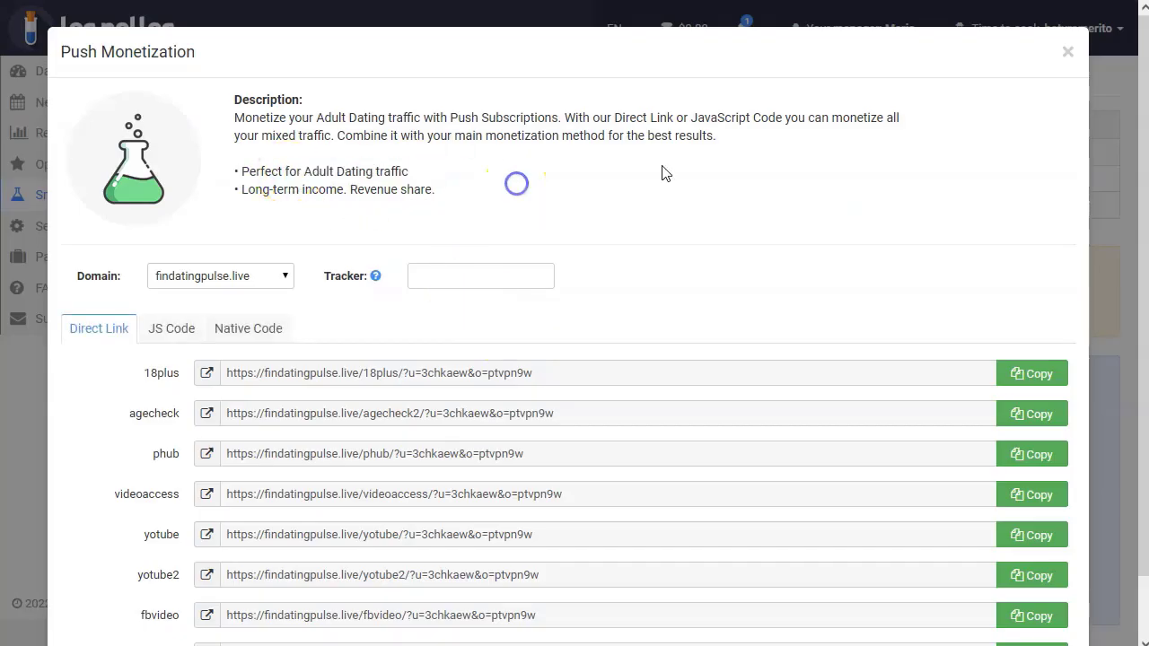
left_click(1067, 51)
left_click(94, 229)
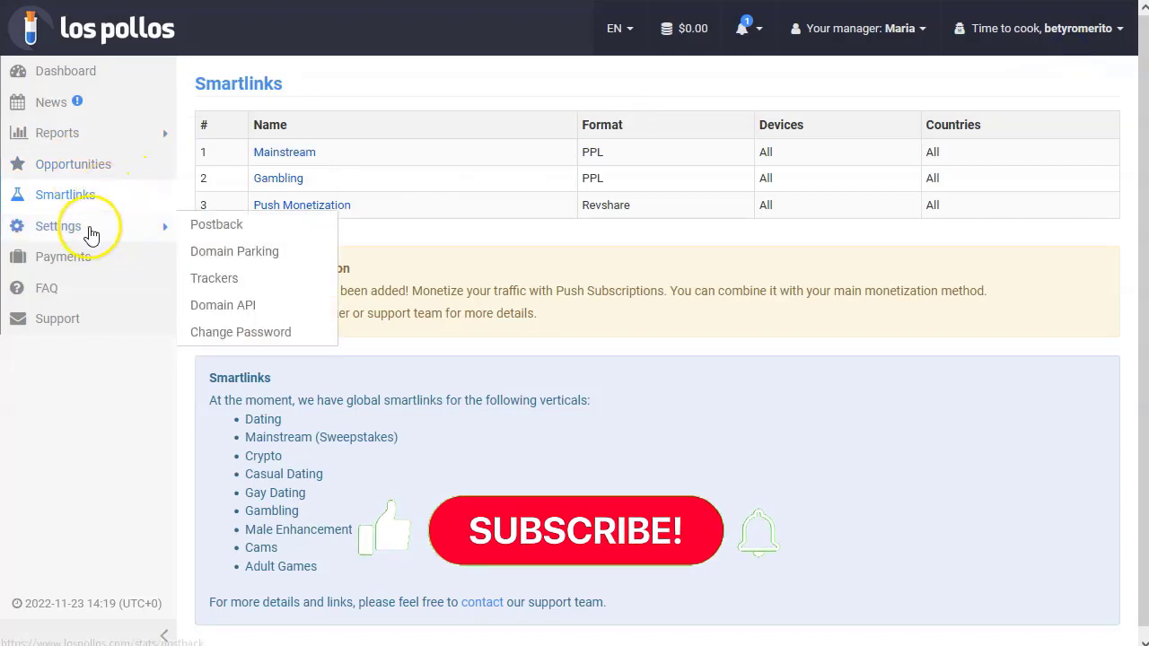
left_click(72, 164)
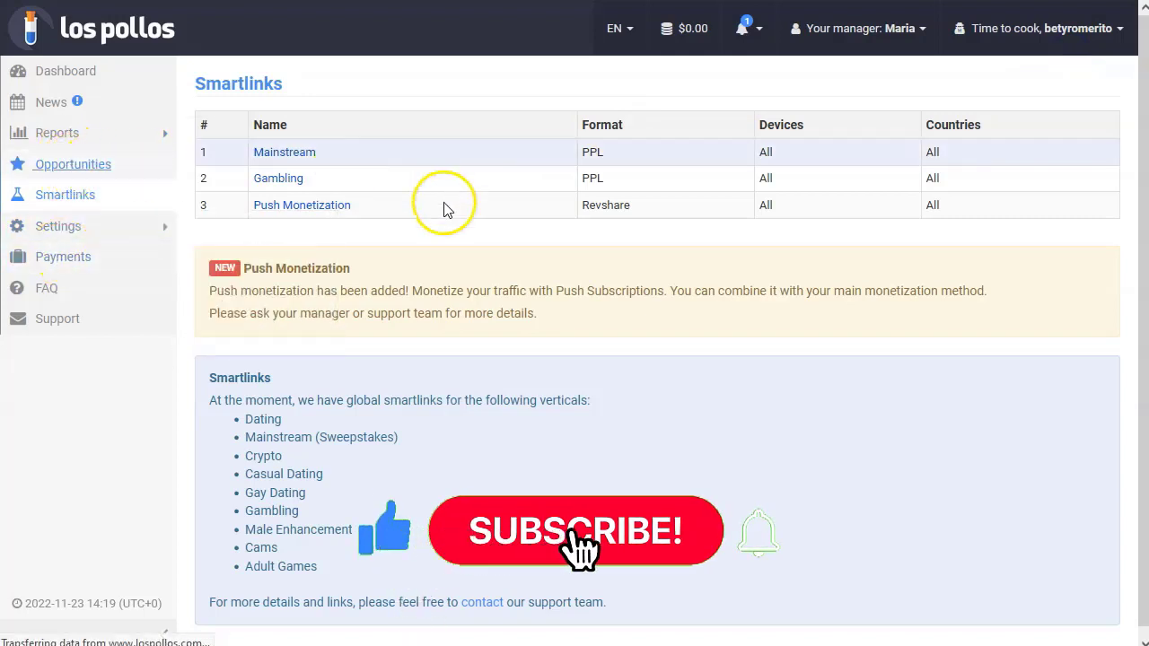